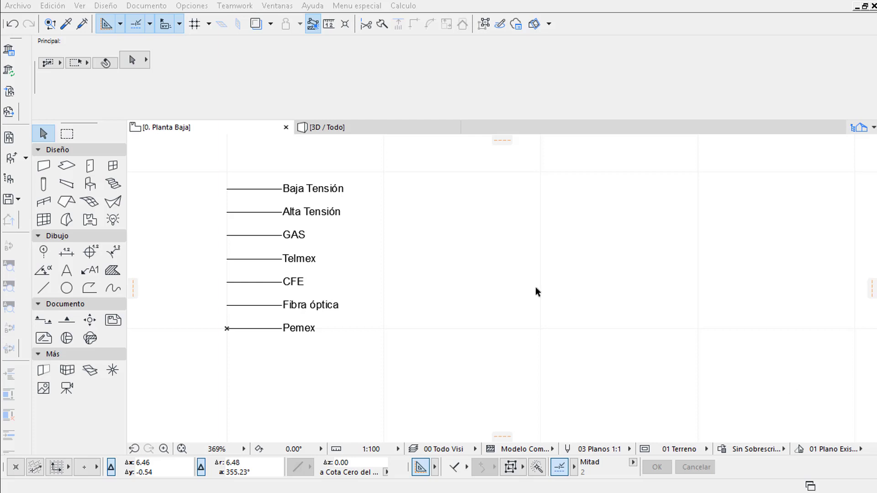
Step: Select the Pemex leader line and its Pemex label, then open the Opciones menu
scroll(313, 368, up, 2)
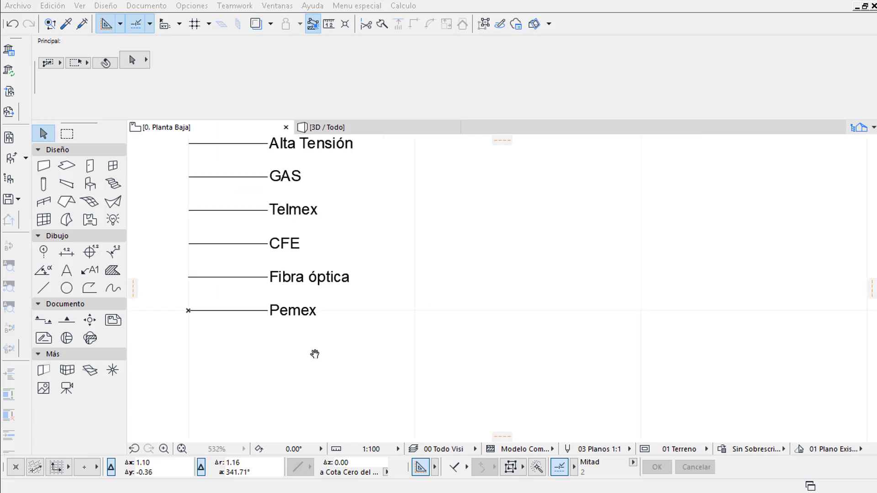
scroll(315, 354, up, 2)
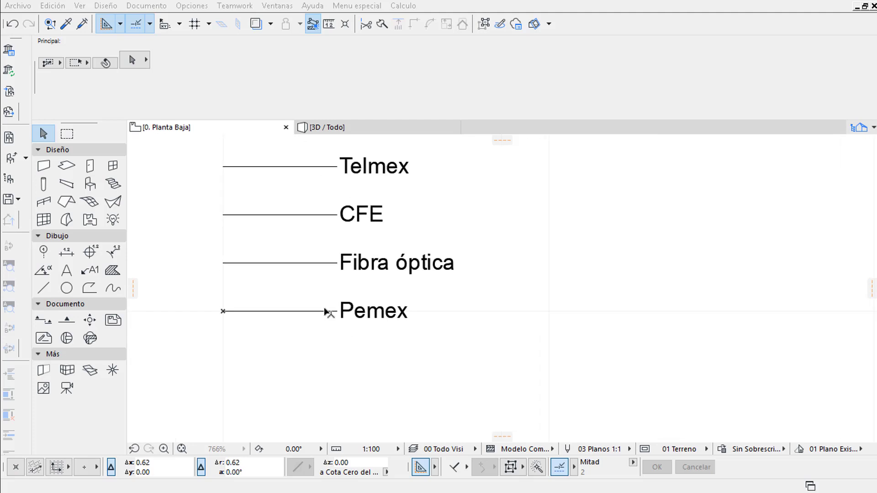
click(326, 311)
drag(424, 328, 337, 294)
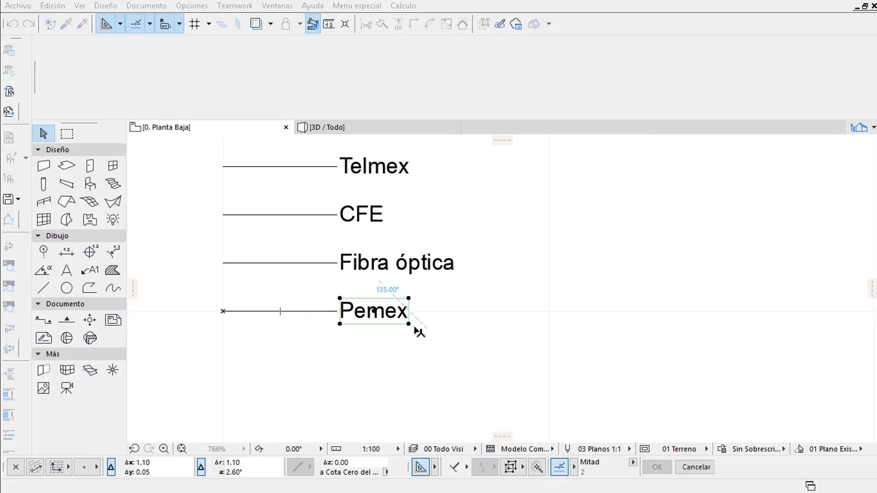
drag(473, 354, 318, 291)
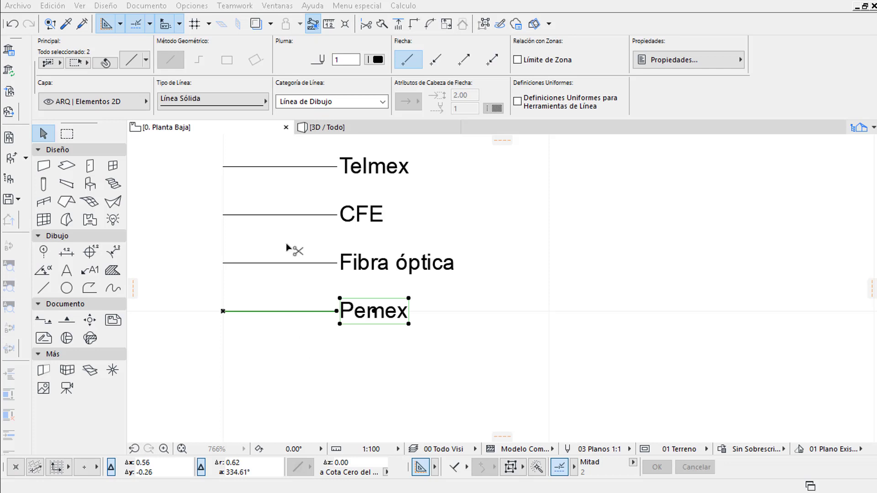
click(208, 7)
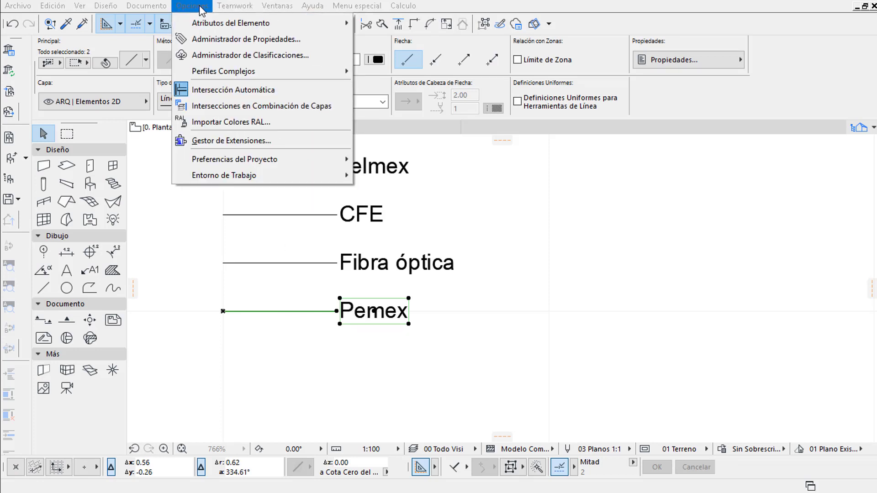
mouse_move(231, 22)
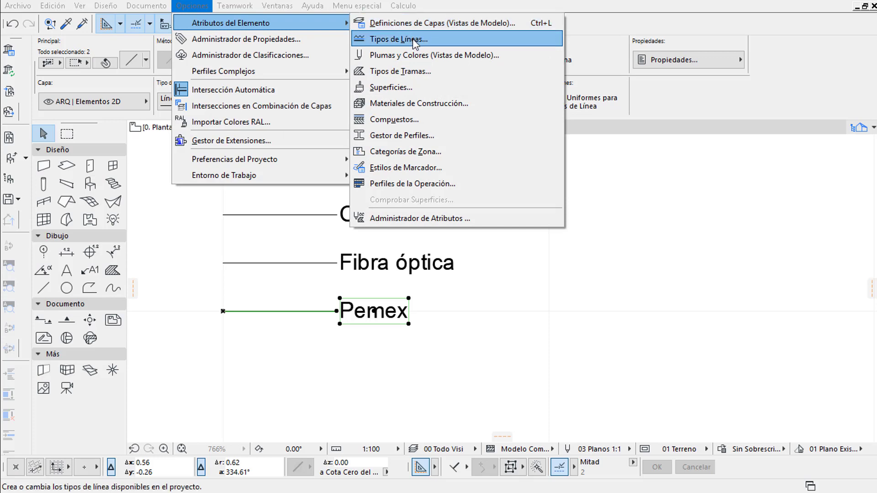
Step: In Tipos de Líneas, duplicate the line type as Intraestructura Pemex2, removing the 'copiar' suffix
click(415, 42)
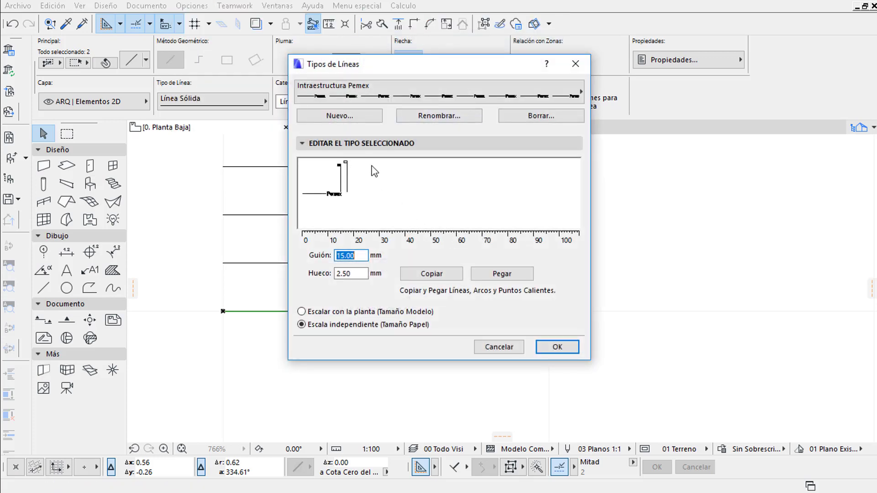
click(354, 117)
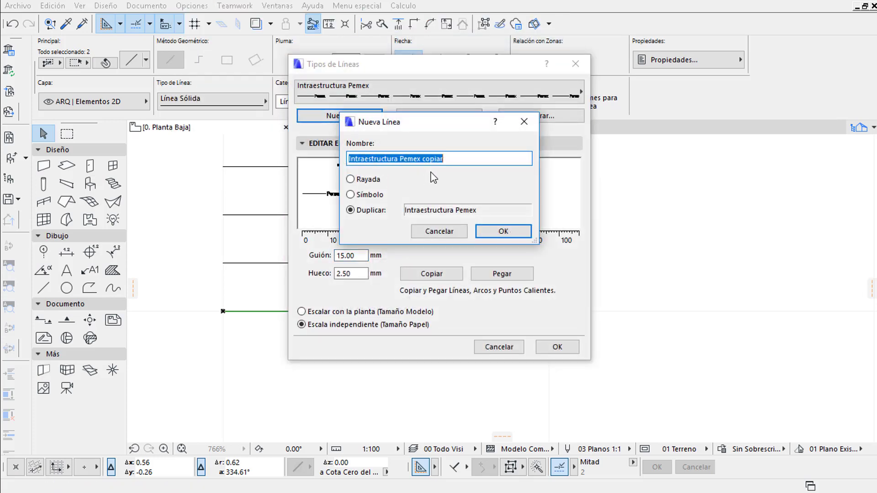
click(425, 160)
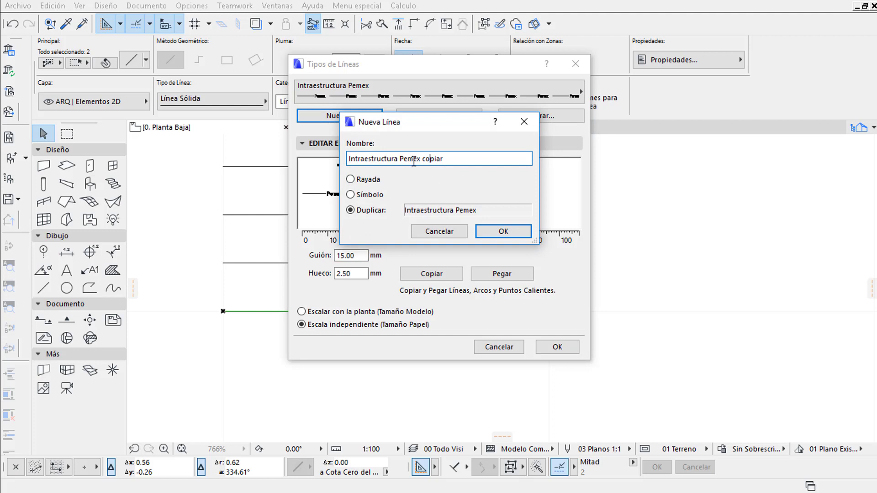
drag(420, 162, 454, 163)
key(BackSpace)
text(2)
click(502, 231)
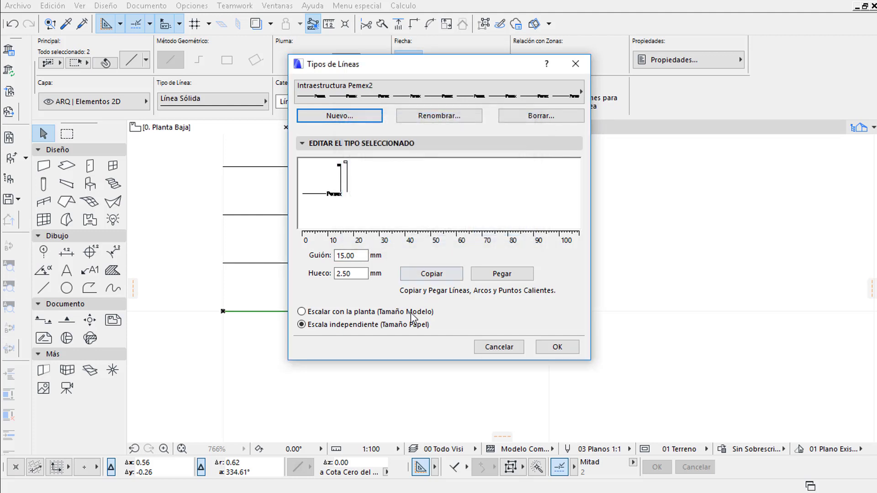
Step: Create symbol line type Infraestructura Pemex3 with the pasted 40 mm dash, 10 mm gap pattern
click(365, 116)
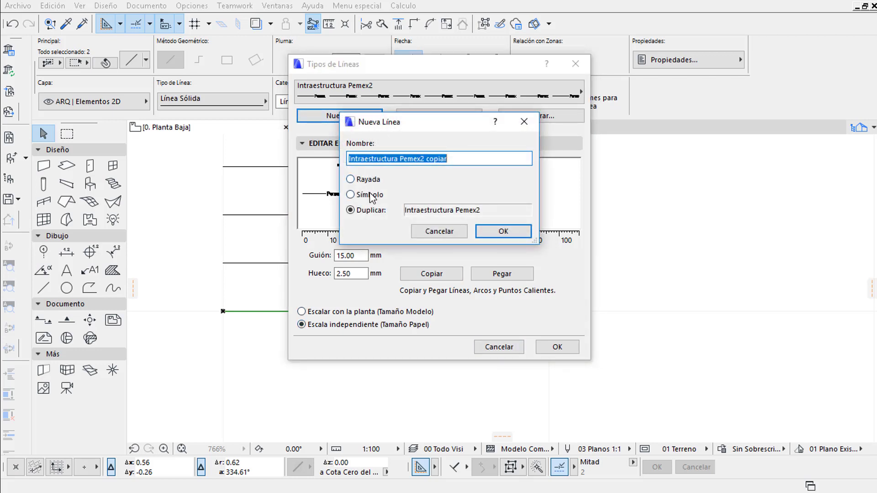
text(Símbolo)
click(350, 195)
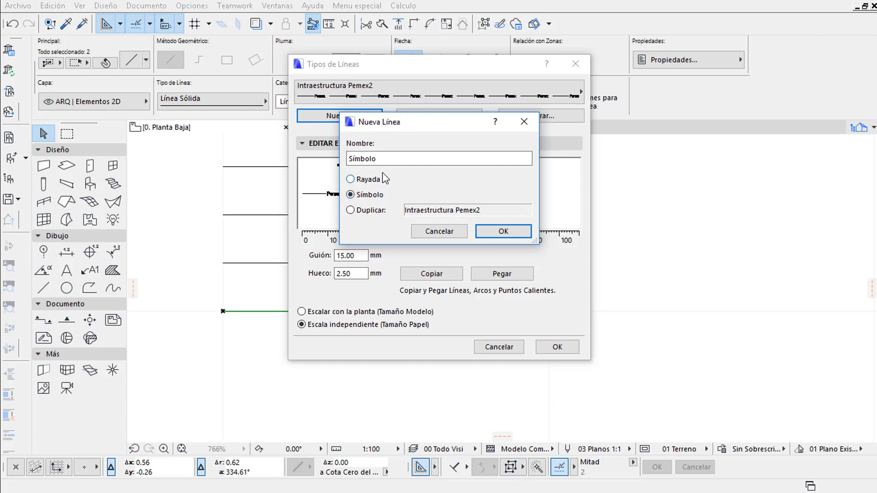
click(382, 159)
double_click(382, 159)
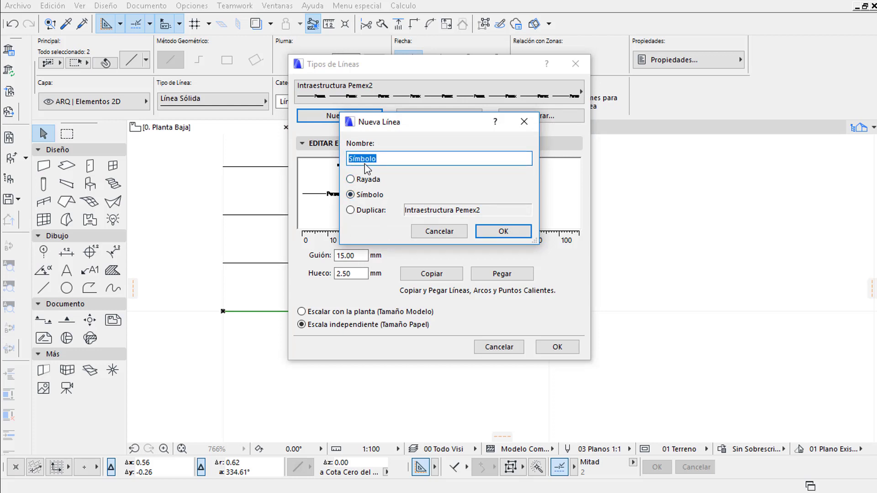
text(Infraestructura Pemex3)
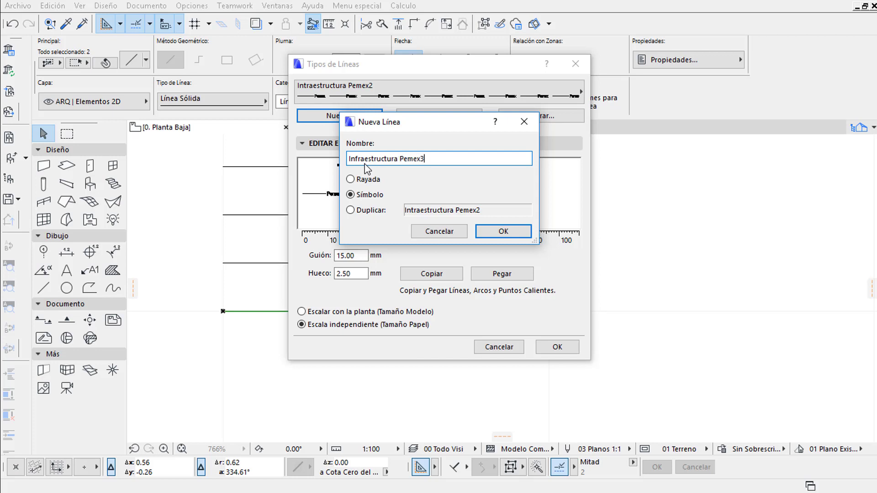
click(505, 232)
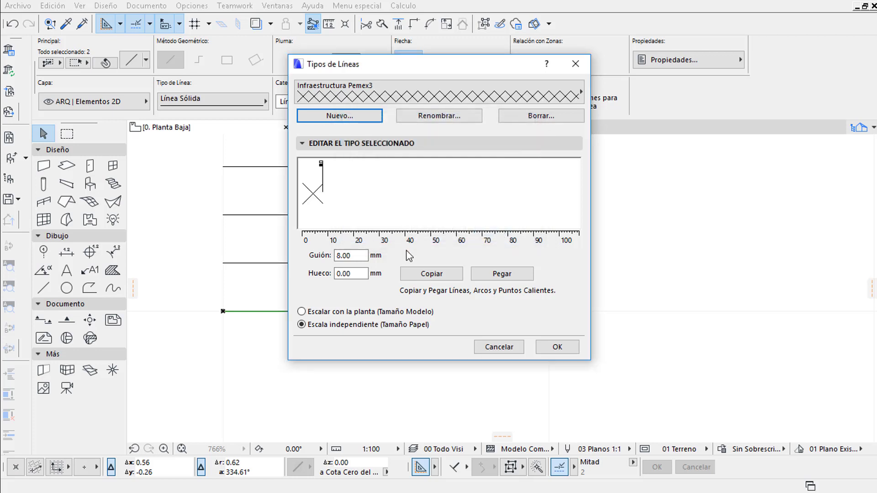
click(506, 278)
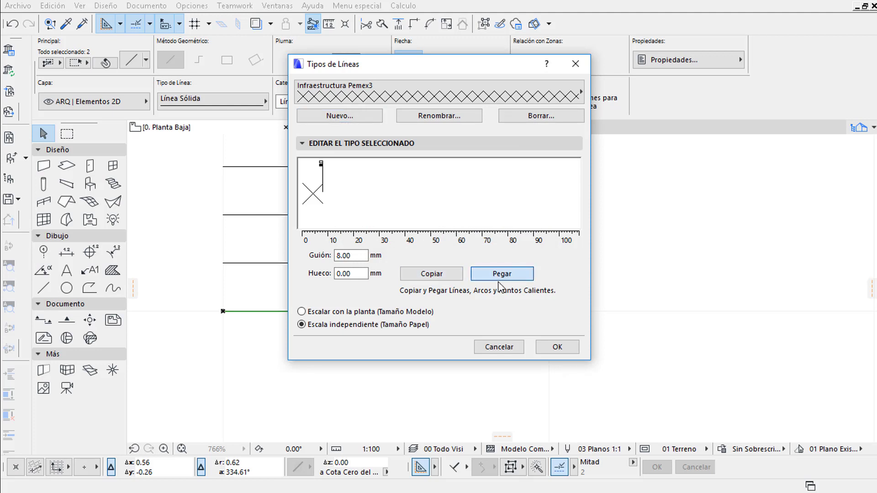
click(500, 276)
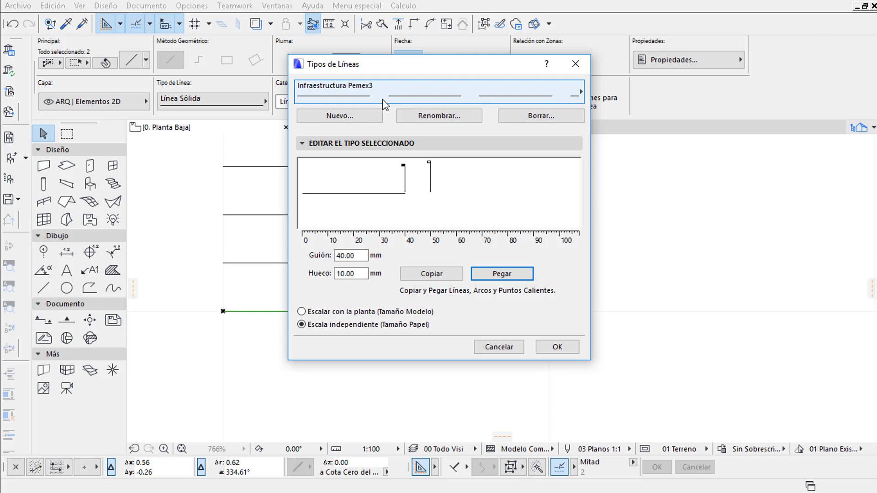
click(557, 347)
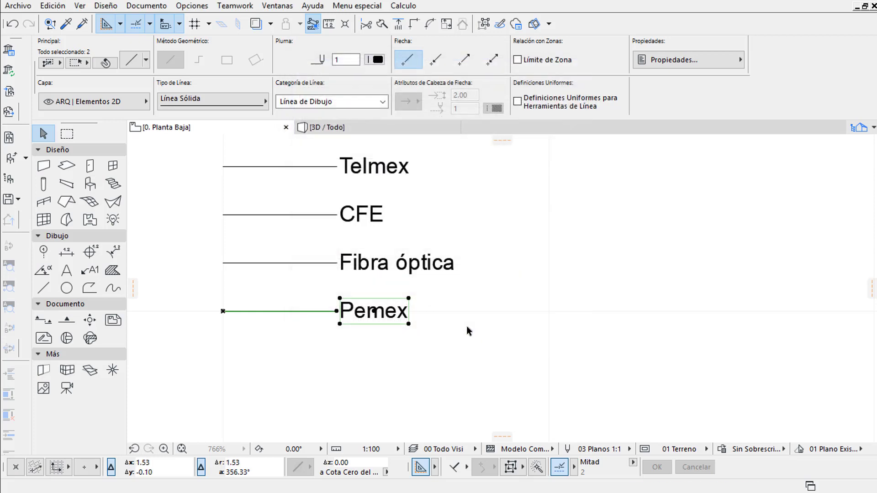
Step: Open the Object tool's default settings and choose the Texto 3D 21 library object
click(466, 325)
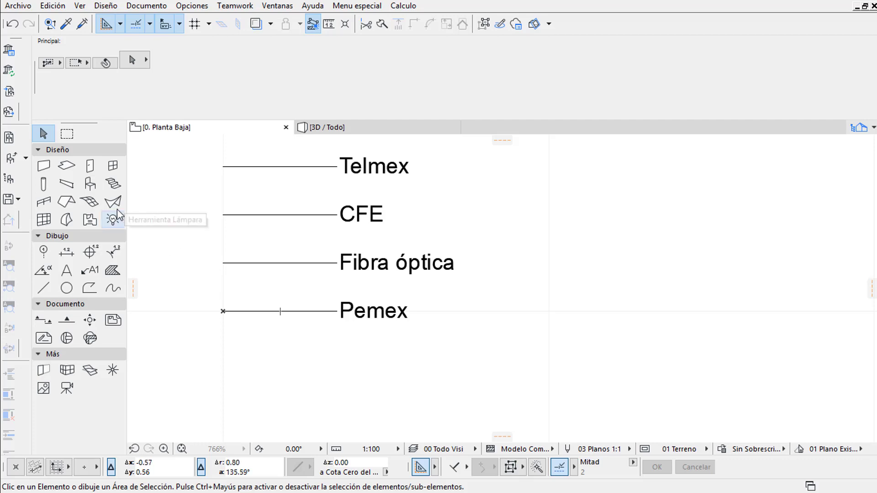
click(90, 183)
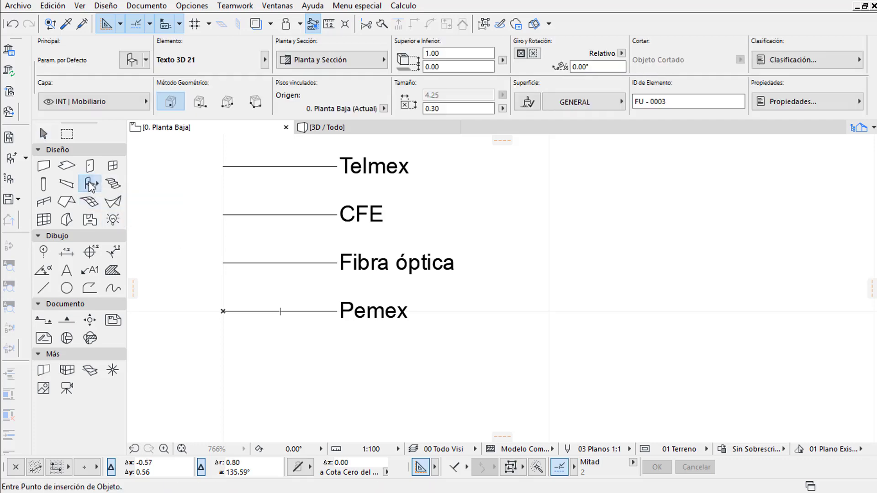
click(133, 62)
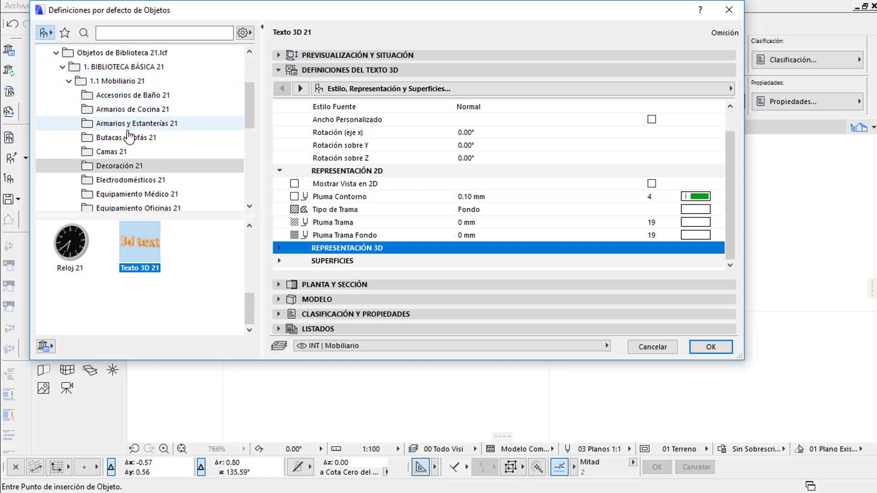
click(120, 165)
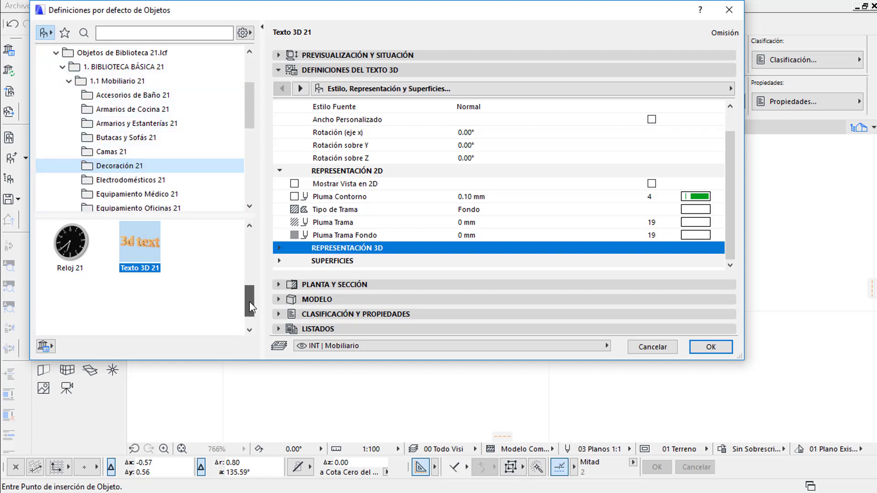
scroll(250, 306, up, 1)
click(81, 294)
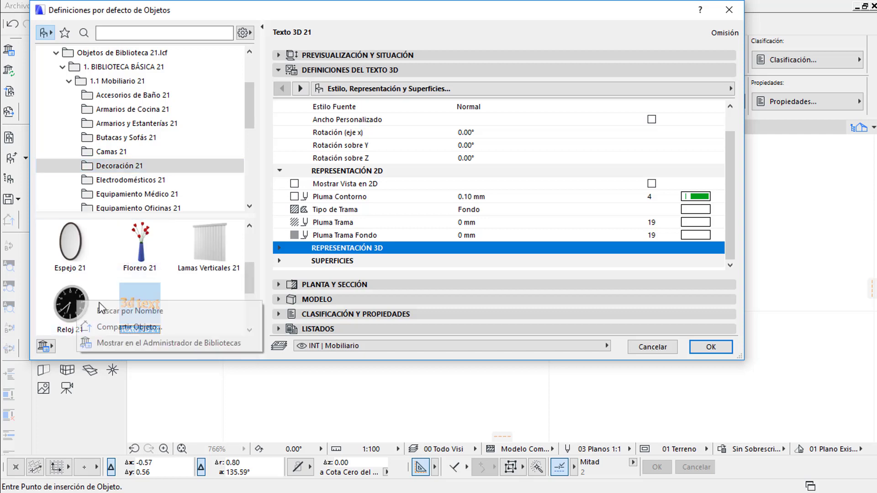
click(69, 302)
click(140, 242)
text(90)
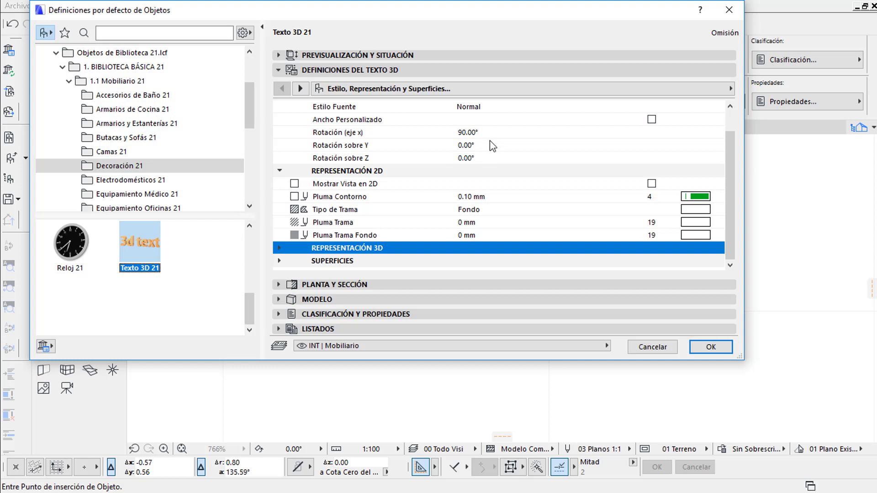
Step: Change the 3D text's Rotación (eje x) from 90.00° to 0
click(440, 56)
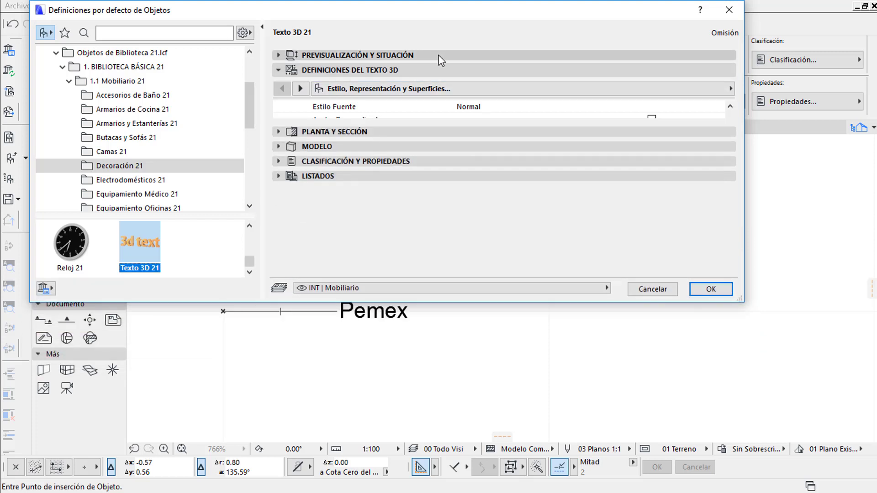
click(459, 104)
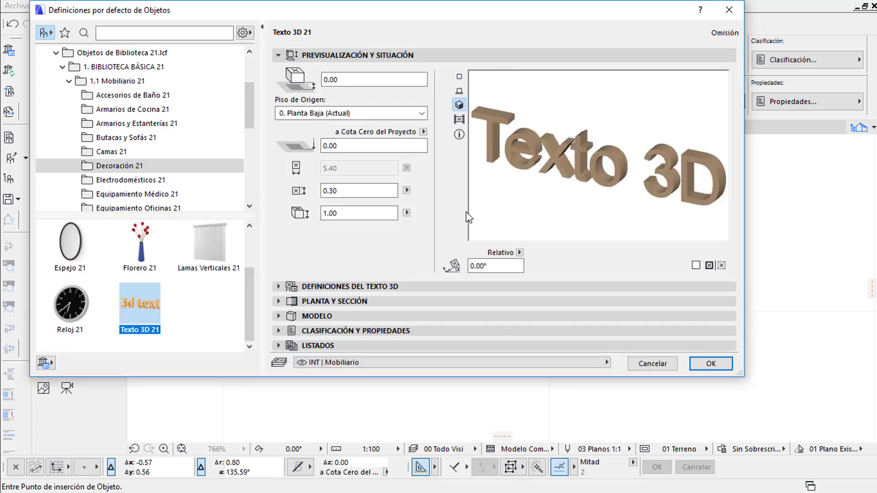
click(410, 286)
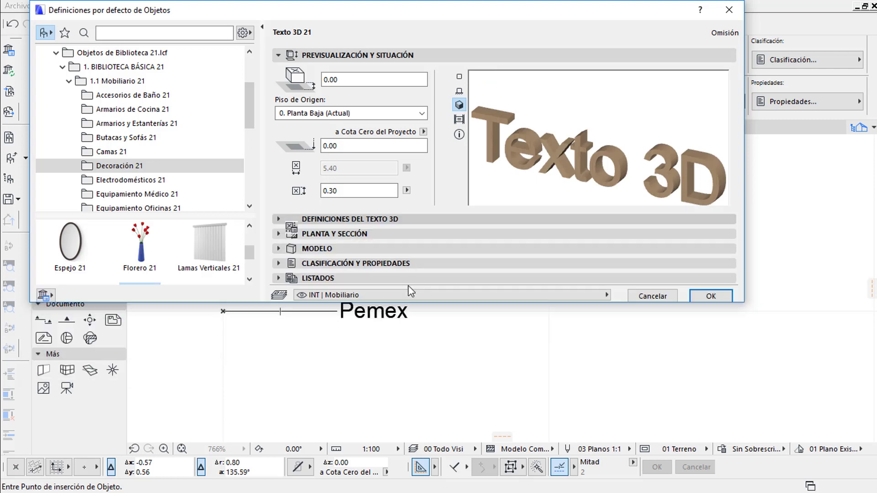
click(486, 133)
drag(487, 133, 439, 118)
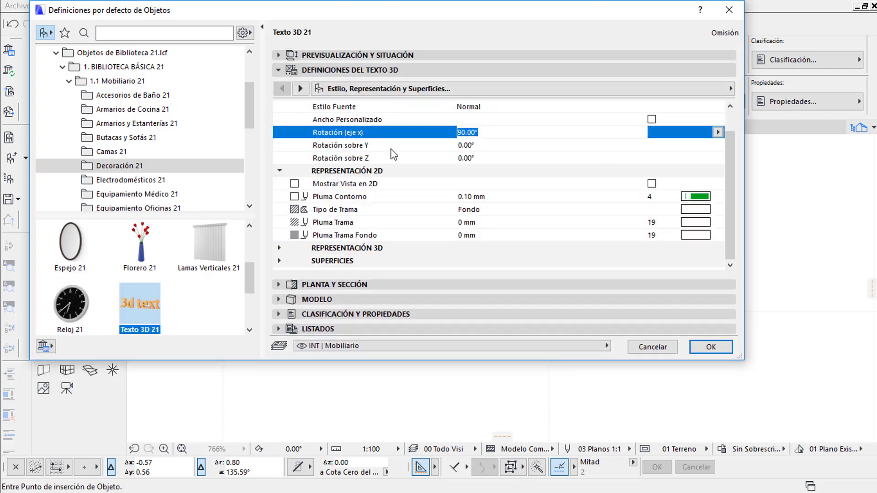
text(0)
key(Return)
Step: Set the 3D text's Texto content to Pemex
scroll(471, 112, up, 1)
click(472, 110)
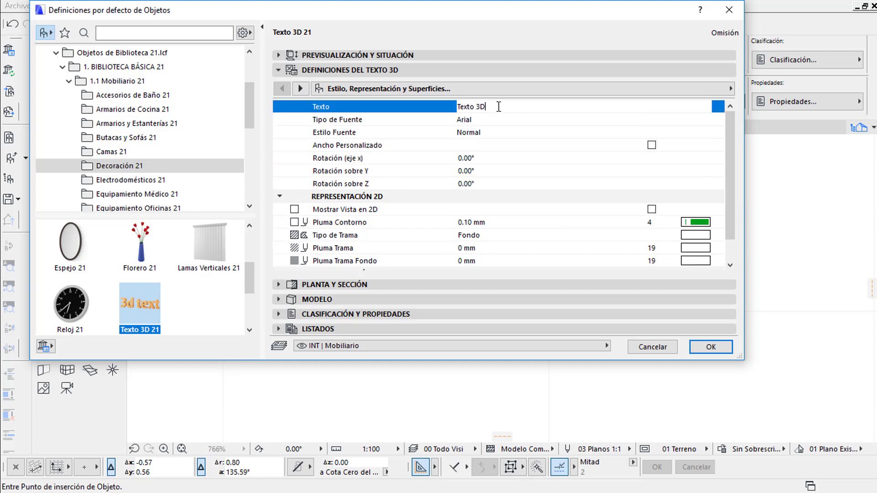
text(Pe)
text(mex)
click(495, 120)
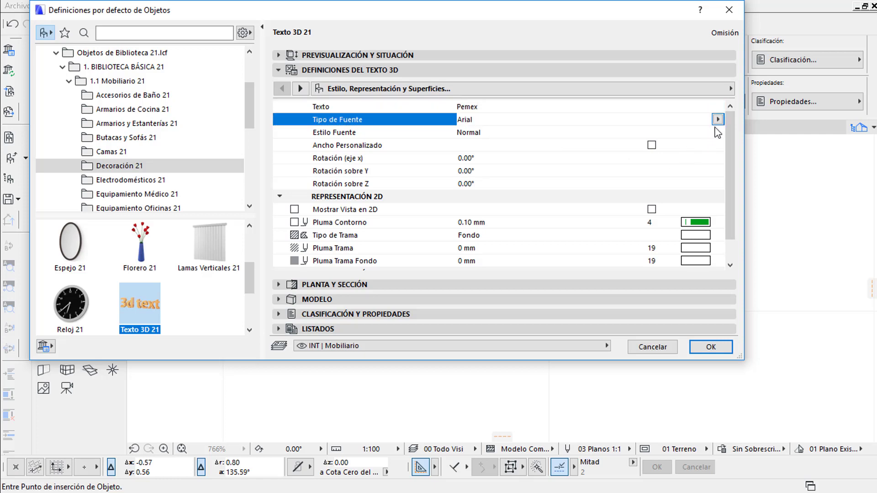
Step: Change the Texto 3D 21 Tipo de Fuente from Arial to Simplex Occidental
click(719, 120)
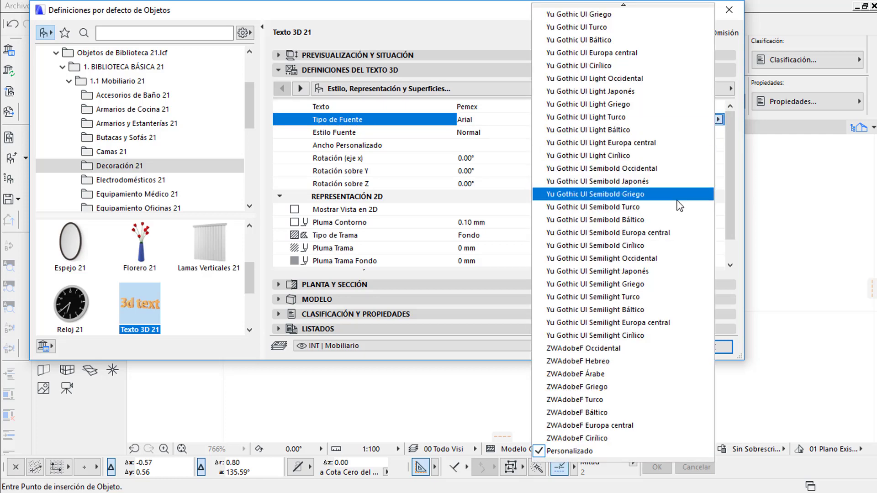
scroll(665, 388, up, 3)
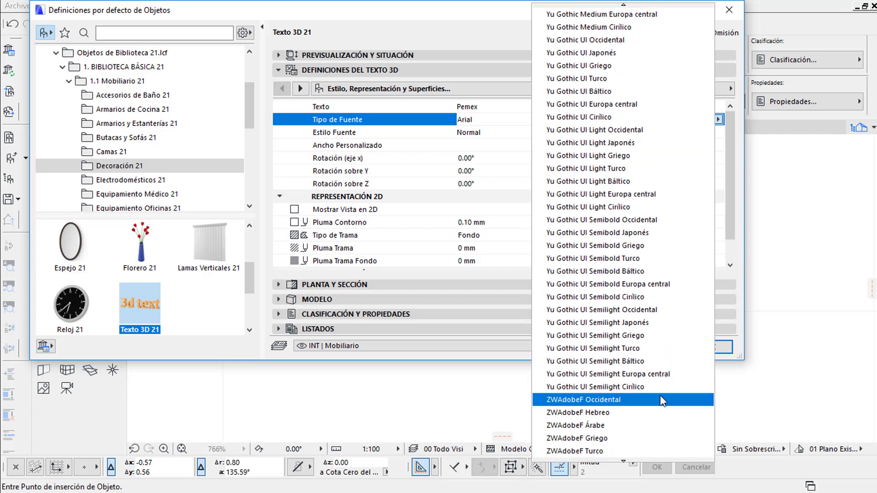
scroll(660, 396, up, 3)
scroll(659, 393, up, 3)
scroll(658, 394, up, 2)
scroll(658, 394, up, 3)
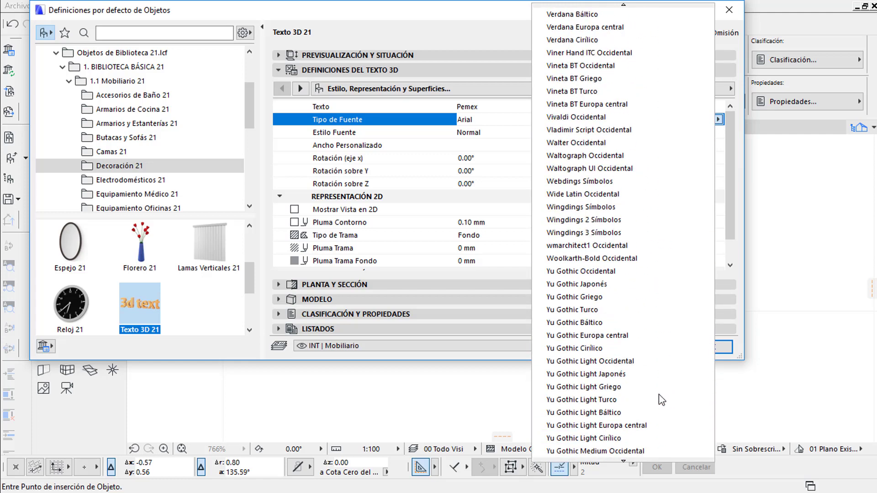
scroll(658, 394, up, 3)
scroll(659, 393, up, 3)
scroll(658, 394, up, 3)
scroll(659, 393, up, 3)
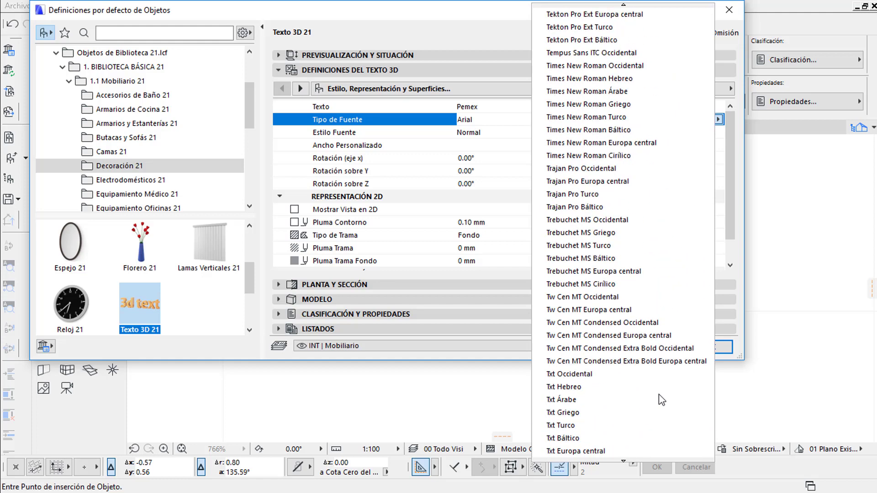
scroll(659, 394, up, 3)
scroll(658, 394, up, 3)
scroll(659, 393, up, 2)
scroll(659, 394, down, 2)
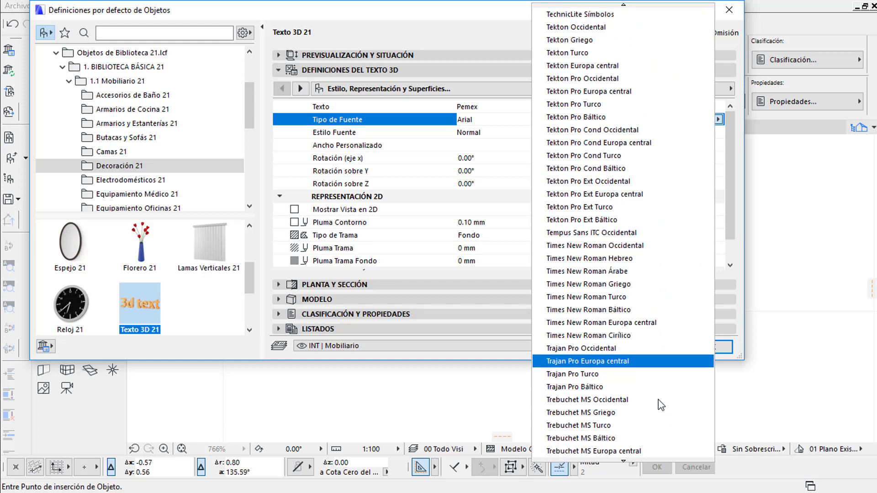
scroll(660, 398, up, 1)
scroll(660, 399, up, 3)
scroll(663, 404, up, 2)
scroll(662, 404, up, 4)
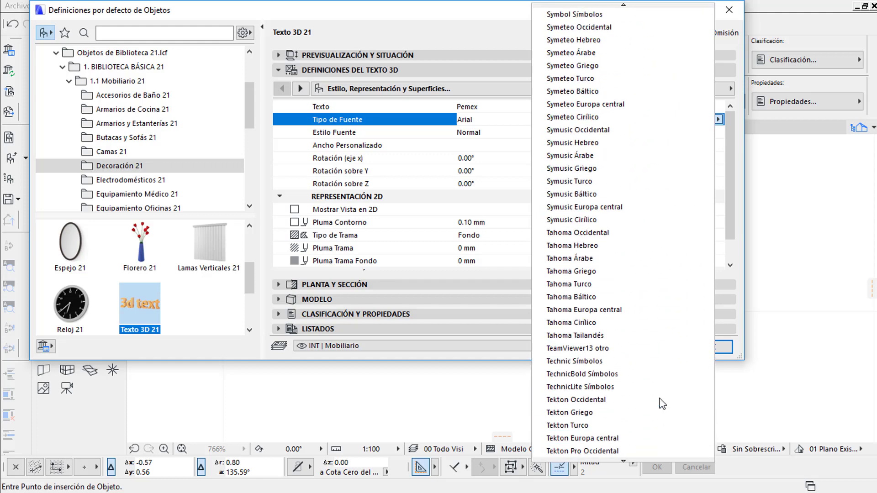
scroll(662, 404, up, 3)
scroll(662, 404, up, 4)
scroll(663, 403, up, 3)
scroll(662, 404, up, 5)
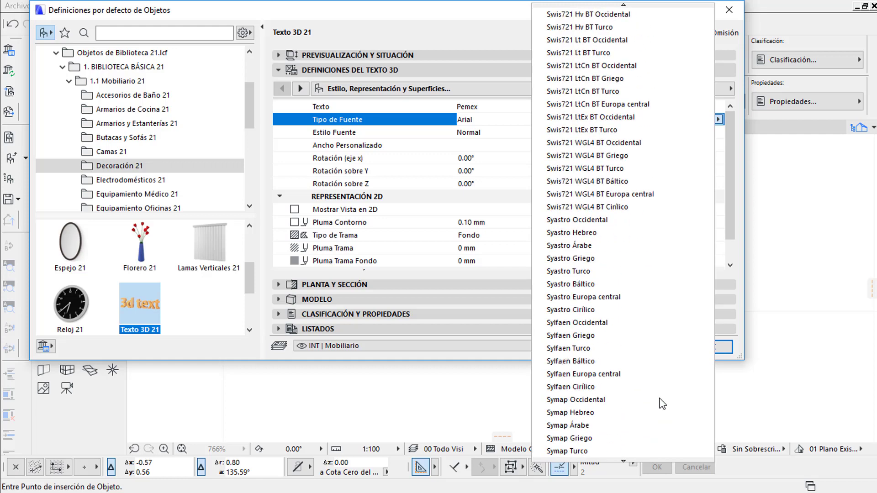
scroll(663, 404, up, 3)
scroll(662, 404, up, 3)
scroll(662, 404, up, 4)
scroll(663, 404, up, 2)
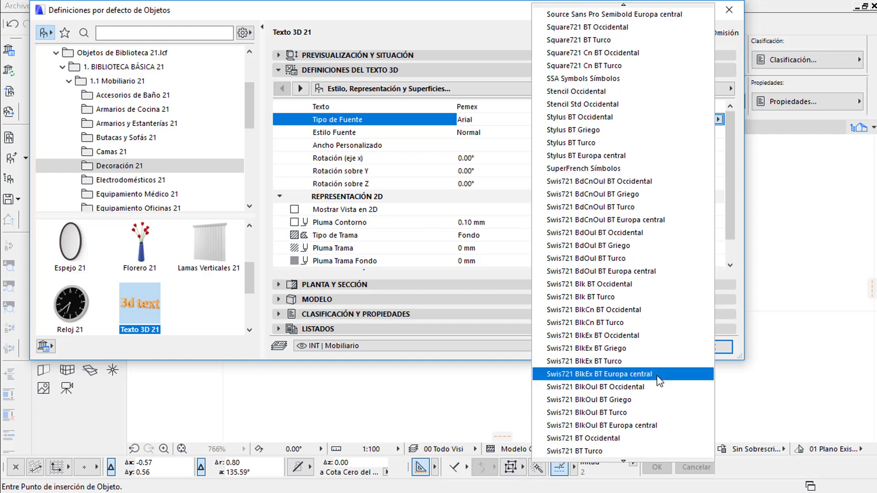
scroll(666, 356, up, 3)
scroll(669, 274, up, 5)
scroll(666, 210, up, 3)
scroll(660, 146, up, 3)
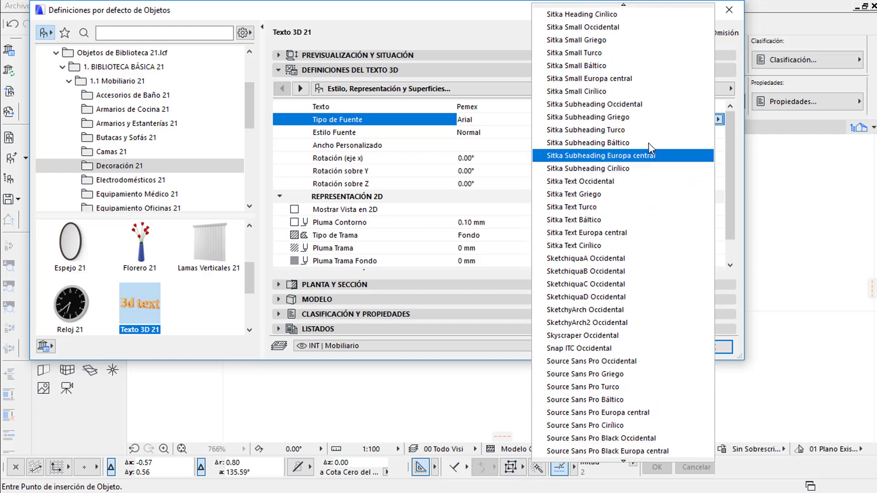
scroll(648, 110, up, 4)
scroll(635, 68, up, 3)
scroll(617, 34, up, 3)
scroll(618, 34, up, 1)
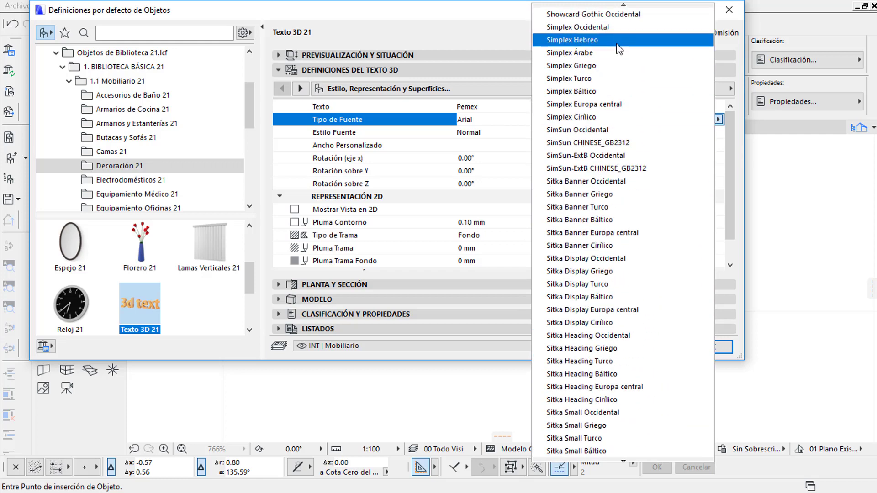
click(590, 28)
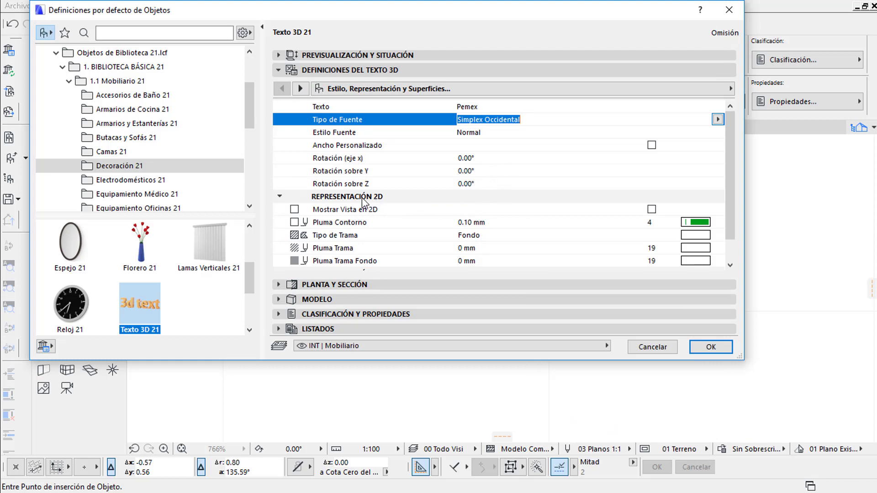
Step: Enable Mostrar Vista en 2D and set the Pluma Contorno to pen 1 (0.05 mm)
click(364, 200)
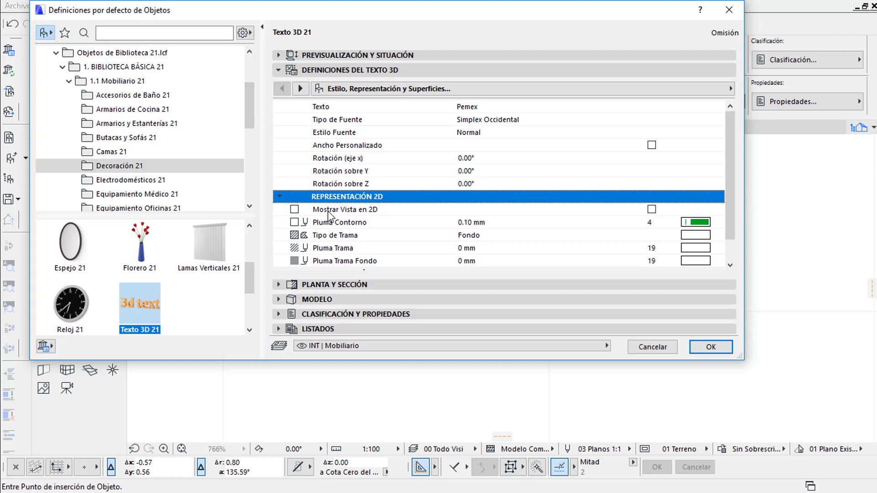
click(652, 210)
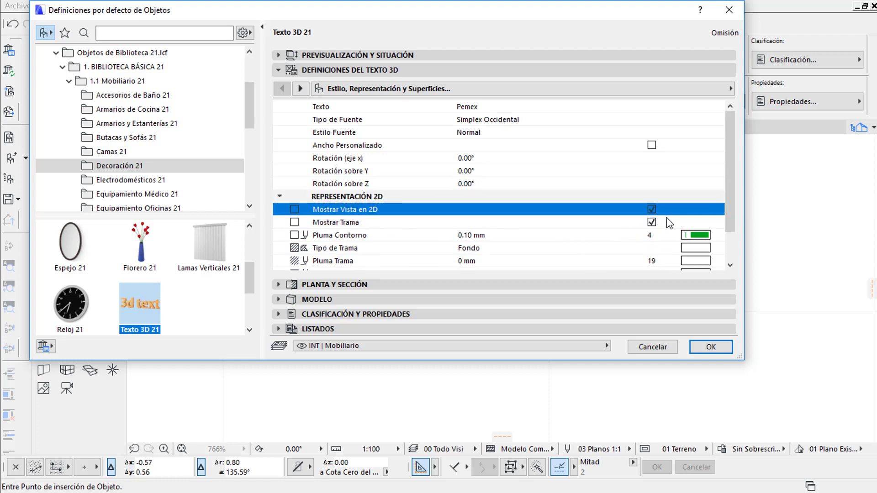
click(717, 235)
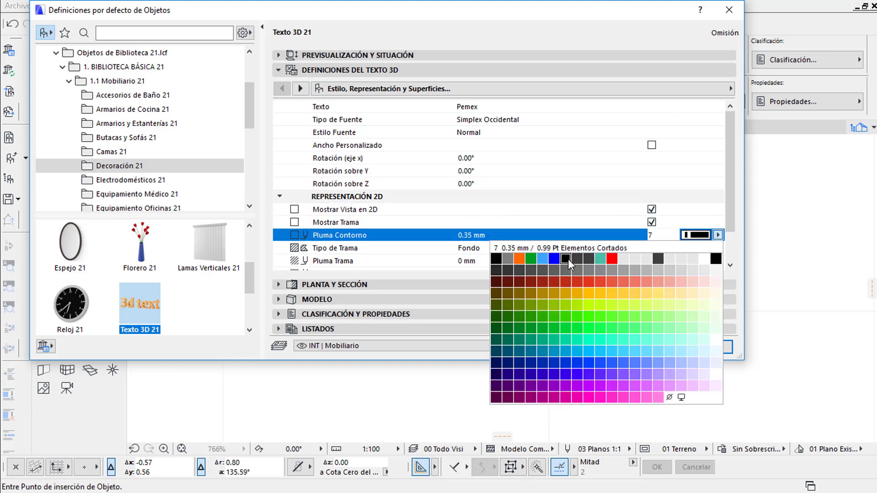
click(495, 264)
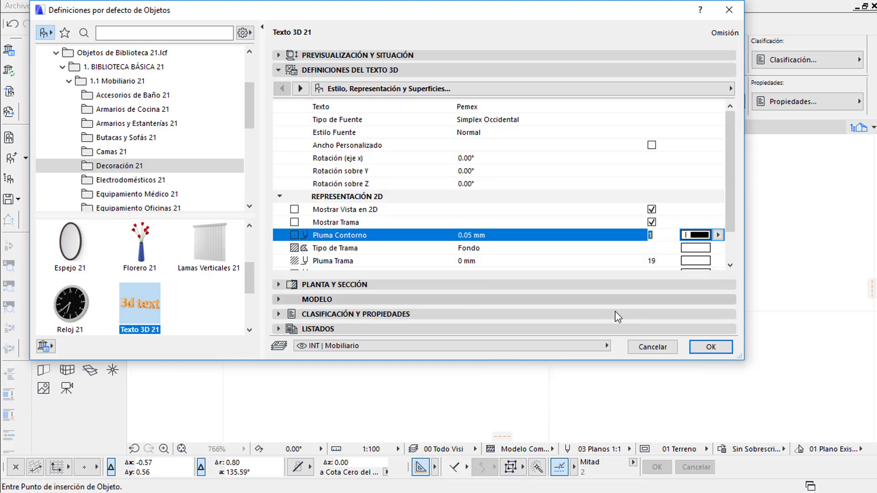
Step: Confirm the defaults and place the Pemex 3D text beside the utility lines
click(711, 348)
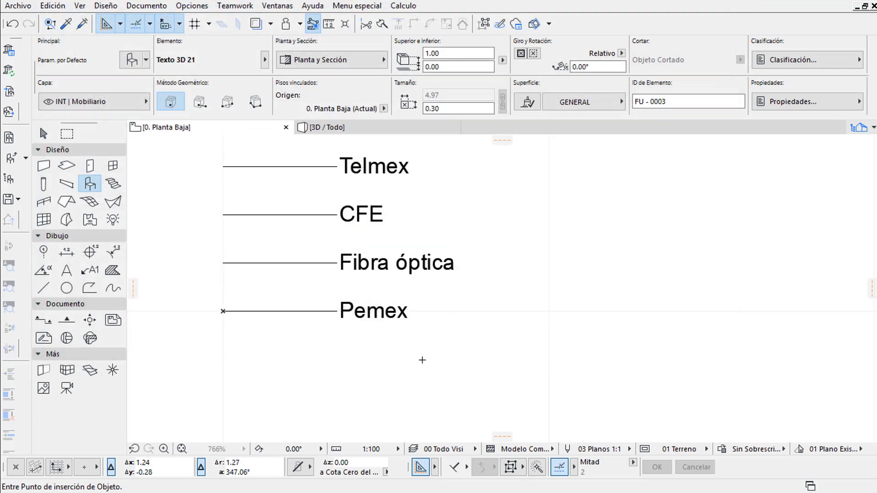
middle_drag(387, 319, 397, 278)
click(337, 300)
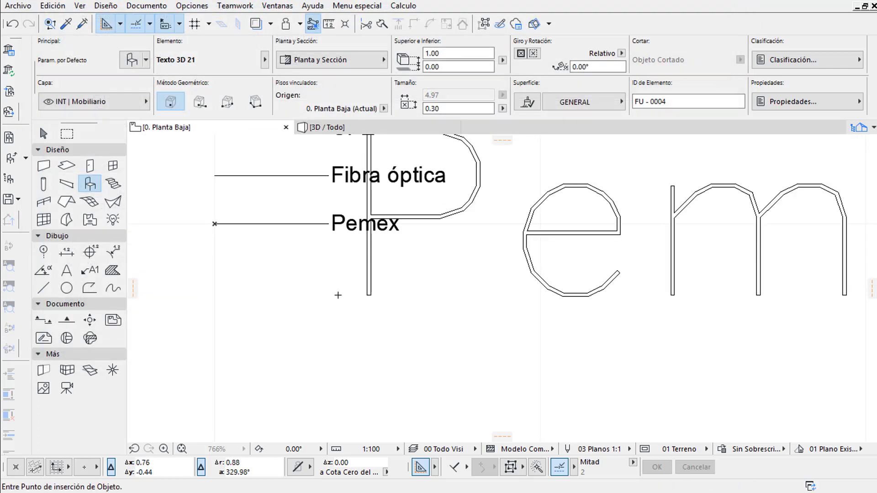
scroll(322, 333, down, 5)
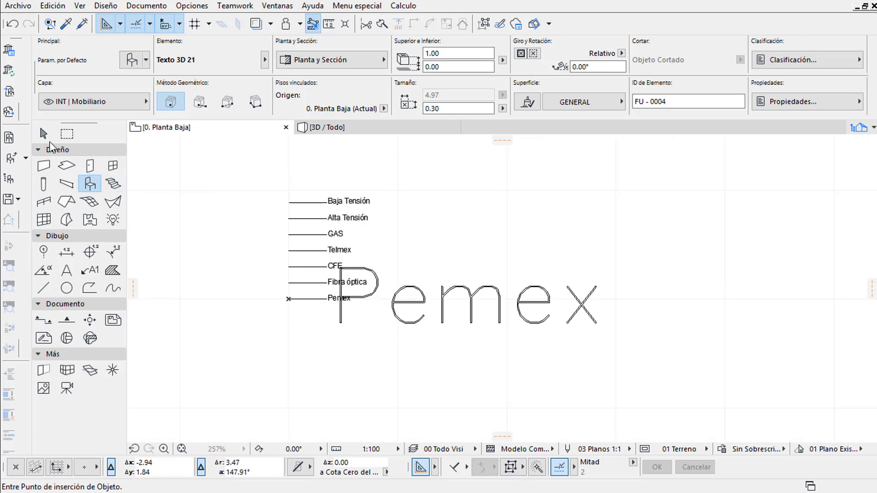
Step: Select the placed Pemex 3D text with the Arrow tool and open its object settings
click(43, 133)
drag(634, 354, 535, 229)
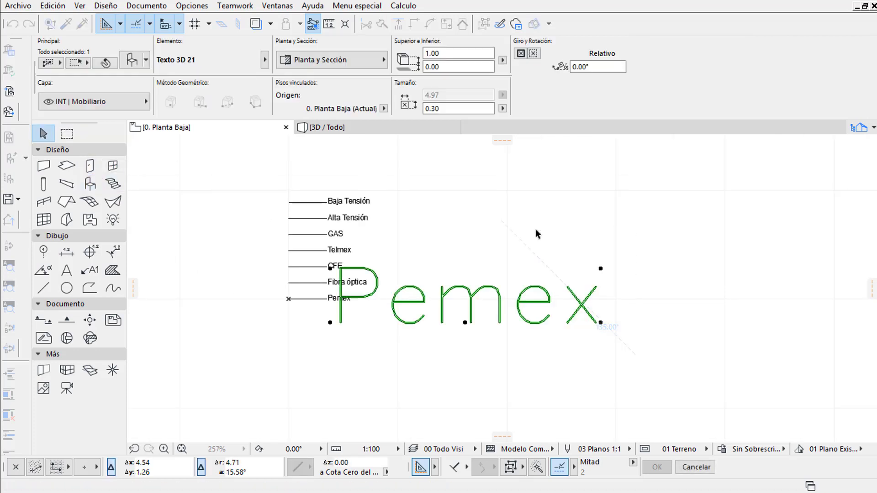
scroll(406, 326, up, 1)
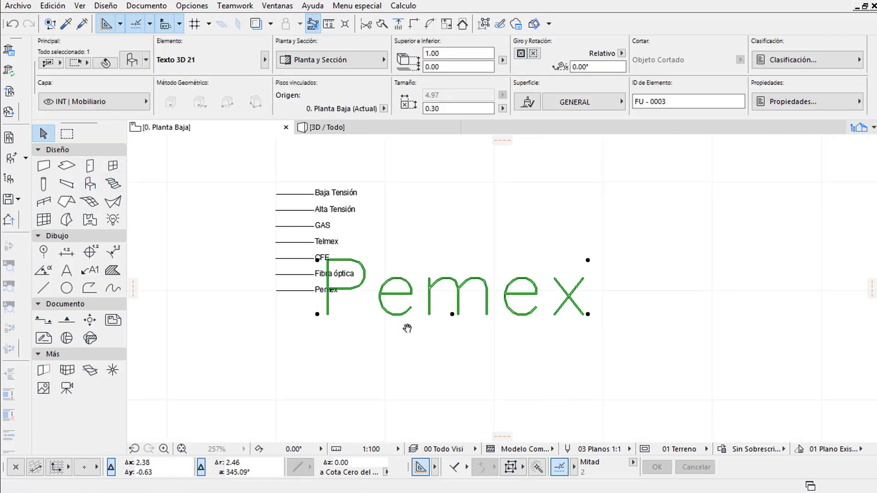
scroll(359, 323, up, 2)
scroll(326, 274, down, 3)
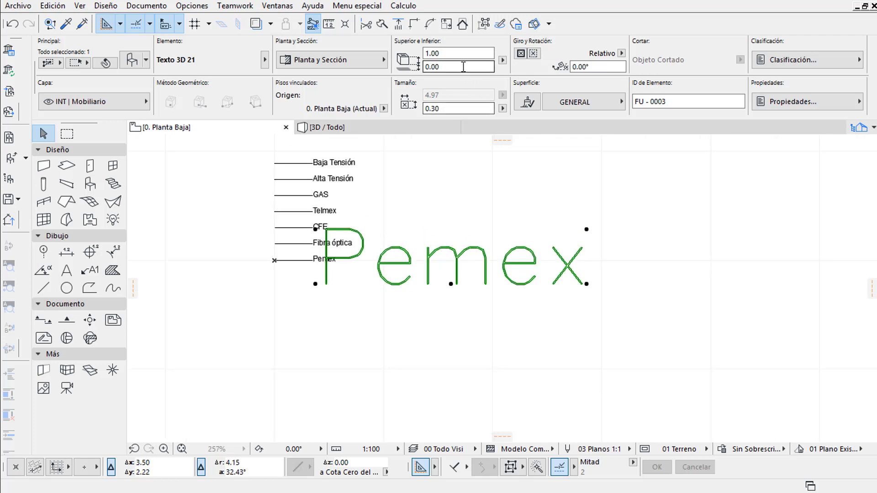
click(454, 53)
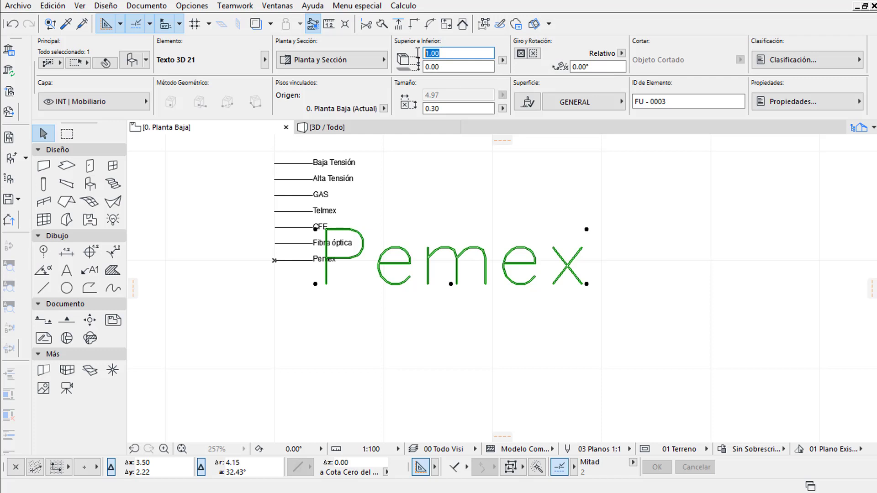
click(452, 109)
drag(452, 108, 417, 104)
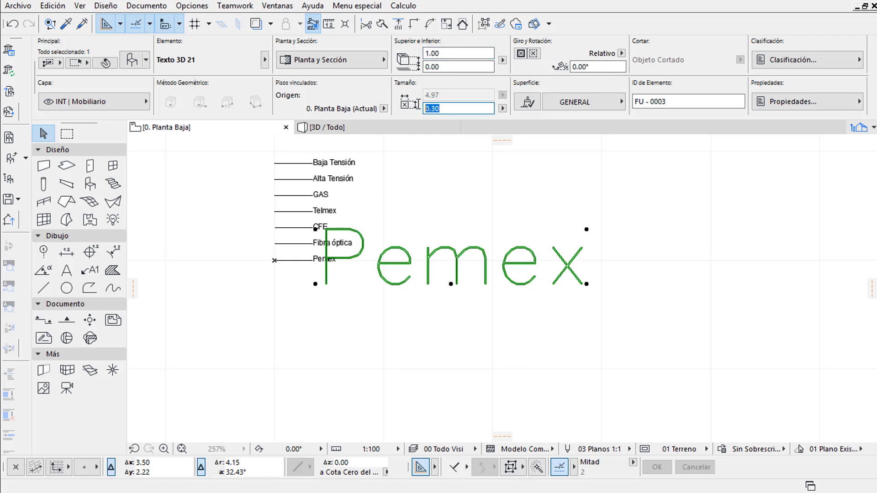
click(132, 59)
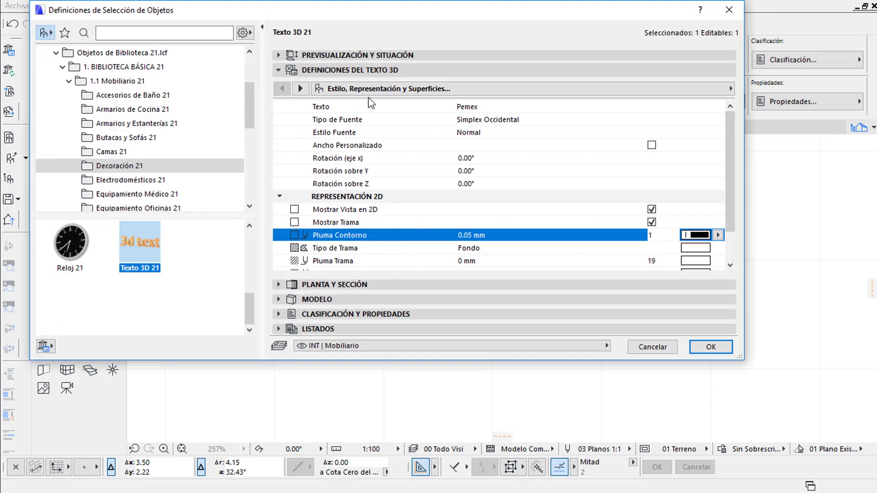
Step: Change the Pemex text size from 0.30 to 0.10 and height from 1.00 to 0.10, then confirm
click(355, 53)
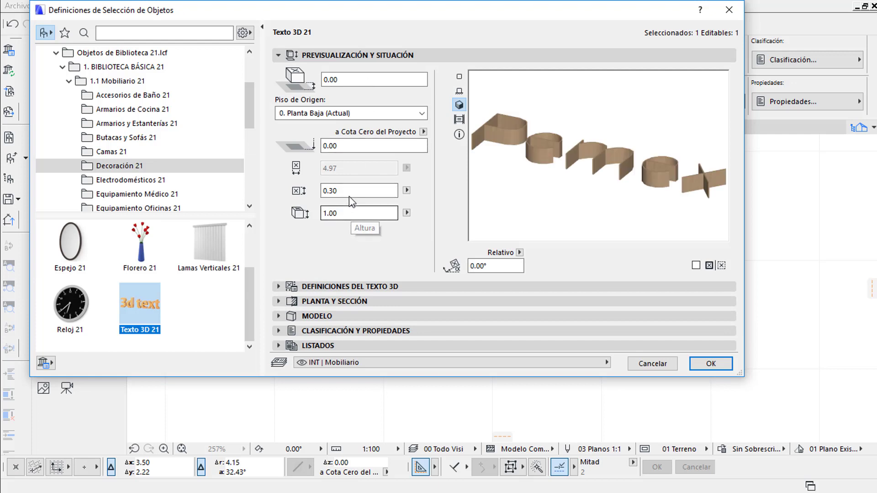
click(324, 188)
double_click(324, 188)
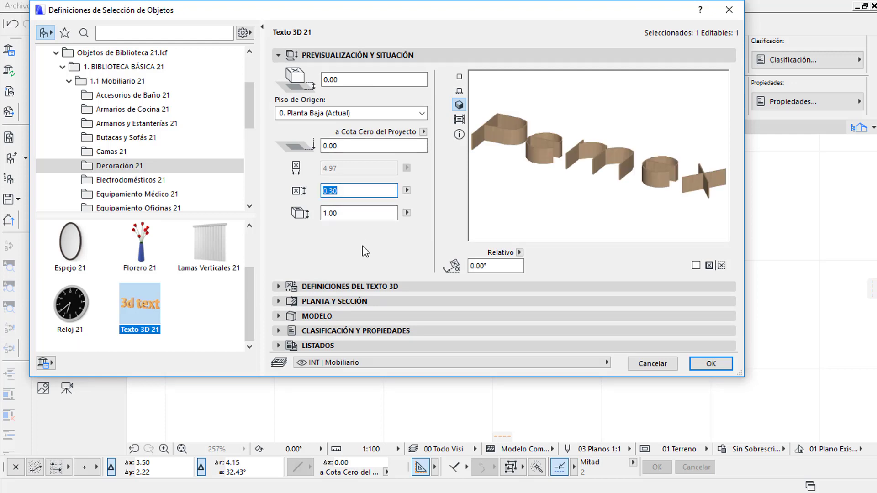
text(.10)
key(Tab)
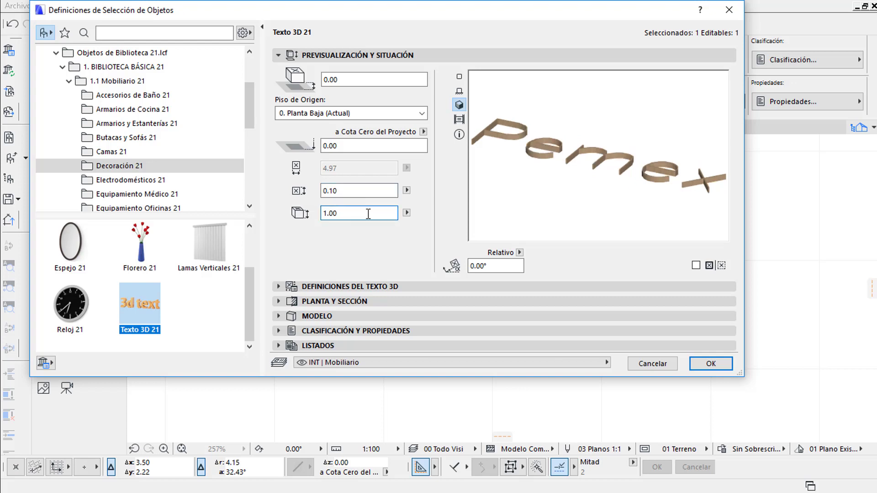
double_click(344, 208)
text(.)
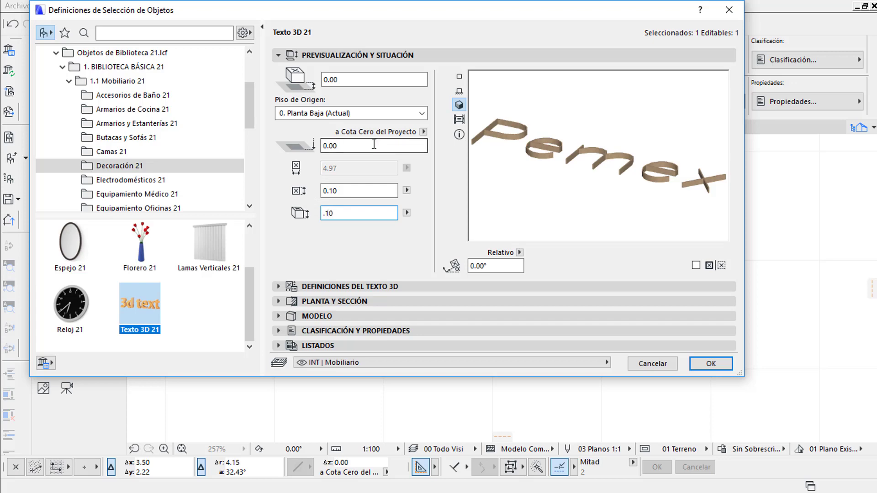
key(Return)
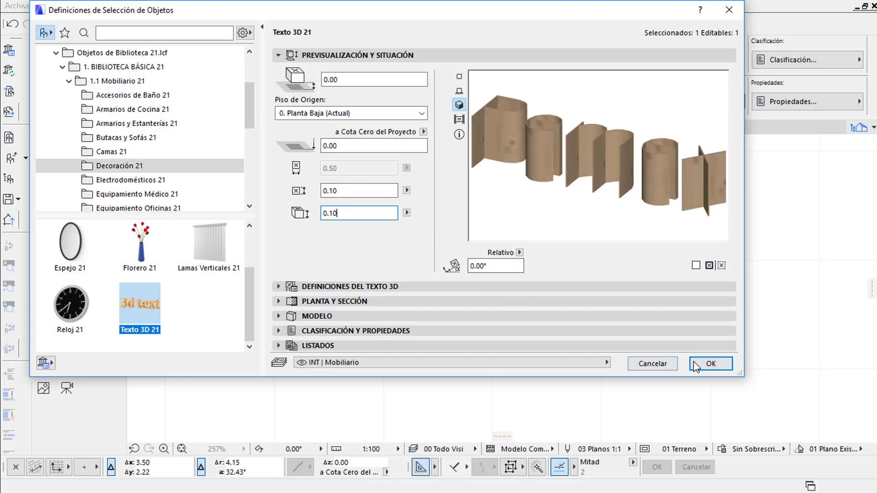
click(715, 364)
Step: Drag the Pemex text just below the black Pemex label and clear the selection
scroll(326, 283, up, 2)
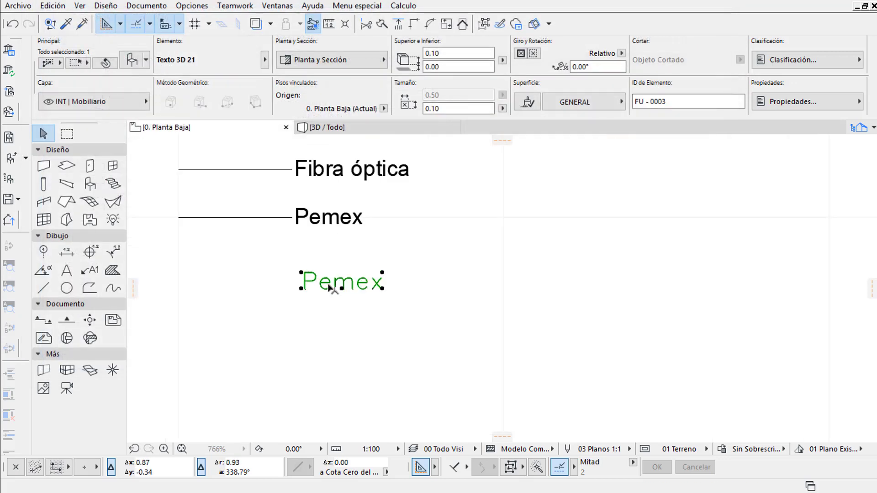
scroll(326, 286, up, 2)
scroll(336, 287, down, 1)
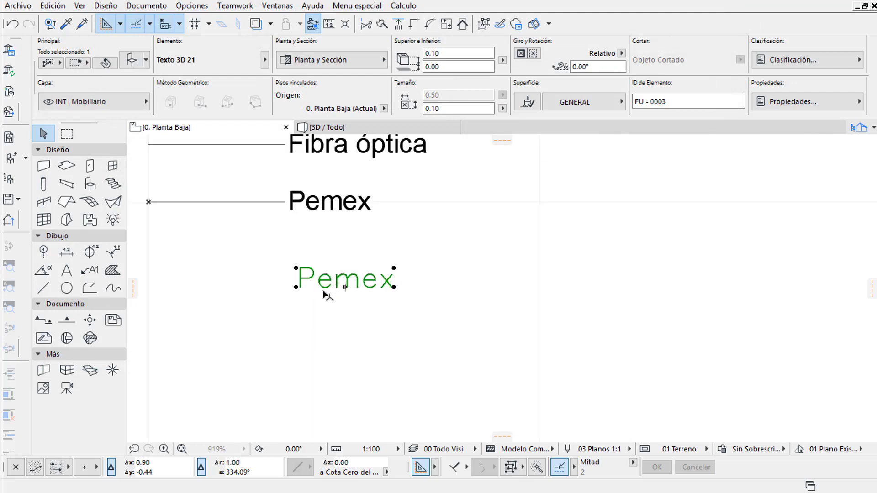
key(ctrl+d)
click(345, 287)
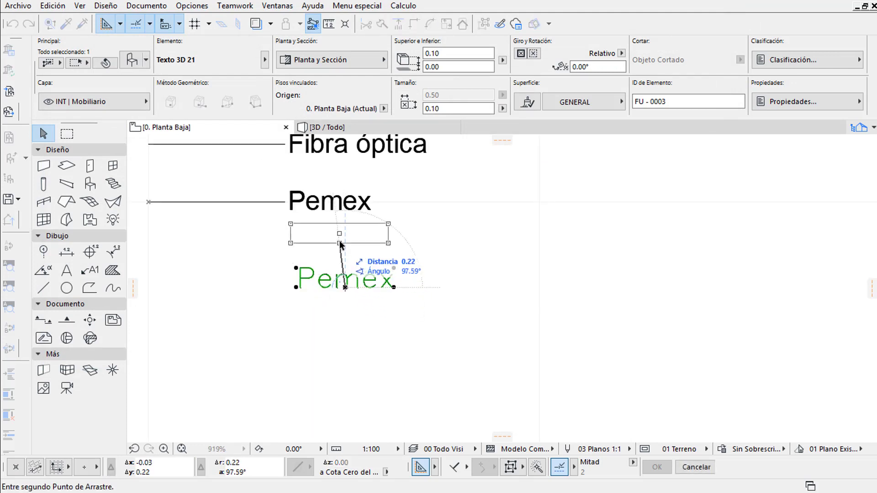
click(343, 241)
scroll(233, 238, up, 2)
middle_drag(242, 237, 318, 288)
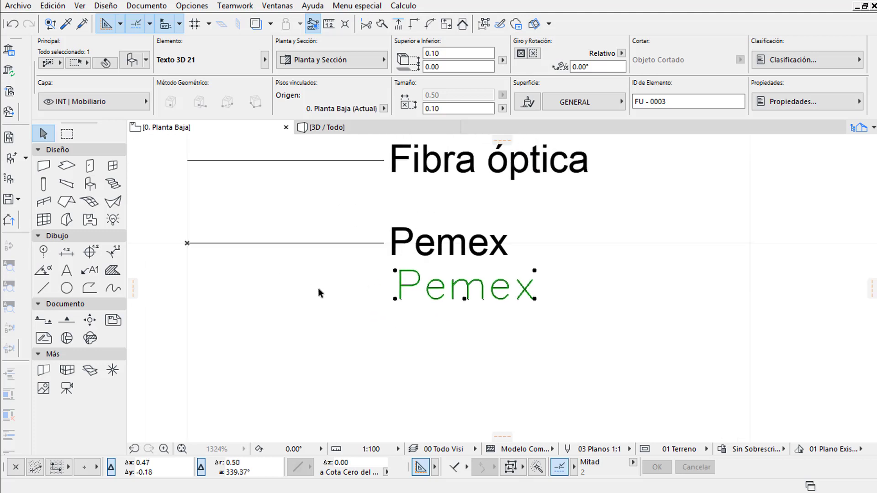
click(301, 269)
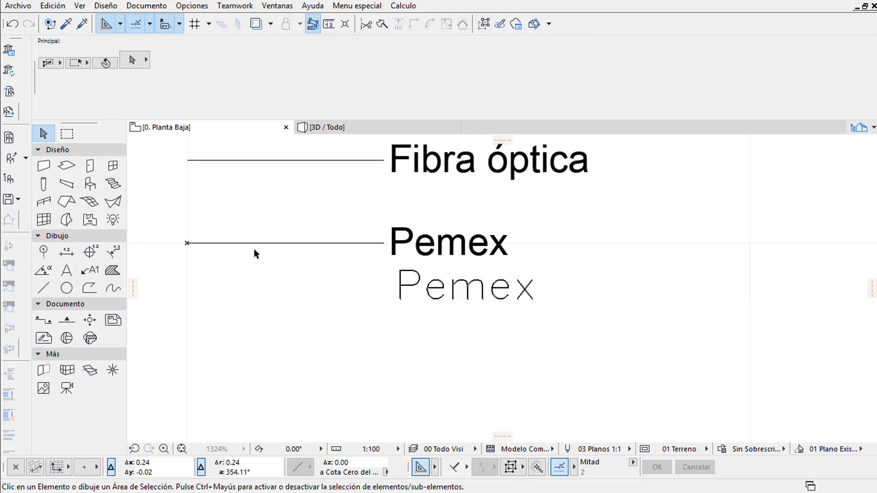
scroll(269, 243, down, 1)
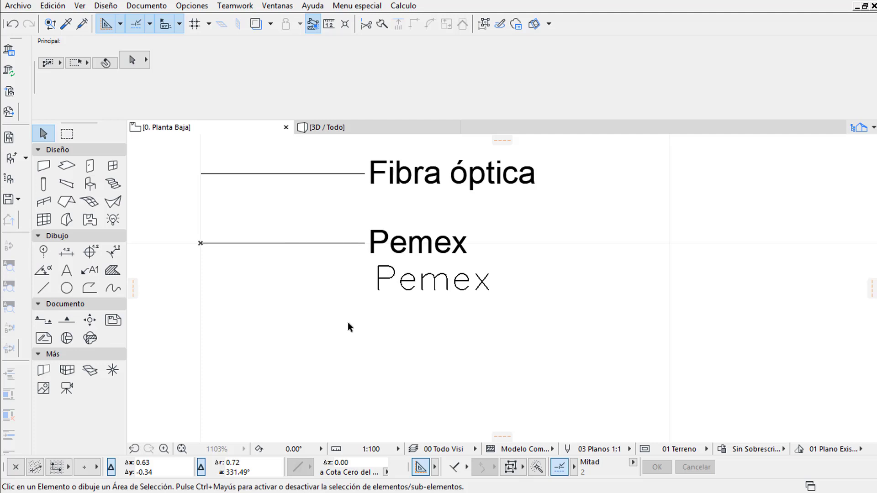
Step: Move the thin Pemex 3D text to the end of the Pemex line
drag(540, 319, 371, 264)
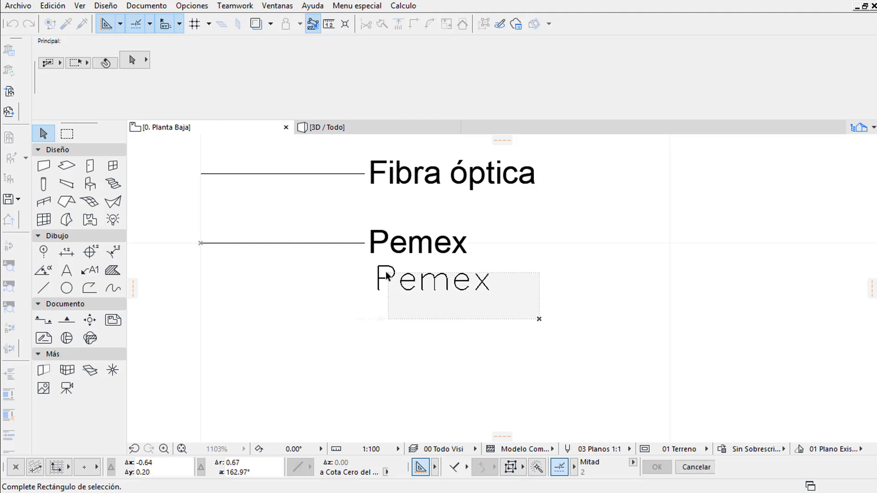
key(ctrl+d)
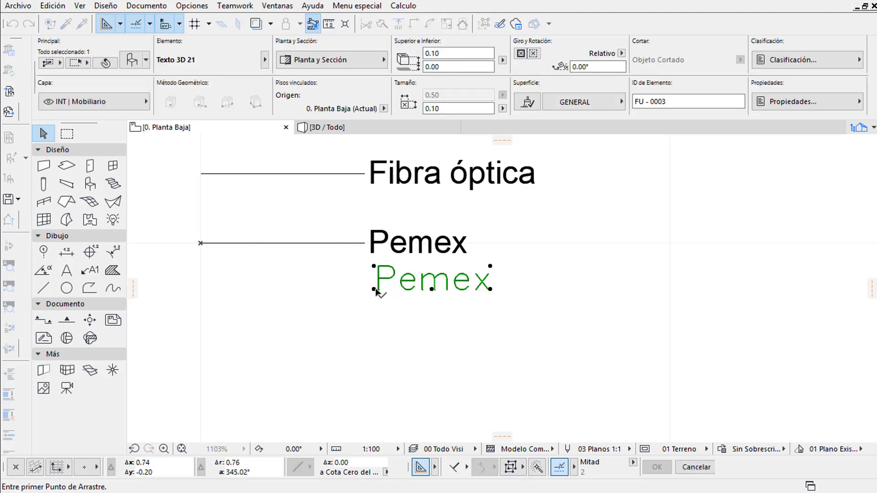
click(373, 289)
click(365, 243)
scroll(370, 247, up, 3)
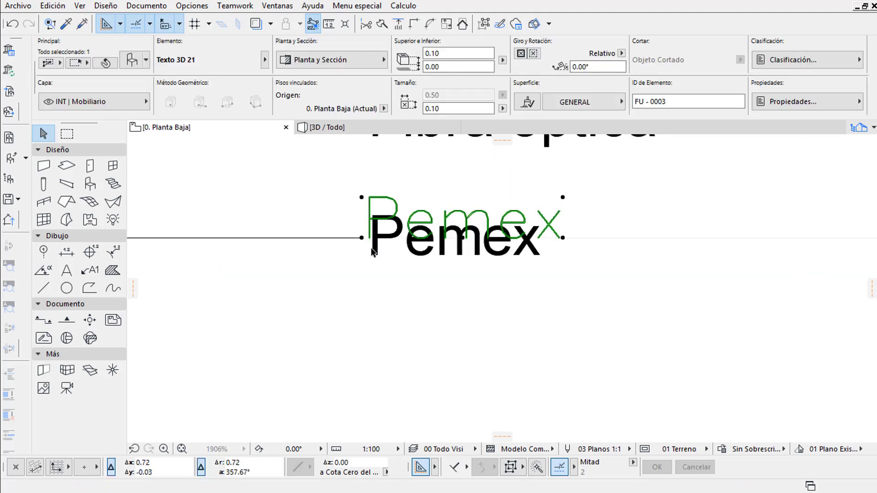
Step: Delete the bold Pemex label and recentre the view on the labels
click(463, 290)
mouse_move(553, 287)
mouse_down()
mouse_move(503, 247)
mouse_move(528, 288)
mouse_up()
key(Delete)
scroll(428, 264, down, 2)
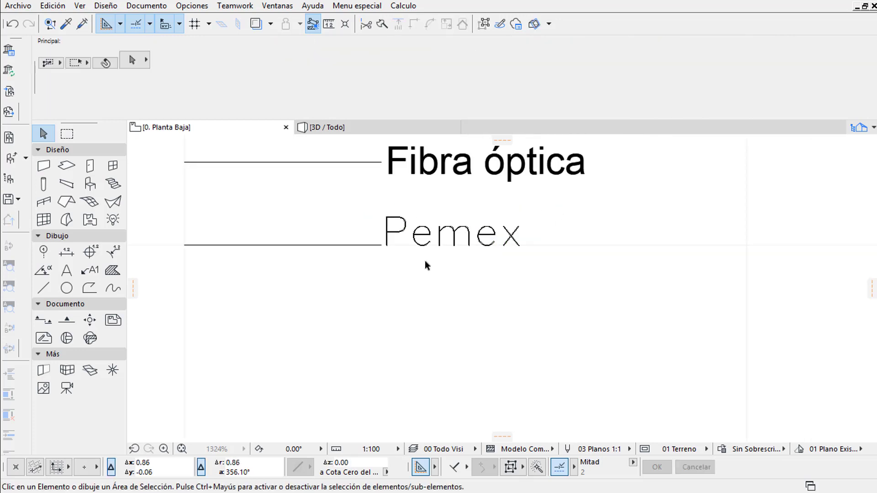
middle_drag(425, 261, 450, 284)
scroll(457, 286, up, 2)
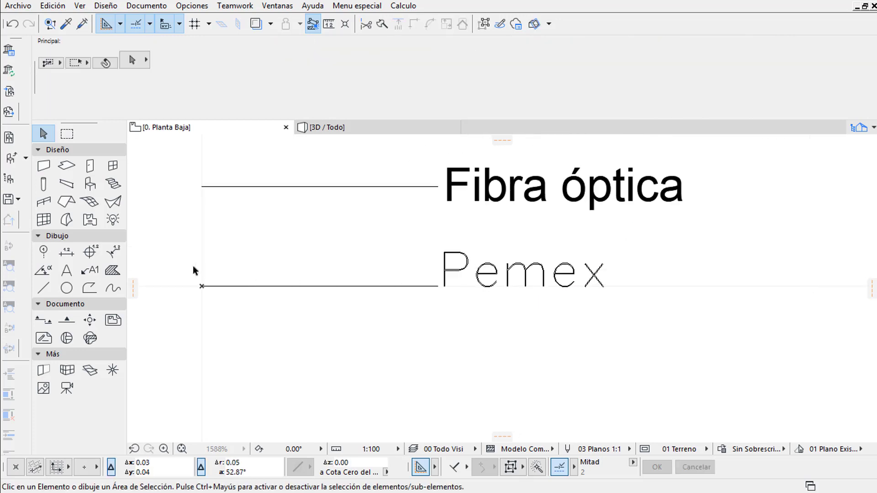
click(42, 288)
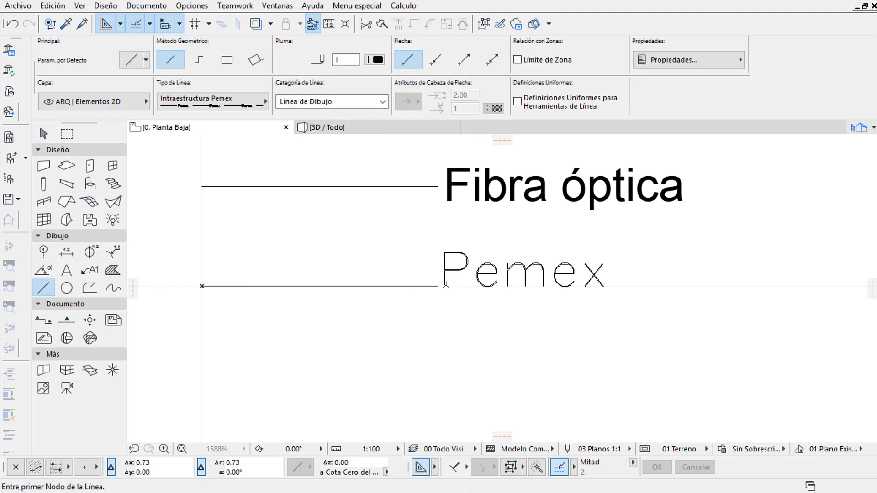
scroll(444, 286, up, 1)
click(444, 286)
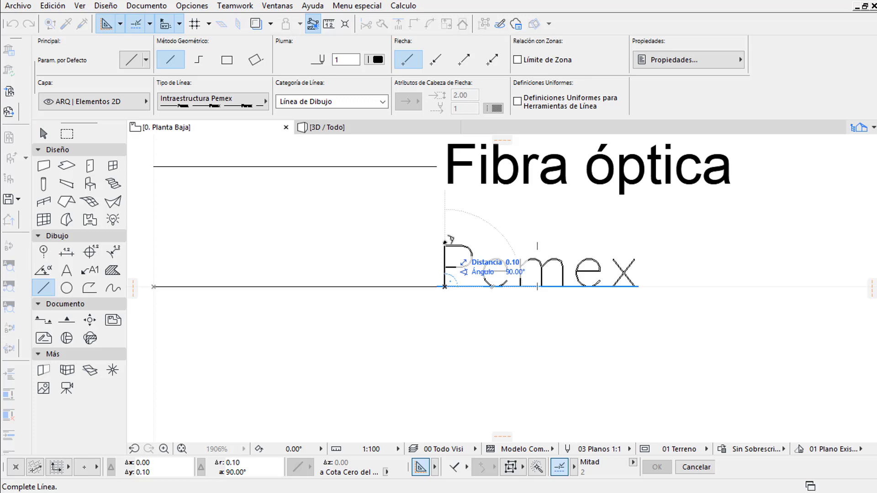
key(Escape)
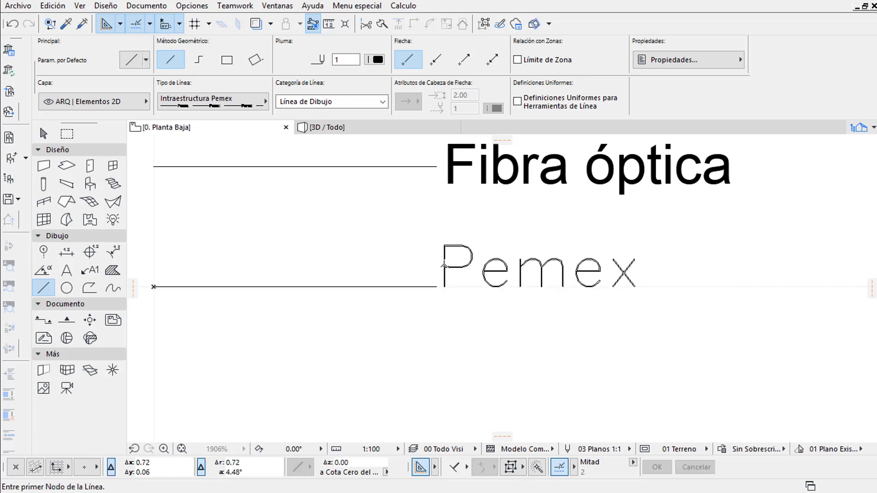
click(444, 265)
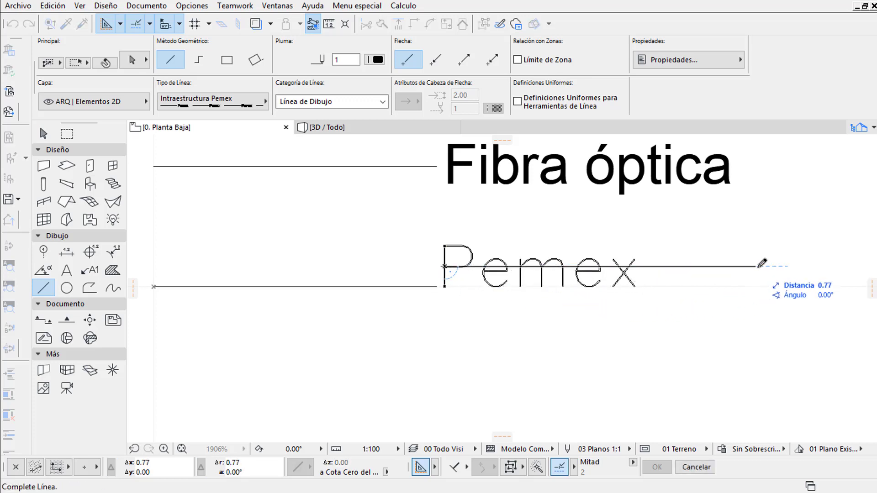
click(757, 266)
click(44, 133)
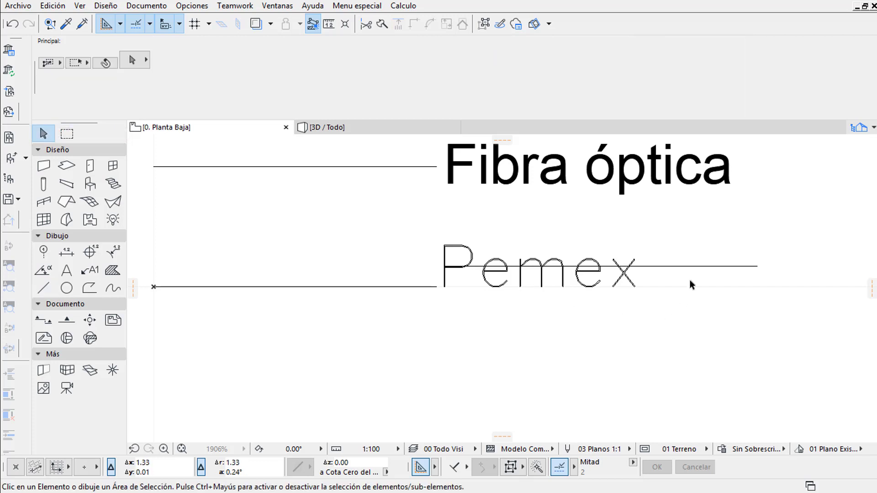
click(684, 267)
click(443, 266)
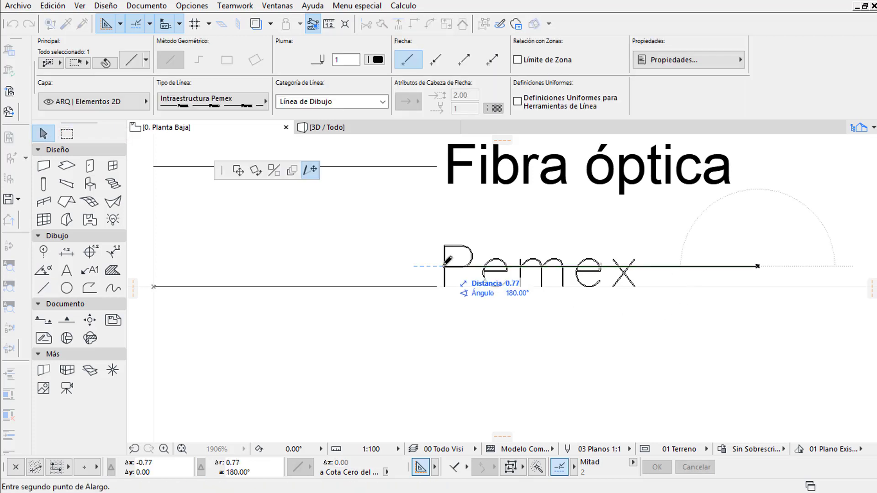
click(156, 266)
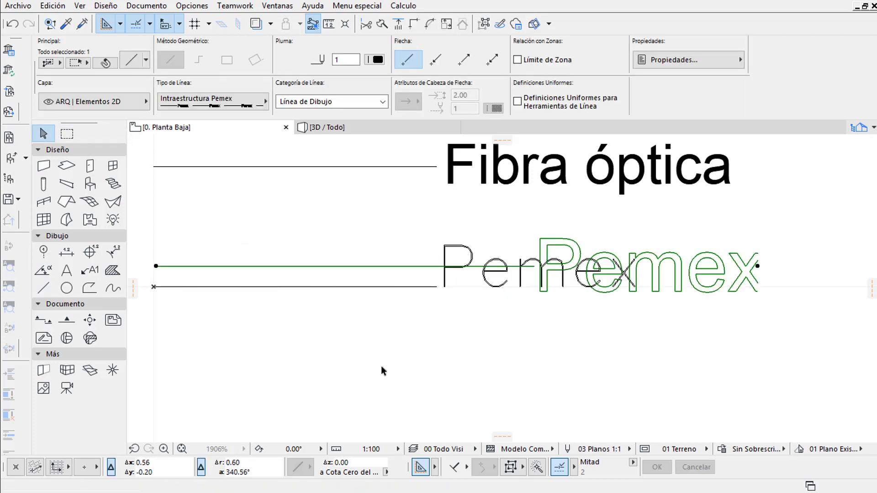
key(ctrl+z)
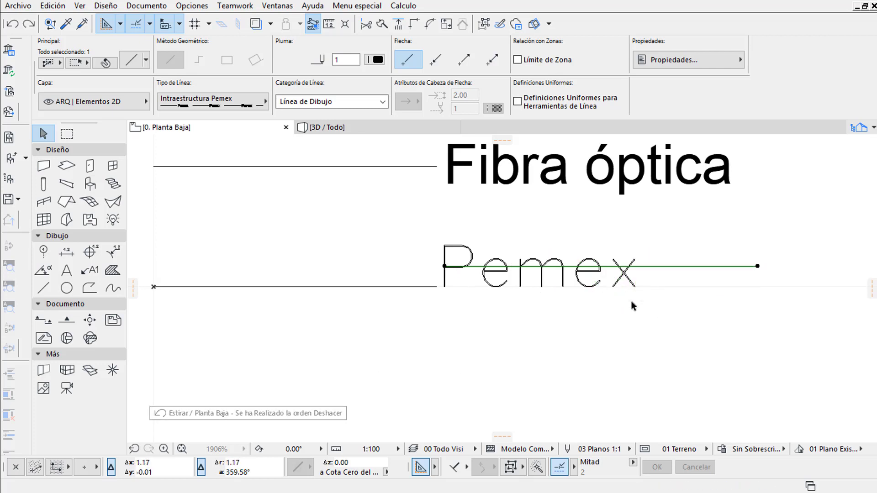
click(526, 312)
scroll(528, 315, down, 1)
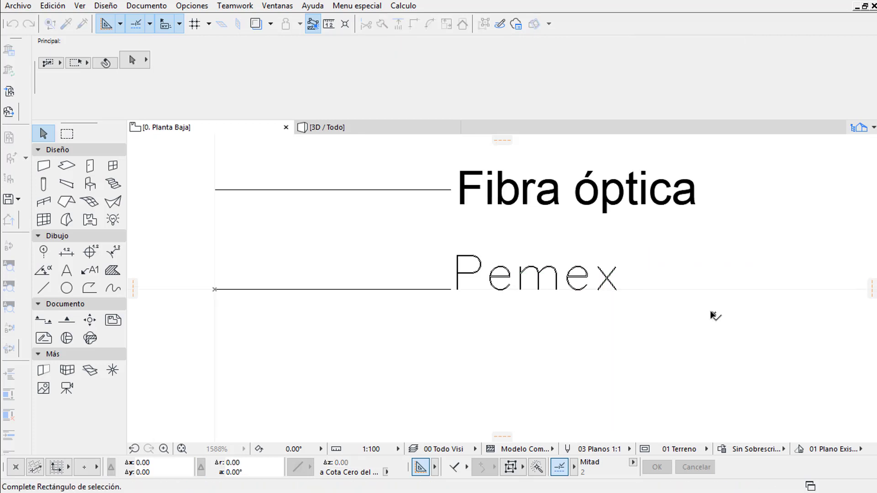
click(566, 249)
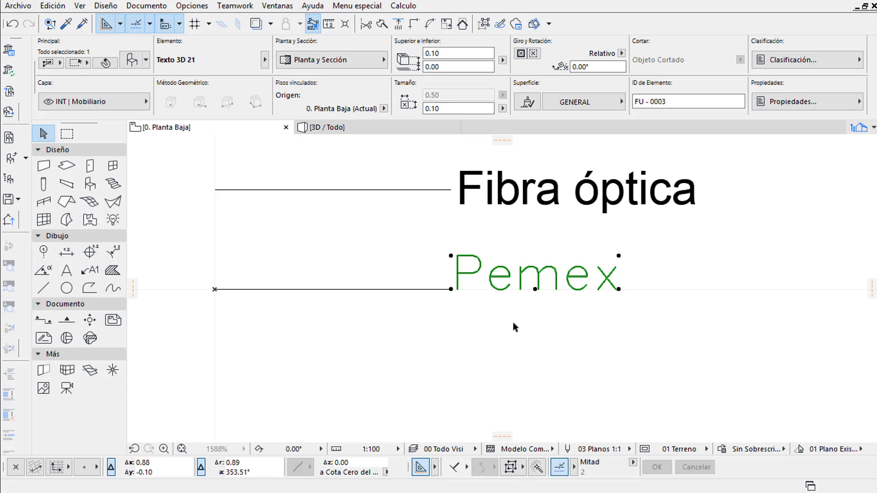
Step: Drag the Pemex text down along a reference vector so the line meets its middle
scroll(483, 302, up, 1)
key(ctrl+d)
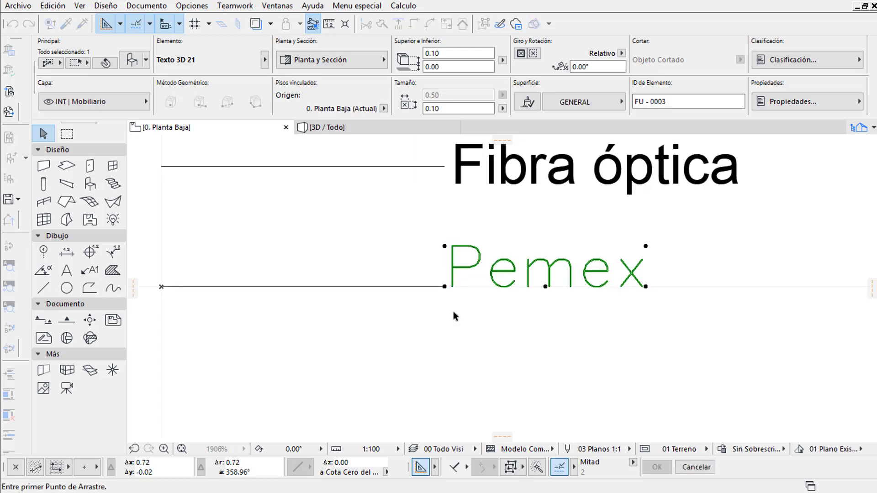
click(458, 471)
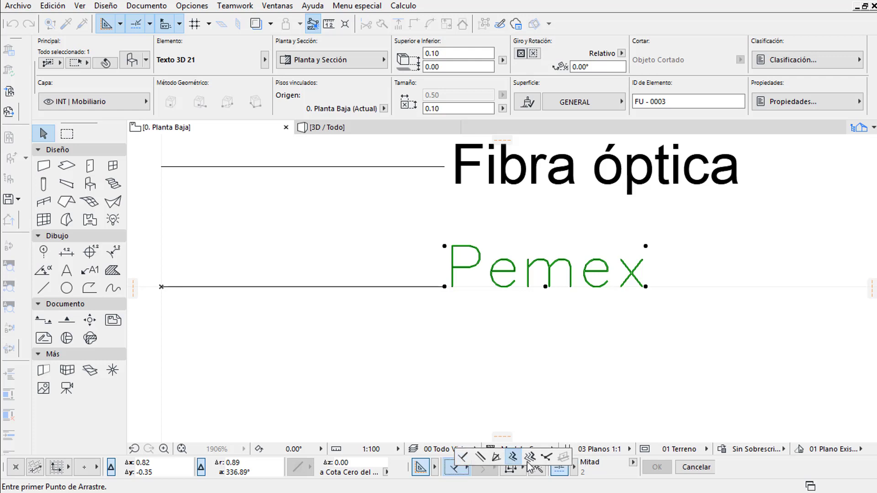
click(457, 457)
click(444, 245)
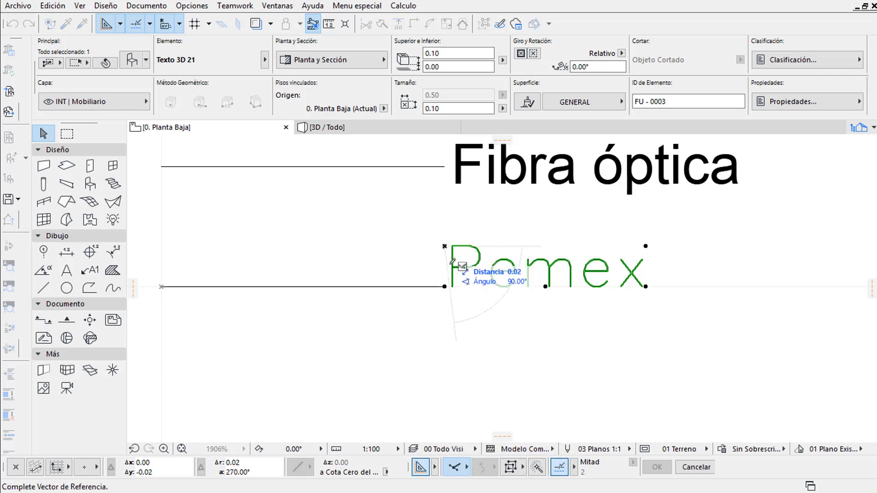
click(445, 287)
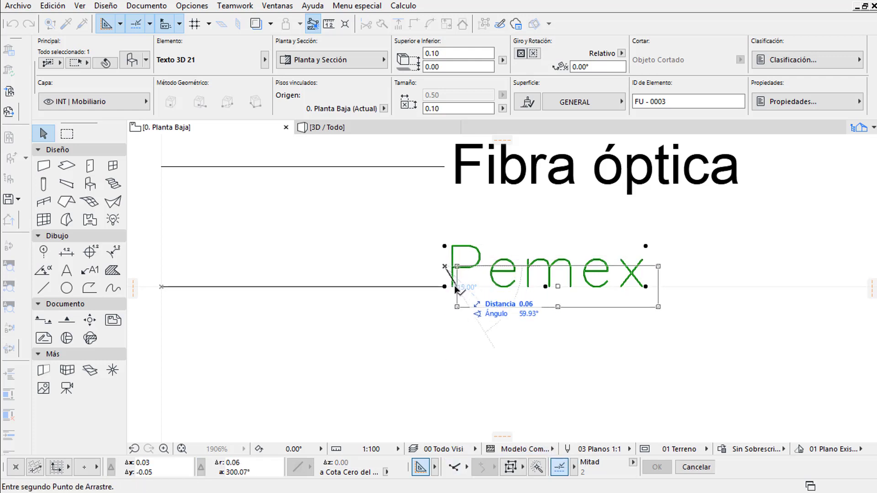
click(446, 288)
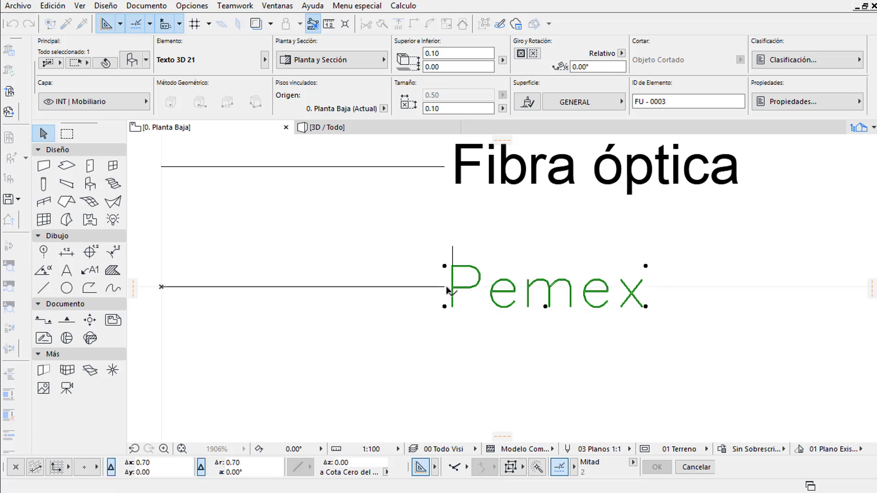
scroll(432, 358, down, 3)
Step: Deselect, then marquee-select the Pemex 3D text again
click(435, 366)
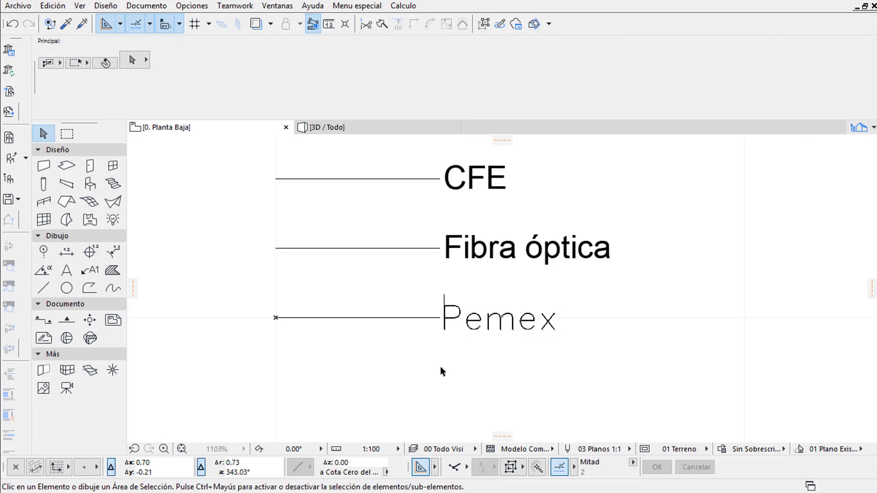
click(446, 297)
click(521, 369)
drag(594, 352, 470, 320)
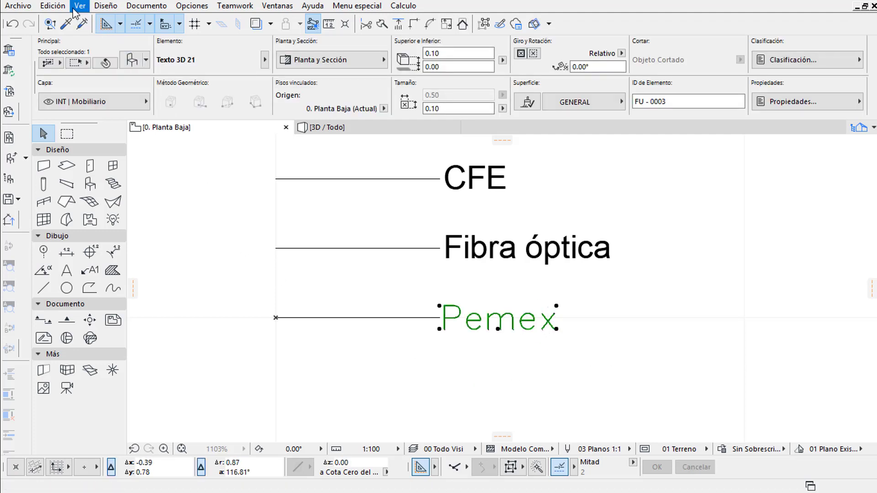
Step: Choose Edición > Reformar > Explotar en la Vista Actual for the Pemex 3D text
click(57, 7)
mouse_move(72, 306)
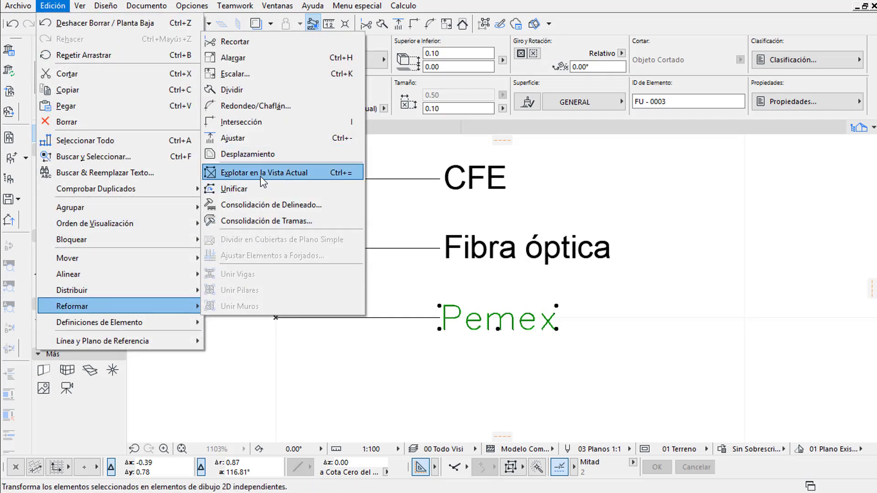
click(292, 173)
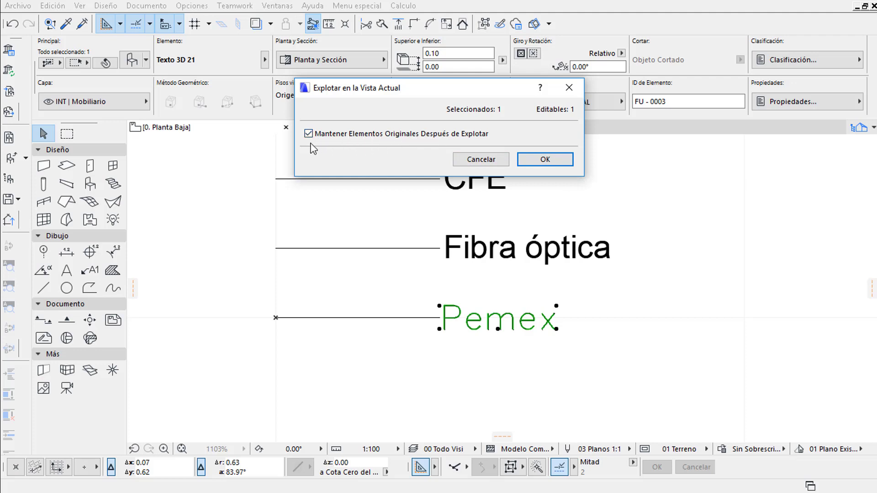
Step: Explode the Pemex text and select the Pemex line with its exploded lettering
click(544, 160)
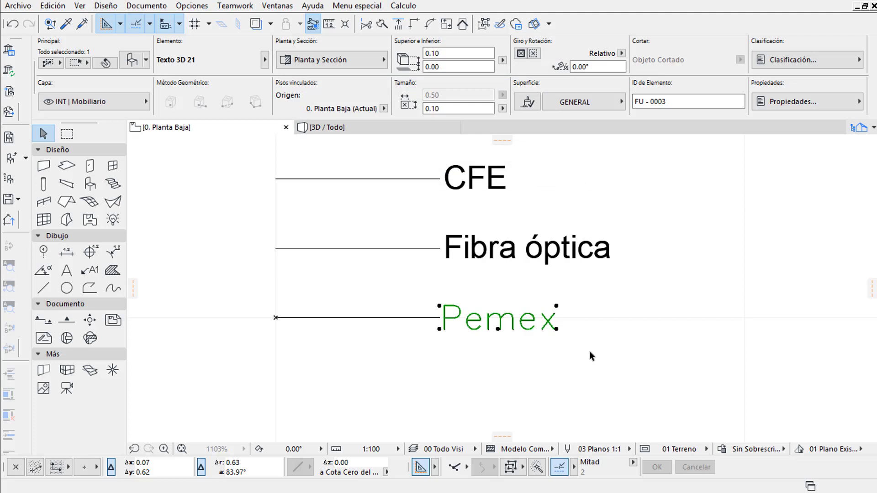
click(554, 335)
click(551, 352)
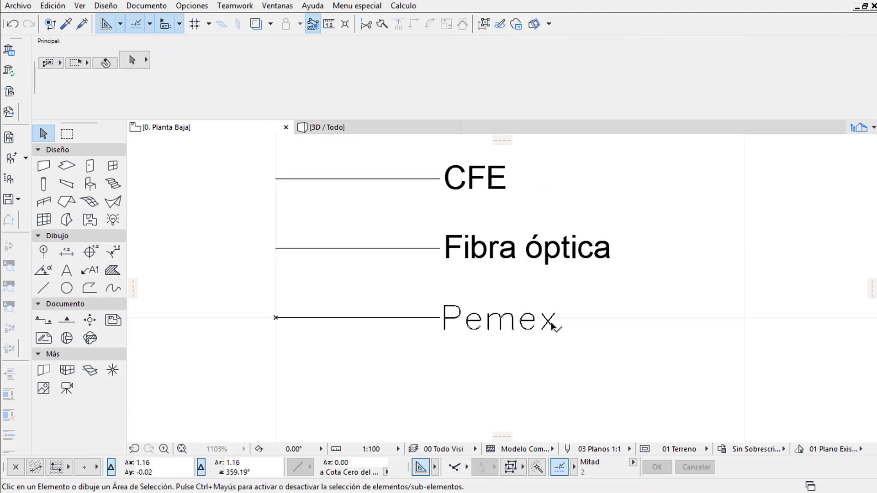
click(626, 380)
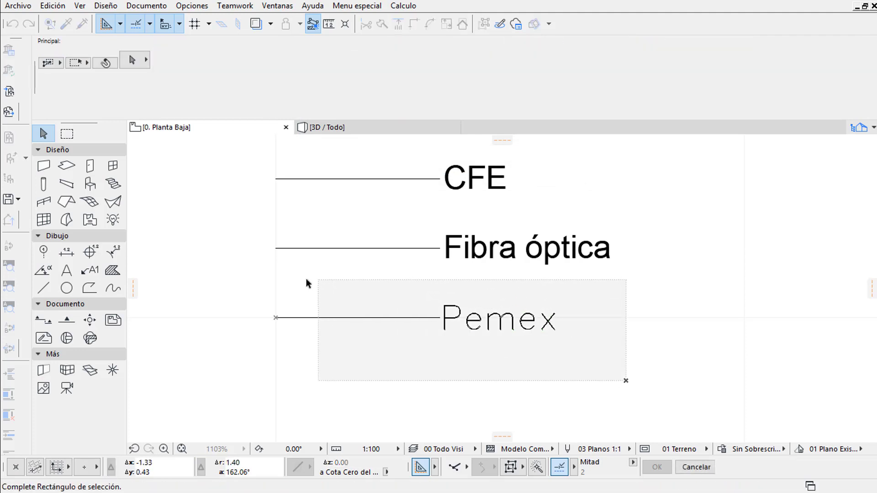
click(251, 278)
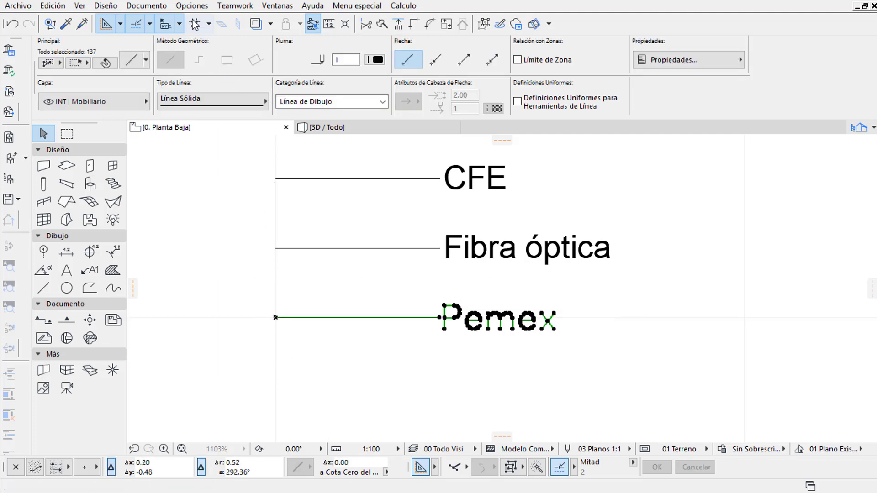
Step: Paste the copied Pemex text into the Infraestructura Pemex3 line type pattern, then deselect
click(193, 9)
mouse_move(231, 23)
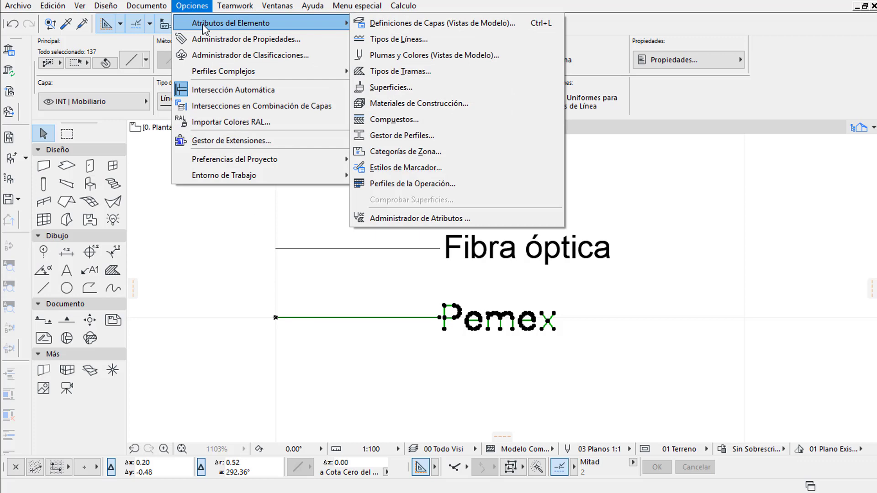
click(389, 45)
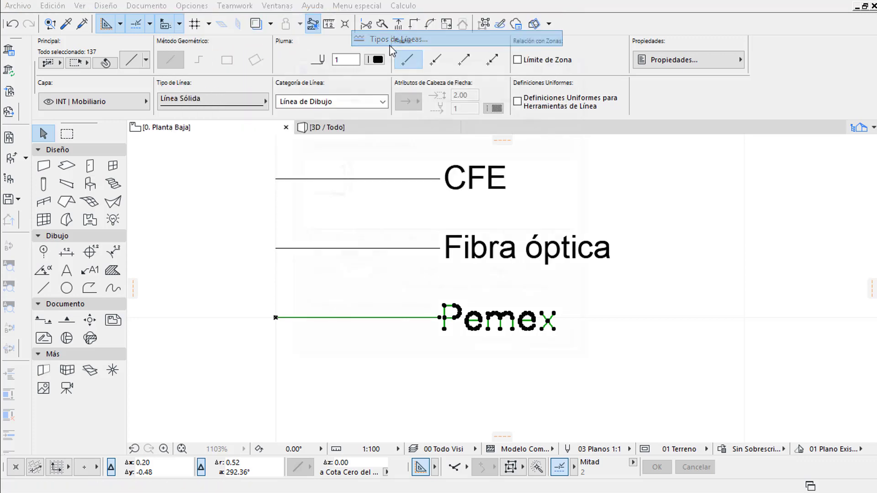
click(387, 90)
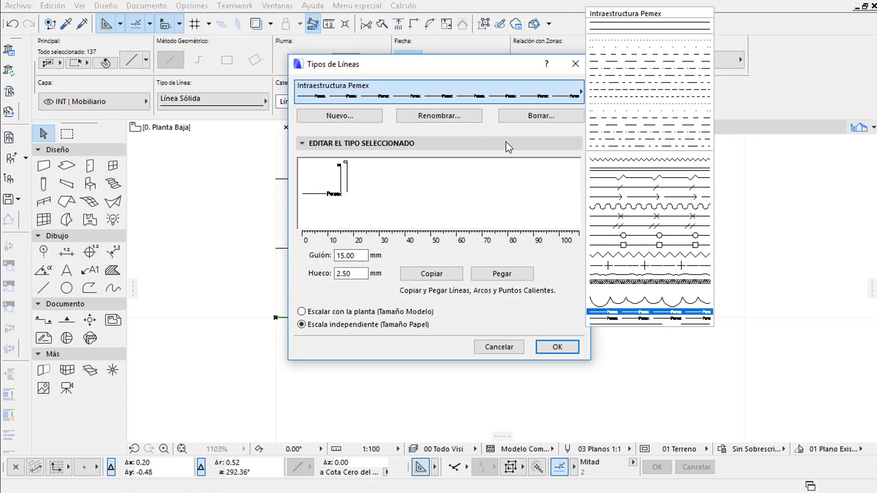
key(Down)
key(Down)
click(631, 323)
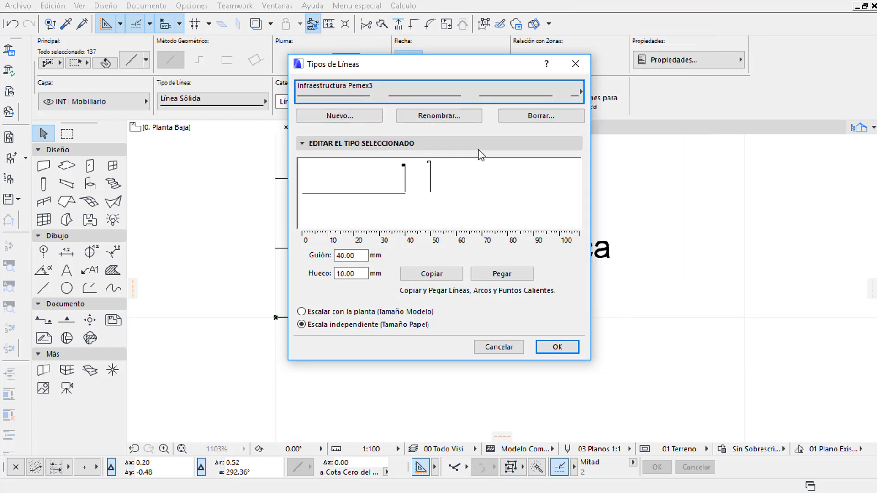
click(498, 278)
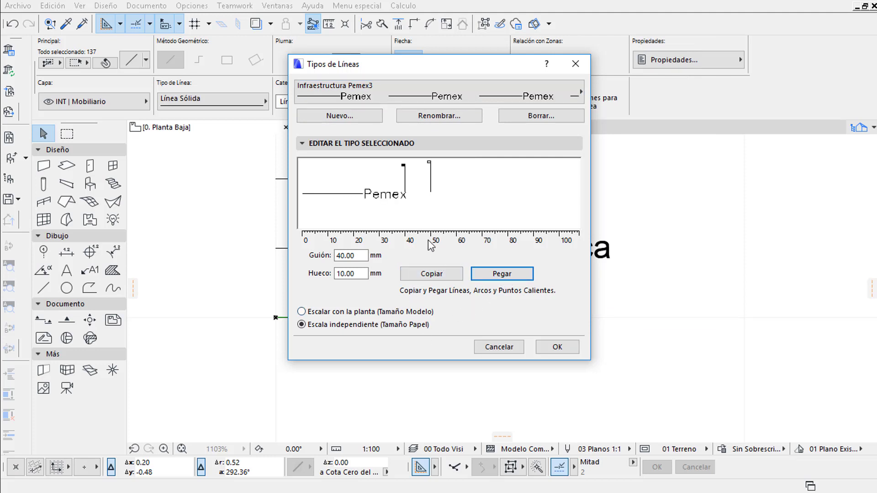
click(558, 347)
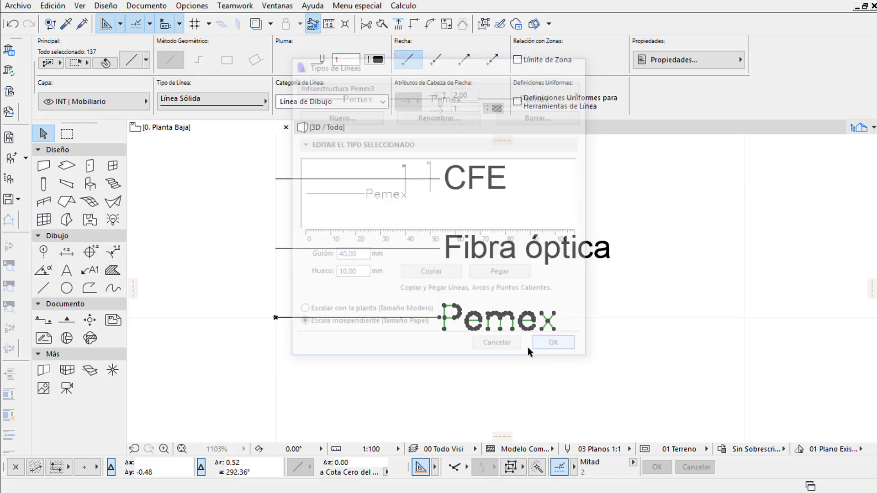
key(Escape)
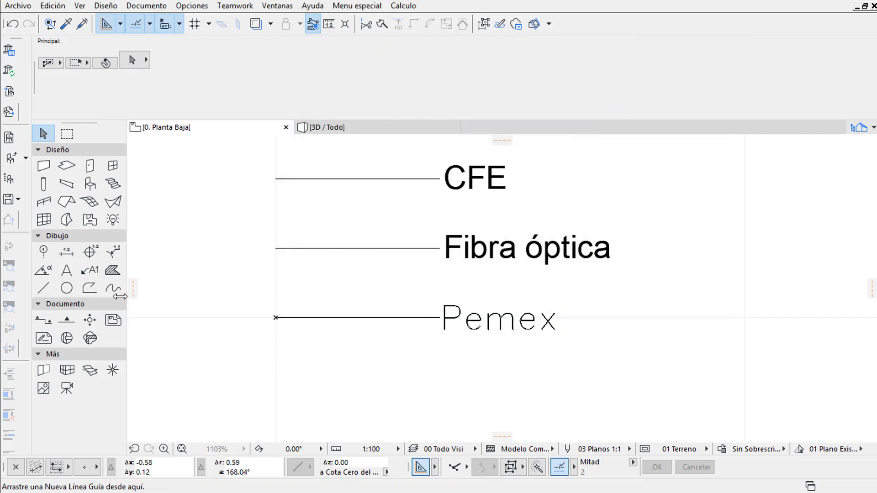
Step: Set the Line tool to Infraestructura Pemex3 and draw a horizontal line below the labels
click(52, 290)
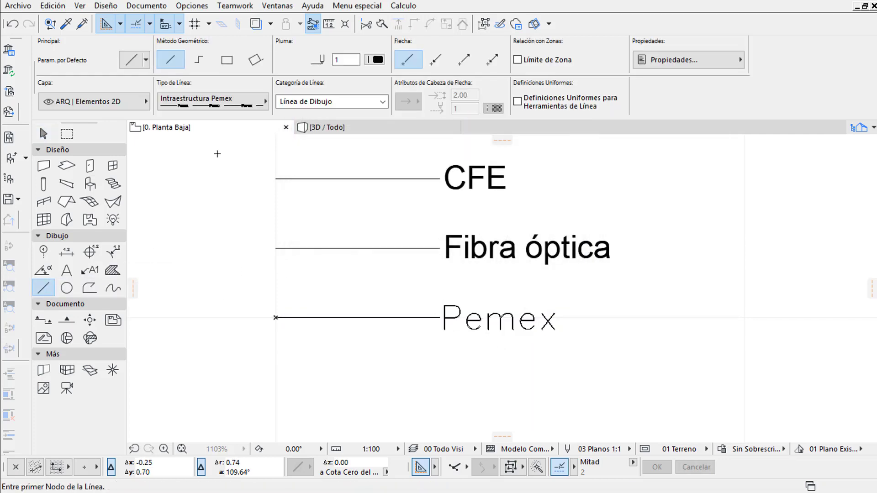
click(241, 110)
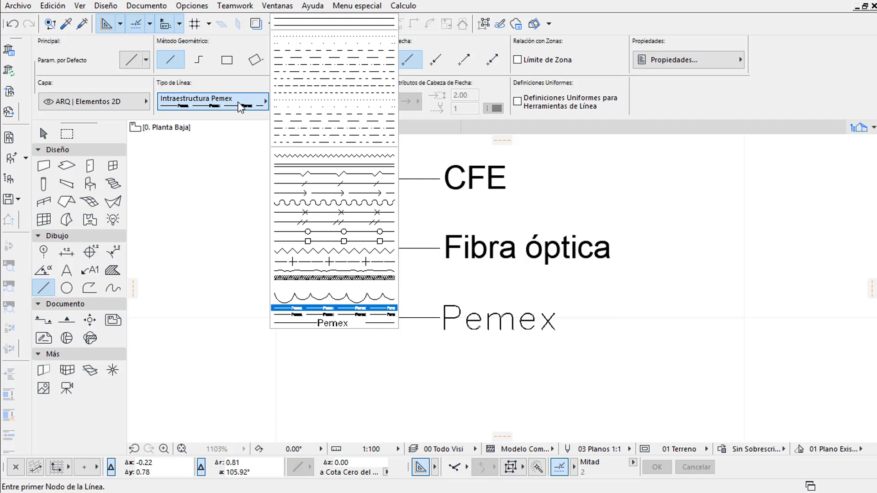
click(340, 324)
scroll(498, 360, down, 3)
middle_drag(497, 360, 401, 229)
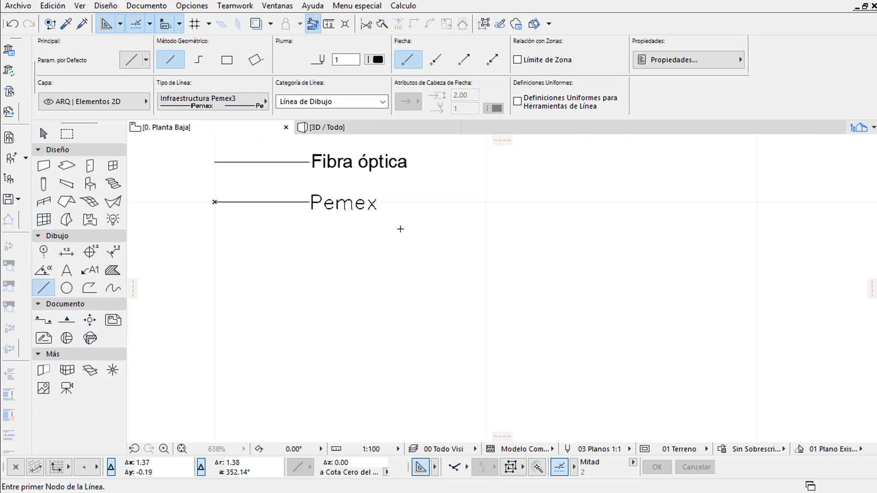
scroll(399, 287, down, 3)
click(300, 284)
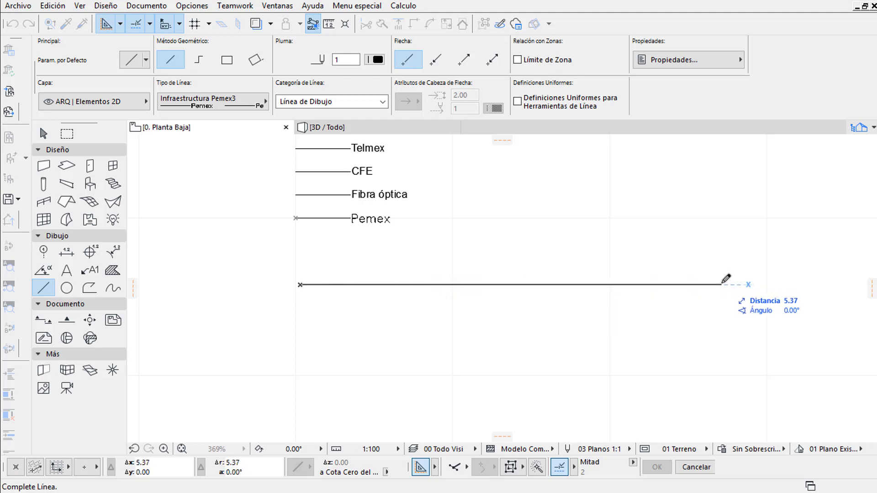
click(722, 284)
scroll(554, 344, down, 2)
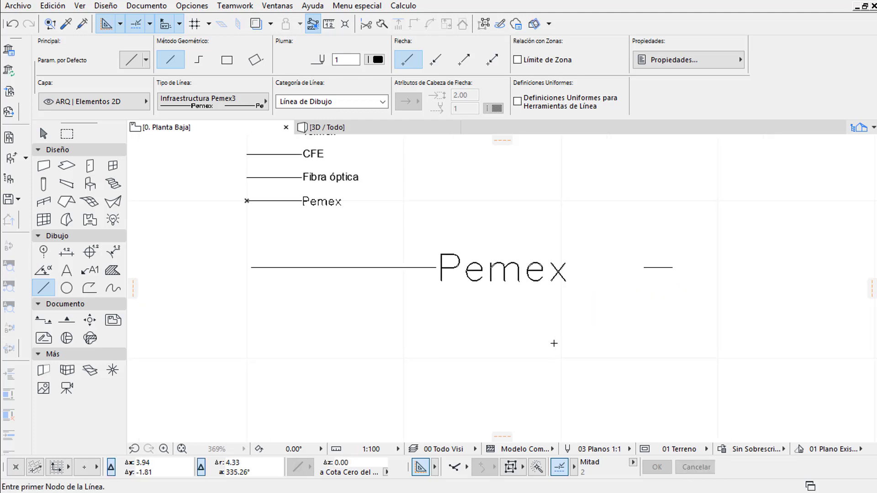
Step: Select the newly drawn Pemex line with the Arrow tool
click(44, 133)
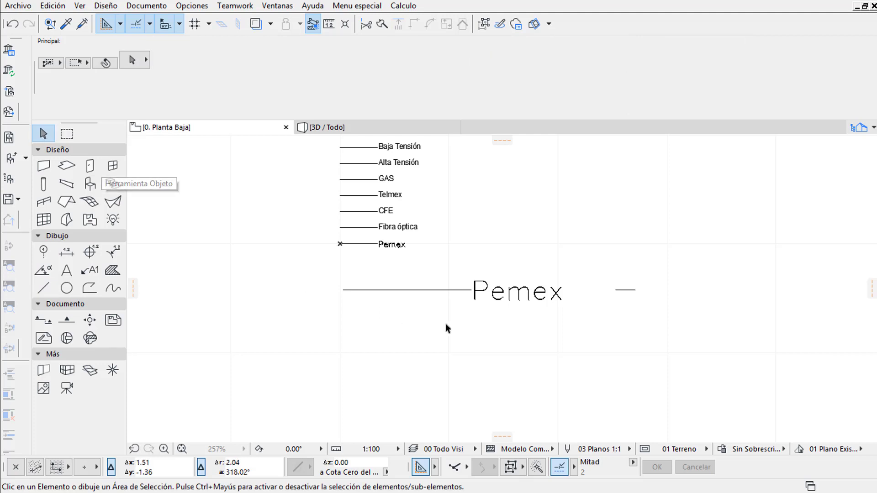
scroll(594, 349, up, 2)
middle_drag(603, 351, 587, 375)
drag(695, 334, 459, 266)
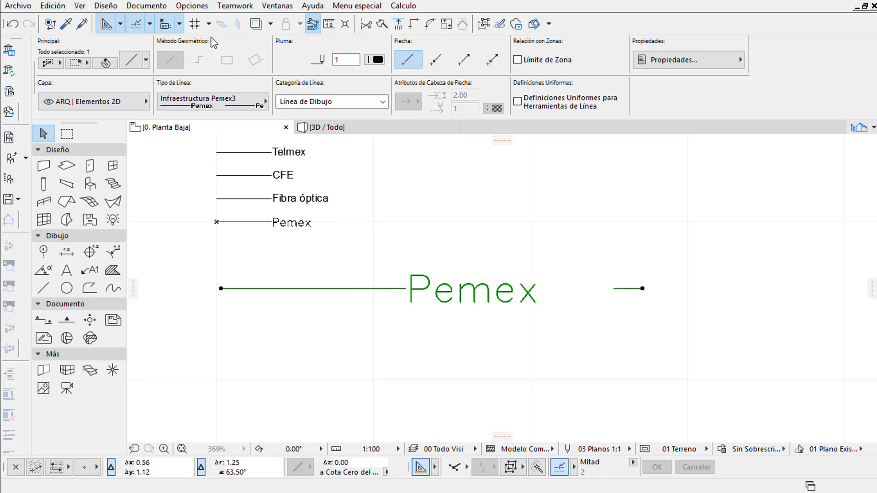
Step: Give Infraestructura Pemex3 a 20 mm dash (Guión) and 0 mm gap (Hueco) in Tipos de Líneas
click(189, 8)
mouse_move(231, 23)
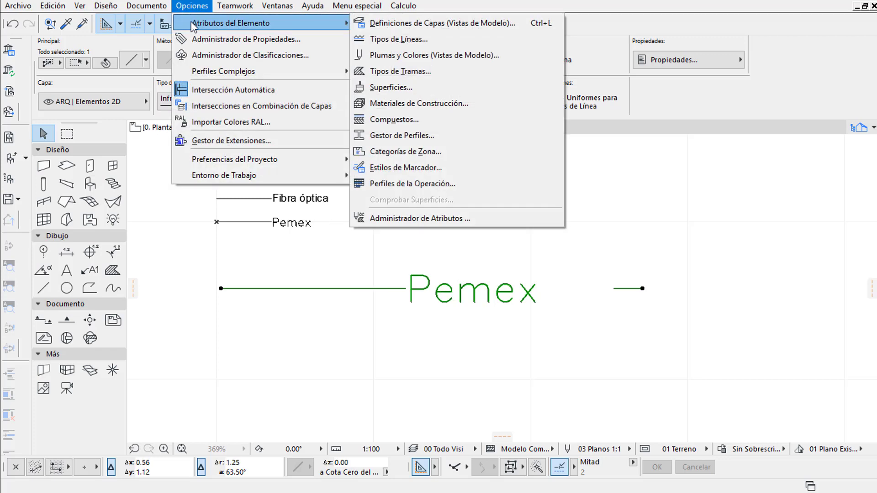
click(398, 39)
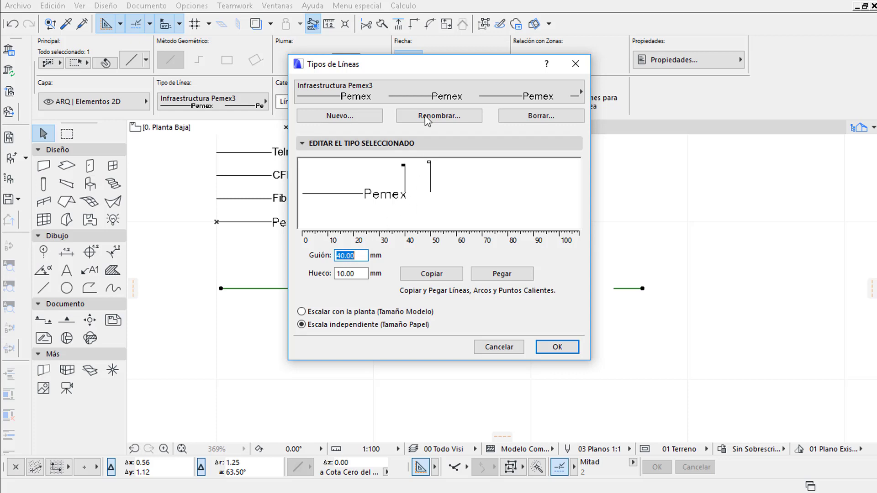
mouse_move(440, 64)
mouse_down()
mouse_move(443, 113)
mouse_move(450, 72)
mouse_up()
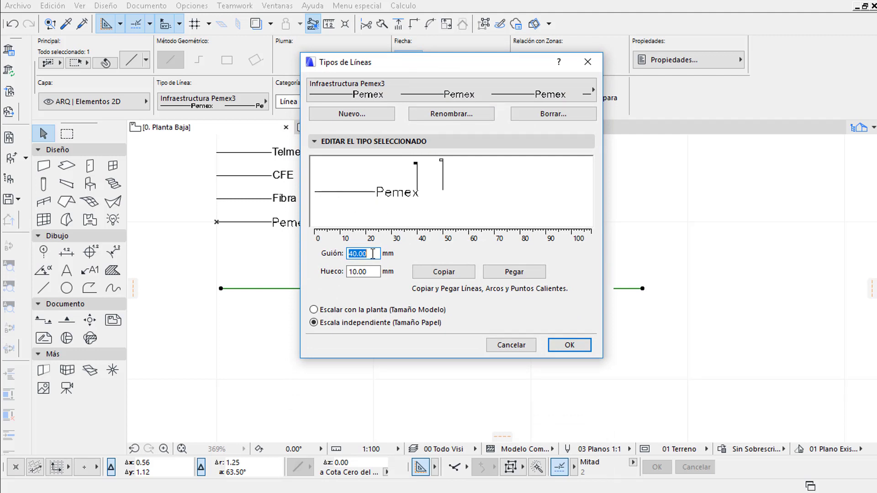
drag(373, 253, 343, 249)
text(20)
key(Tab)
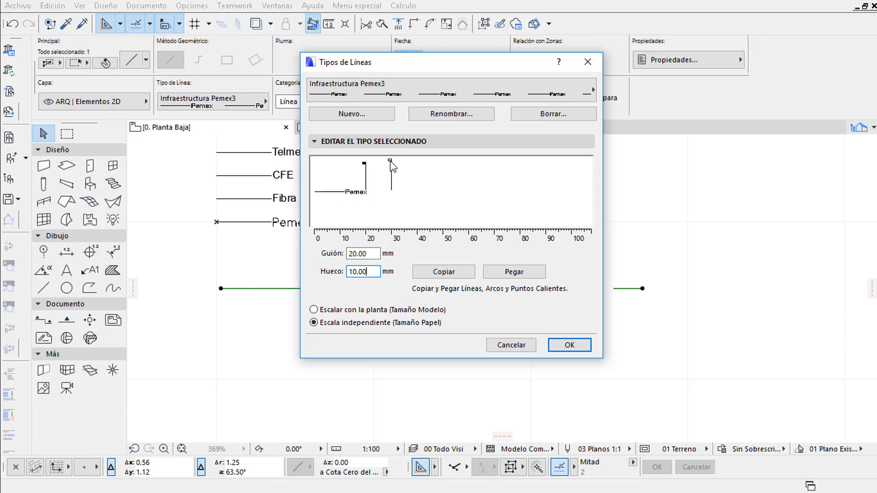
drag(390, 161, 369, 162)
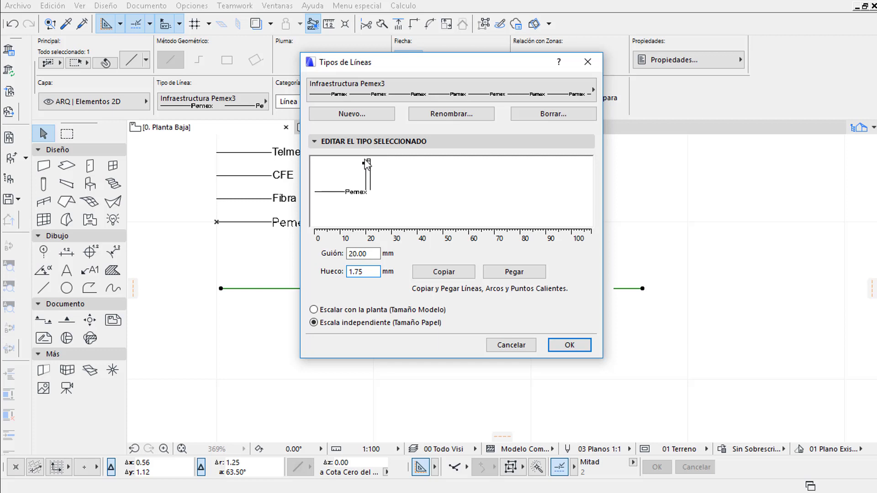
drag(369, 161, 366, 161)
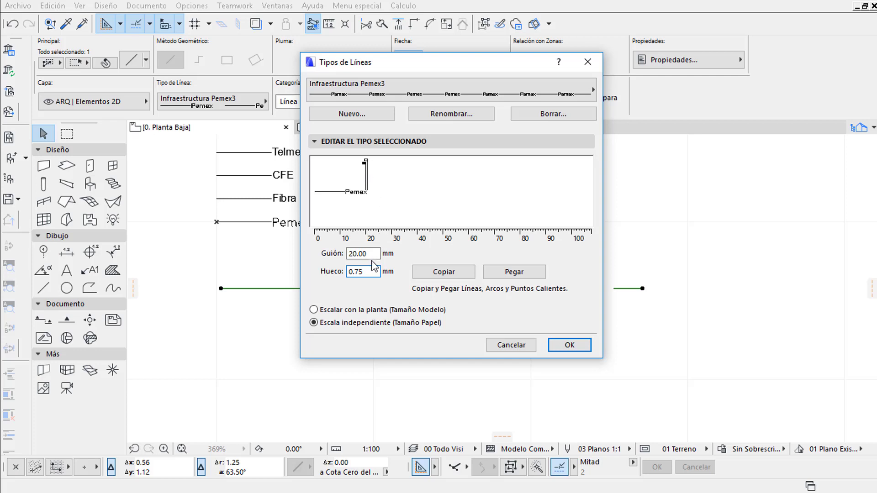
double_click(359, 271)
text(0)
click(372, 253)
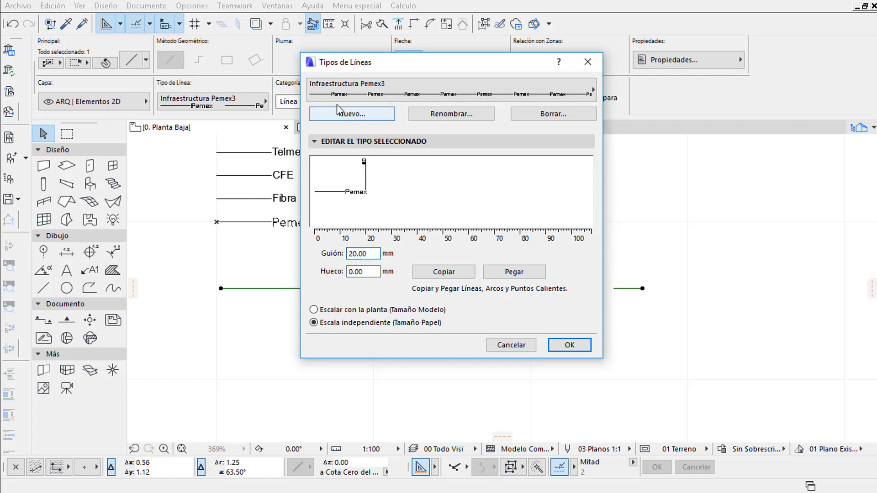
click(569, 343)
Step: Shorten the Pemex line's right end so it carries a single Pemex label
scroll(516, 352, down, 1)
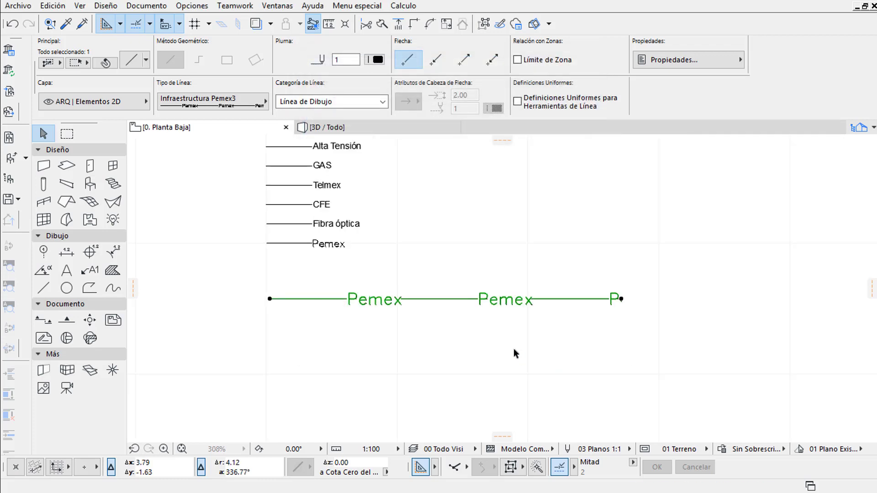
scroll(398, 338, up, 1)
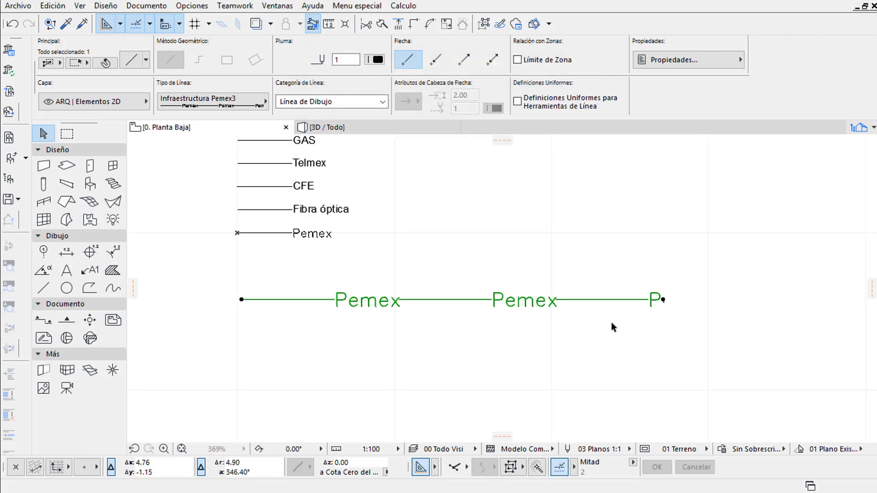
click(663, 300)
click(789, 299)
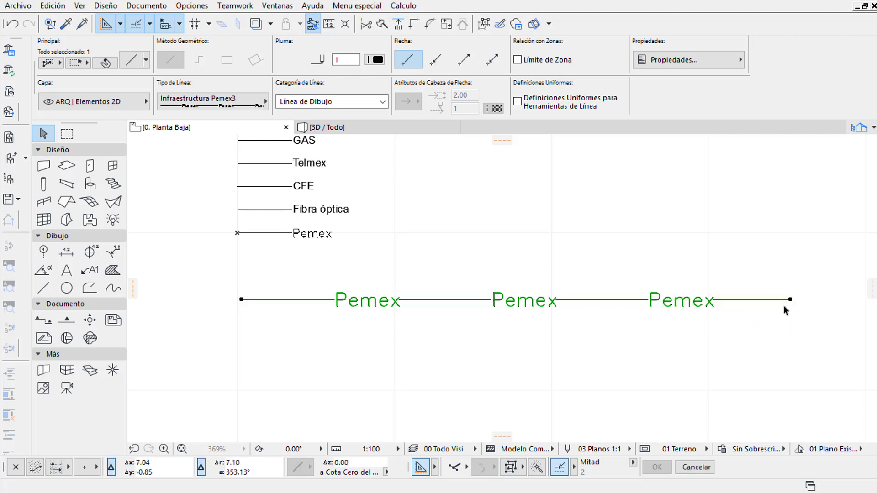
click(791, 299)
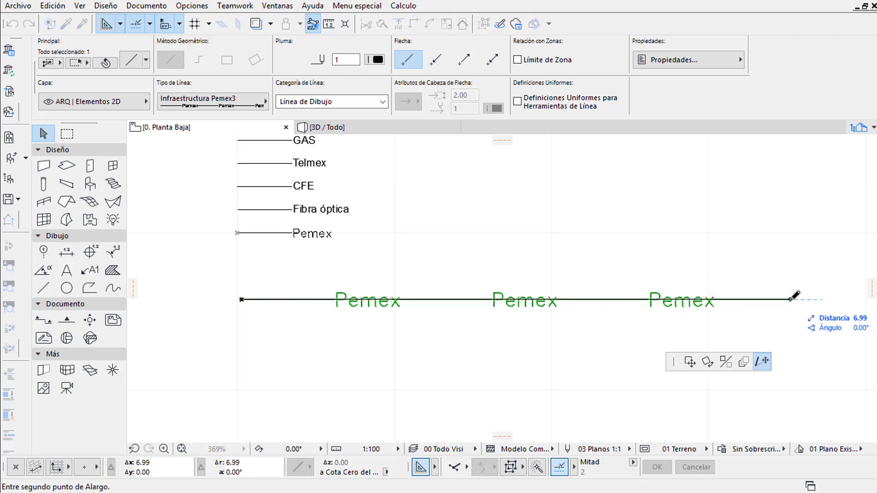
click(472, 299)
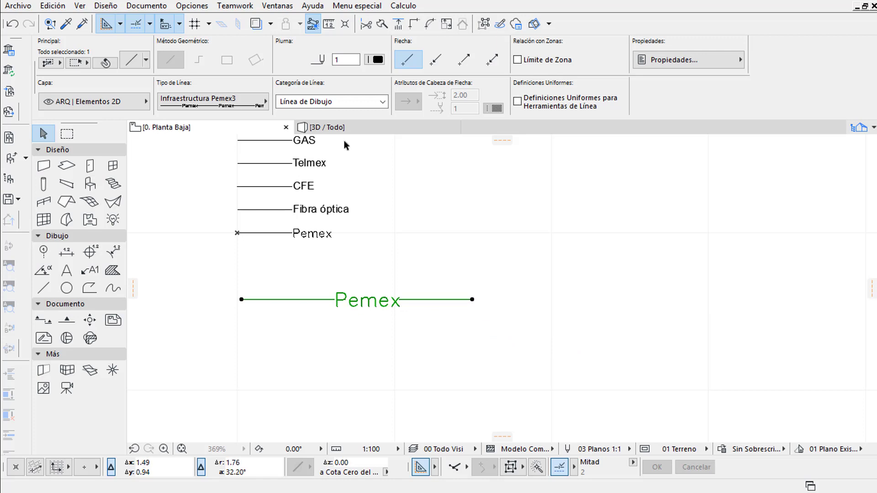
Step: Set the Infraestructura Pemex3 dash length to 15 mm in Tipos de Líneas
click(182, 8)
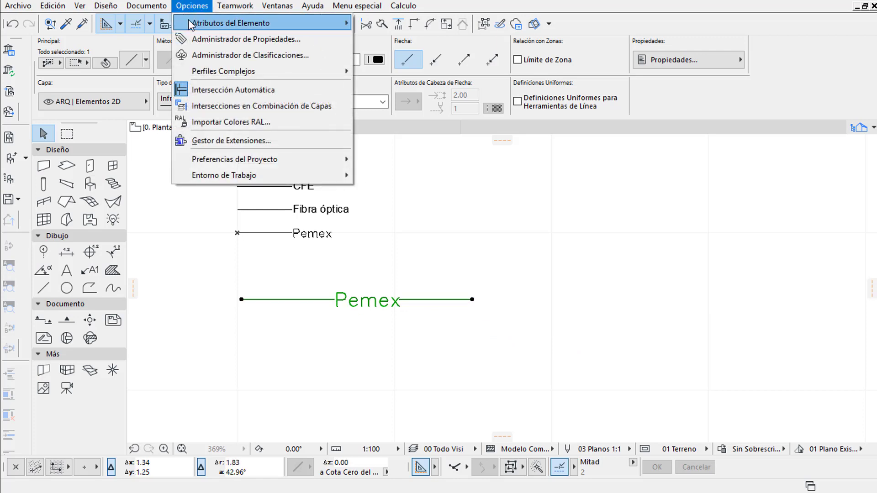
click(386, 51)
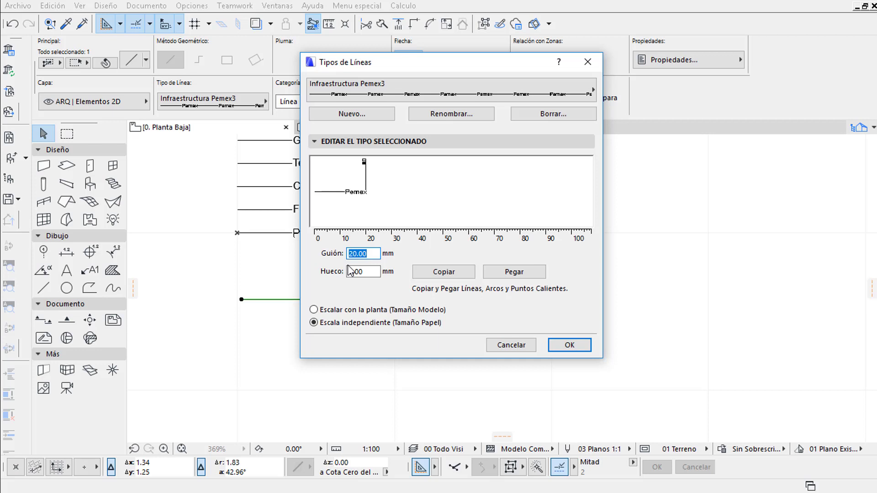
text(15)
click(349, 270)
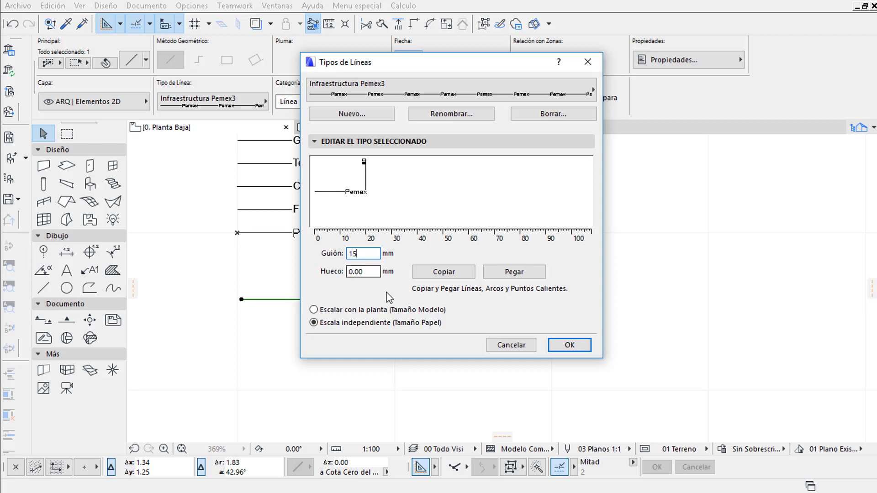
click(570, 346)
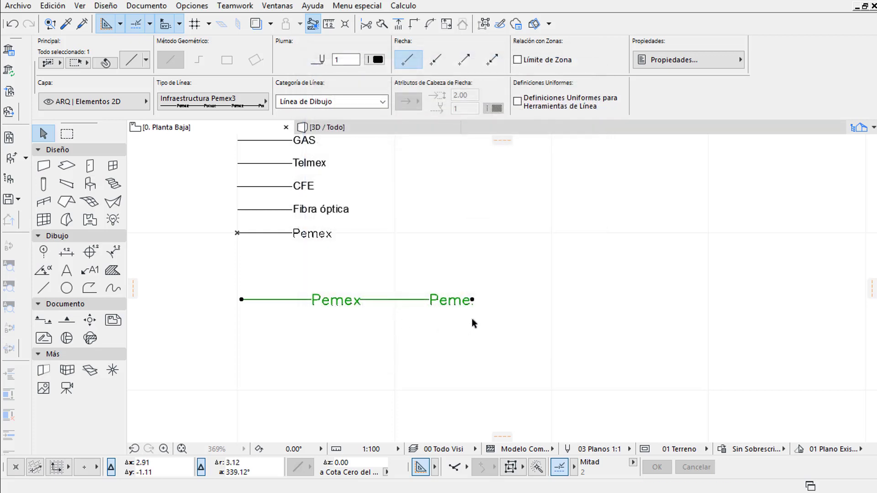
Step: Draw a lower Pemex test line, then select it and delete it
click(474, 303)
click(364, 303)
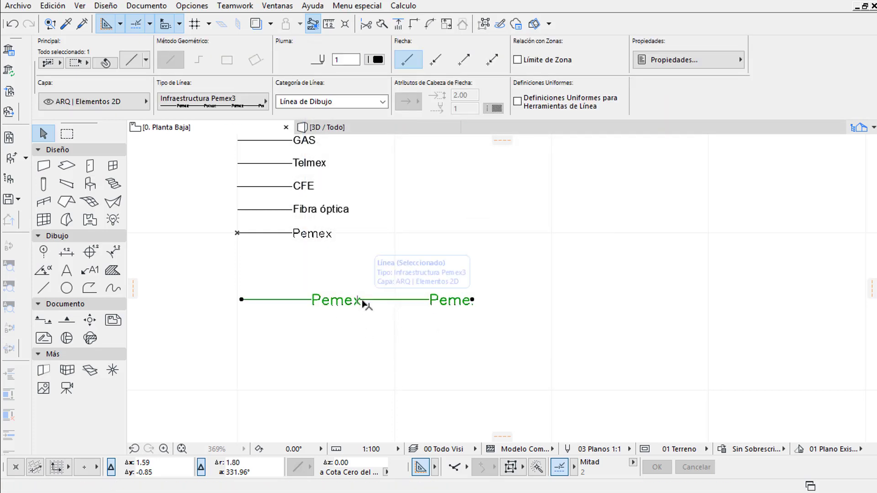
alt+click(364, 303)
click(228, 331)
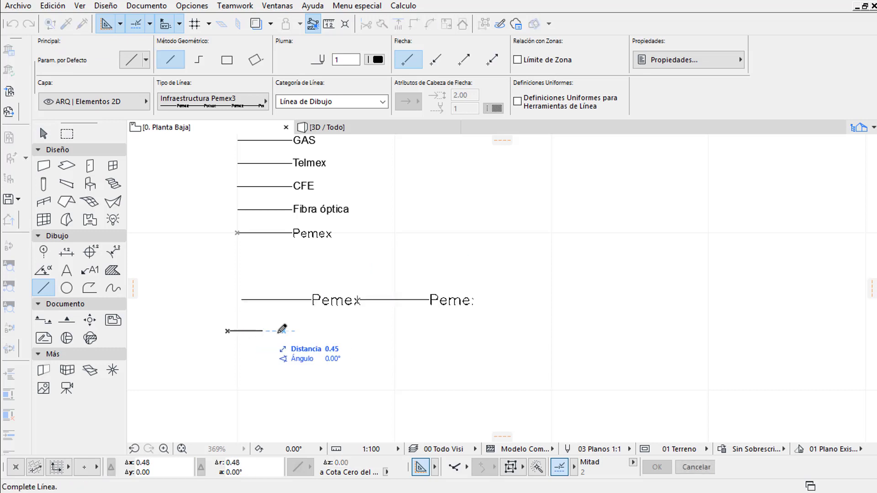
click(422, 331)
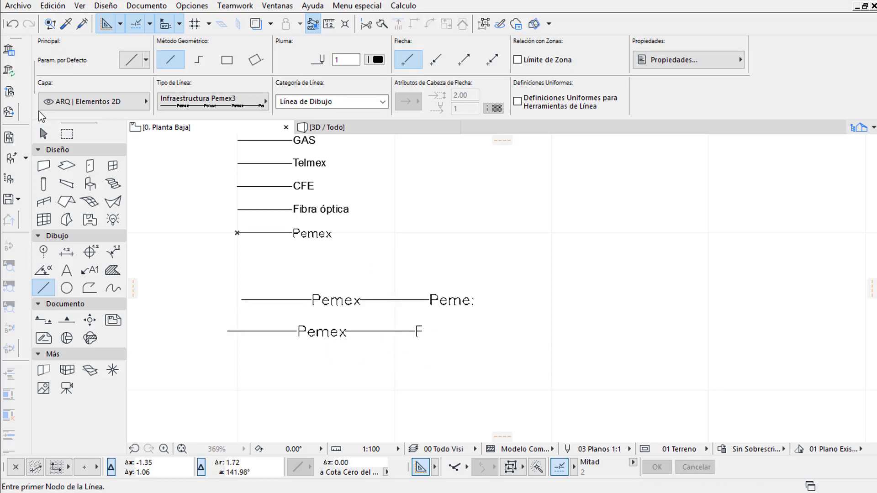
click(43, 133)
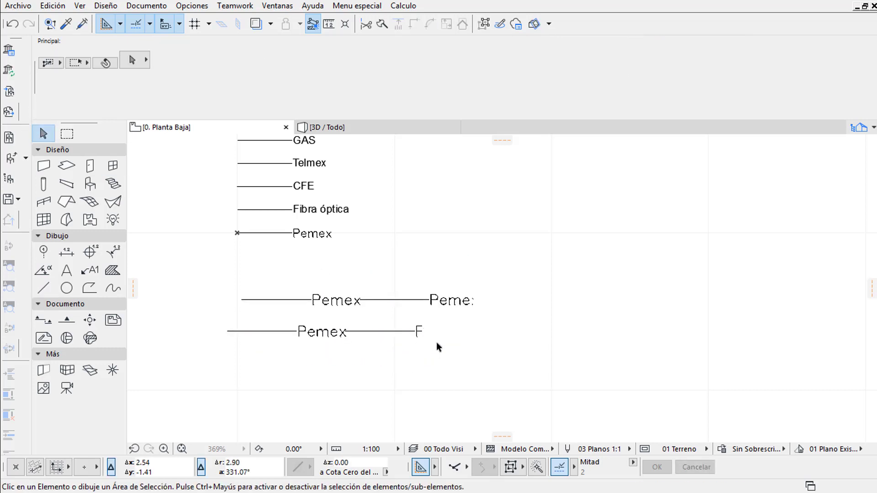
scroll(364, 276, up, 1)
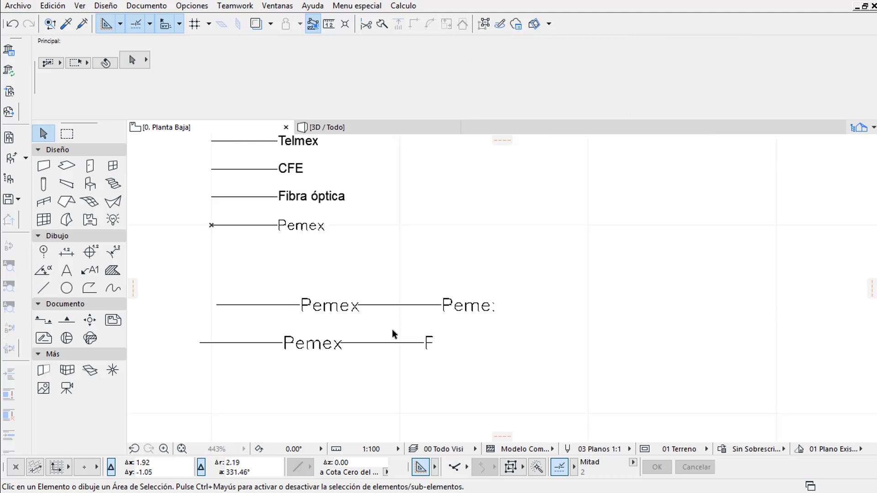
drag(449, 330, 410, 367)
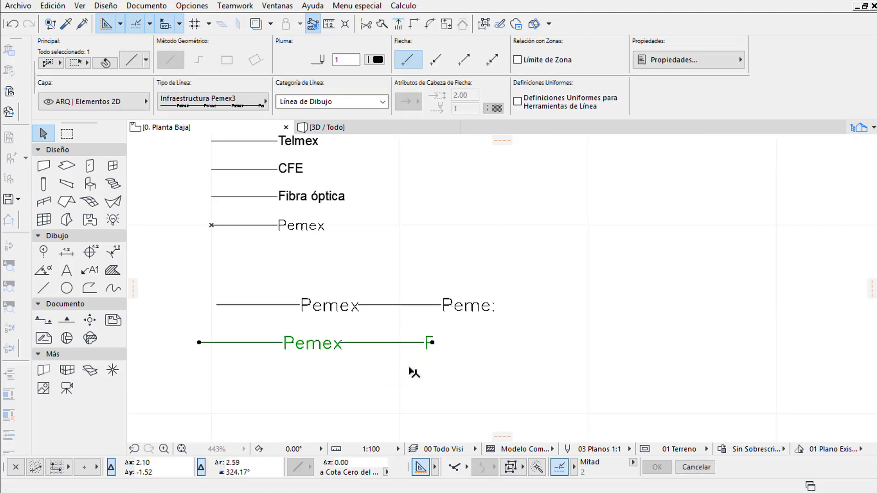
key(Delete)
Step: Measure the legend's Pemex line span at about 1.19 and select the long Pemex line
key(m)
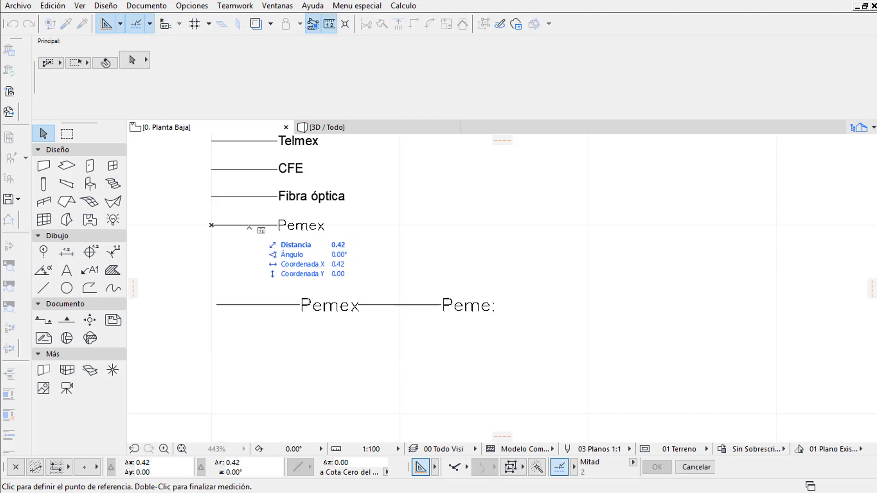
click(212, 224)
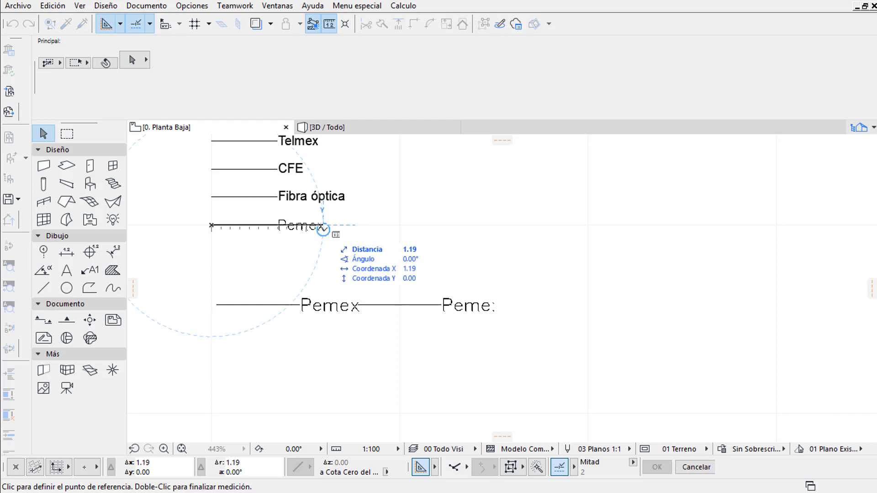
key(Escape)
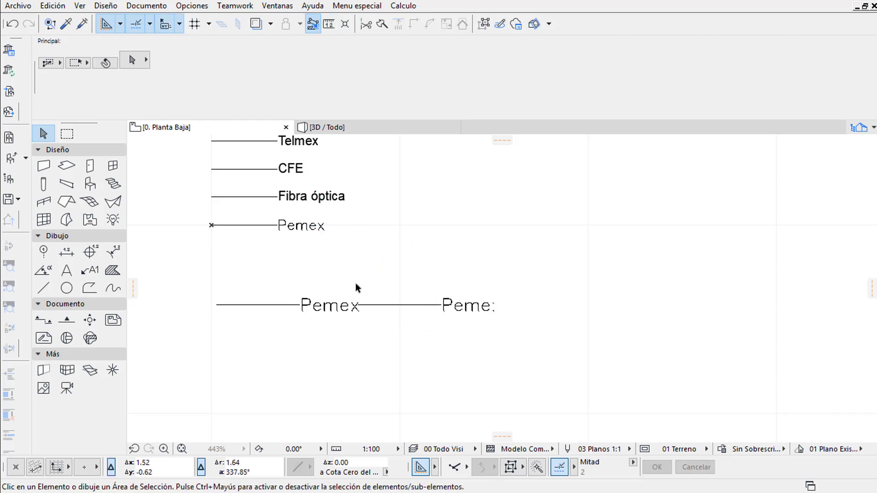
drag(460, 280, 218, 328)
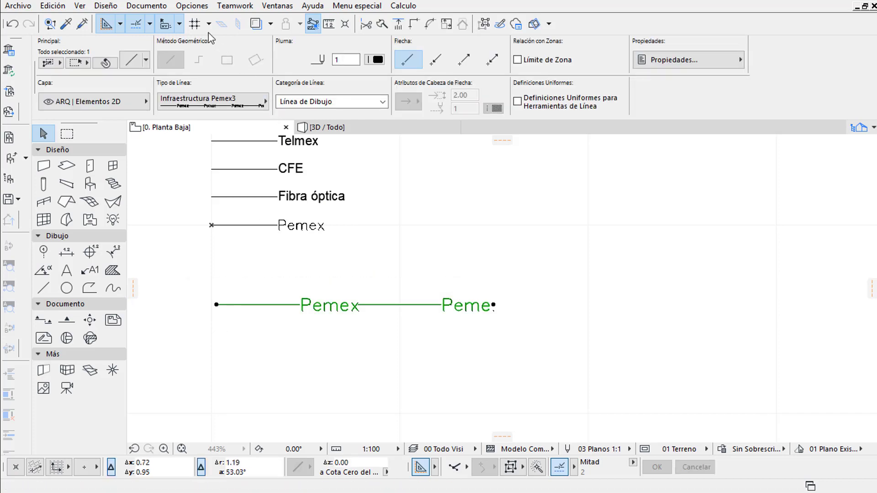
click(191, 6)
mouse_move(231, 23)
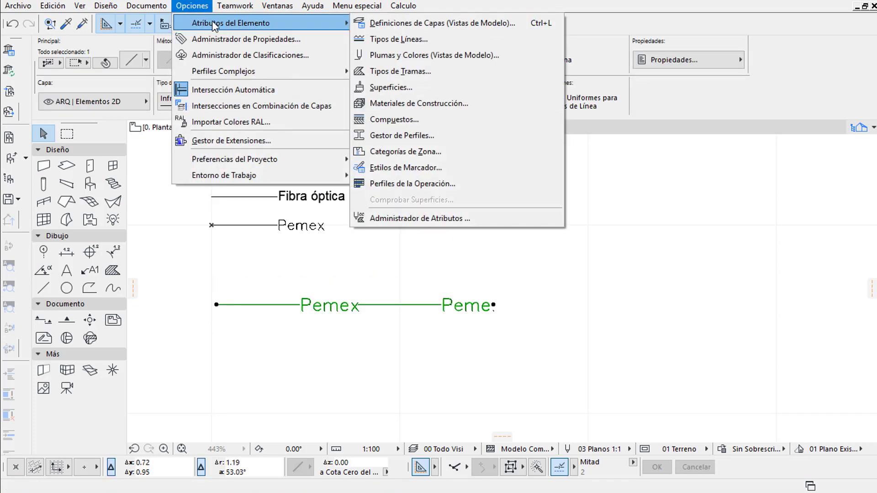
Step: Change the Infraestructura Pemex3 dash from 15.00 to 11.90 mm and confirm
click(413, 40)
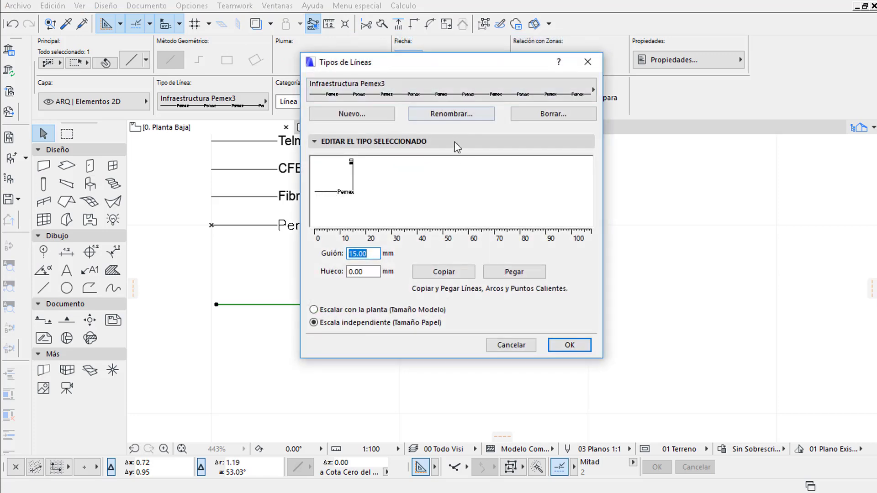
drag(374, 253, 352, 250)
text(11)
key(Tab)
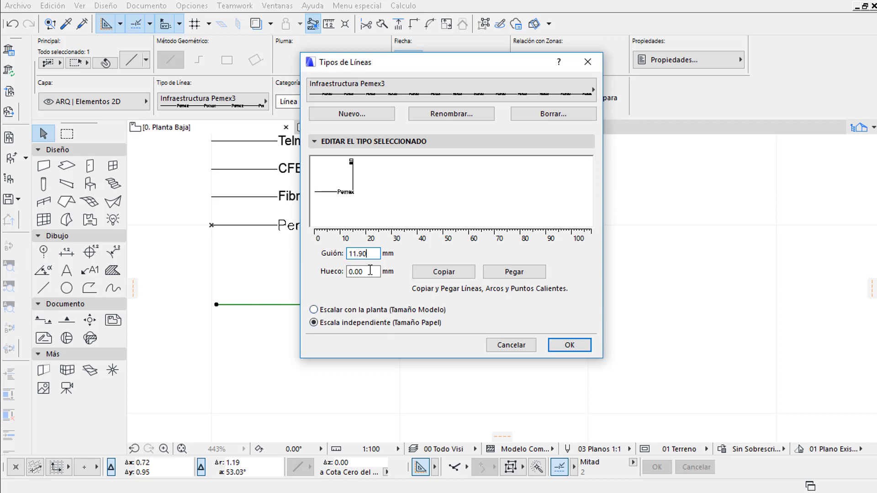
click(569, 345)
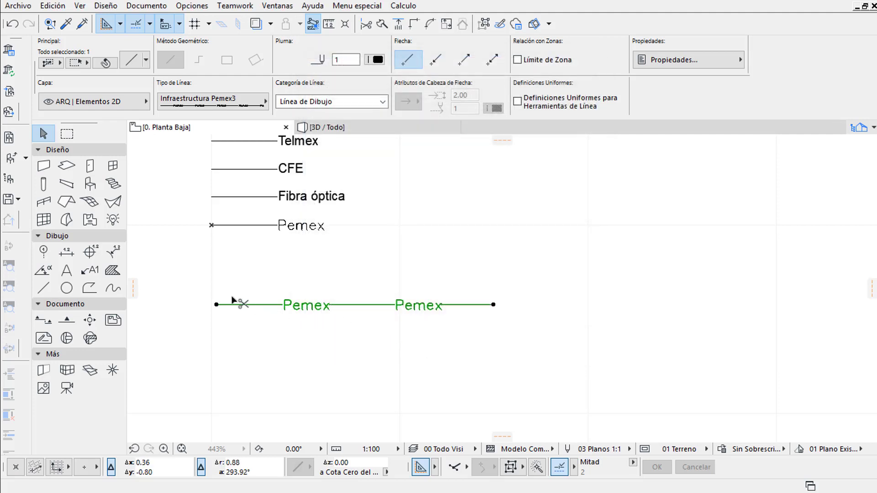
Step: Move the Pemex line onto the legend's Pemex line, then just below the legend
key(ctrl+d)
click(217, 304)
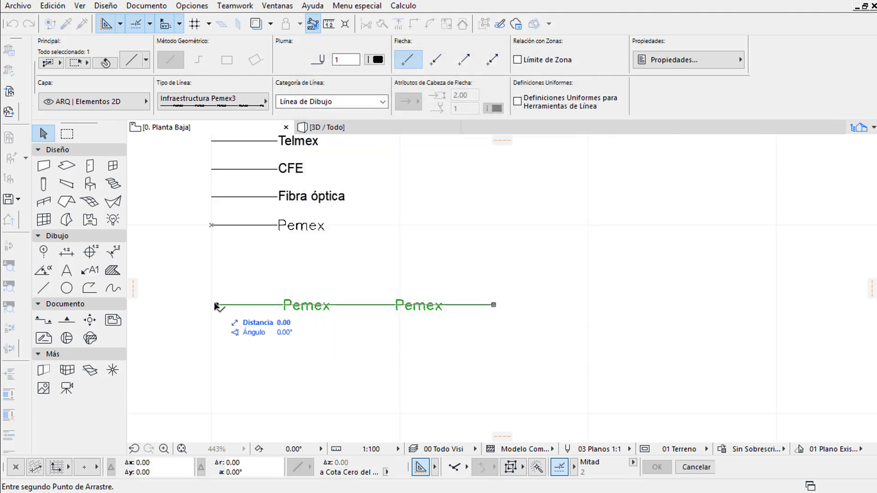
click(212, 226)
scroll(286, 239, up, 2)
scroll(295, 248, up, 1)
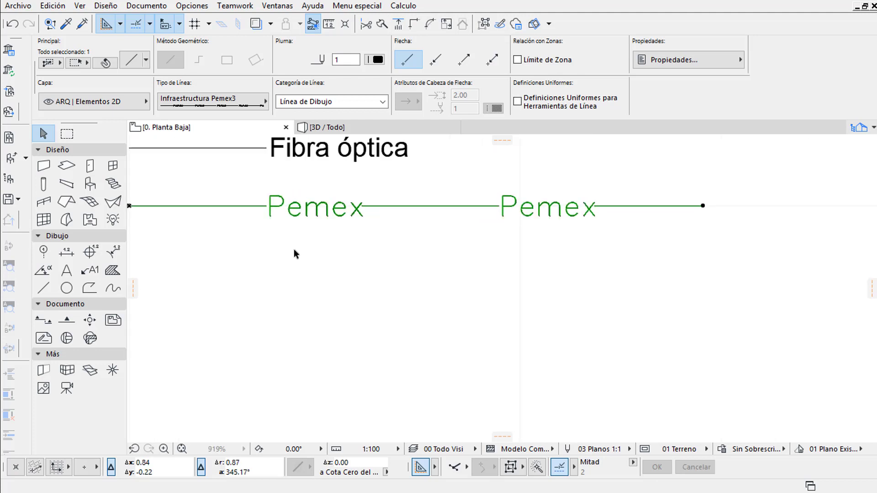
scroll(294, 248, down, 3)
key(ctrl+d)
click(220, 263)
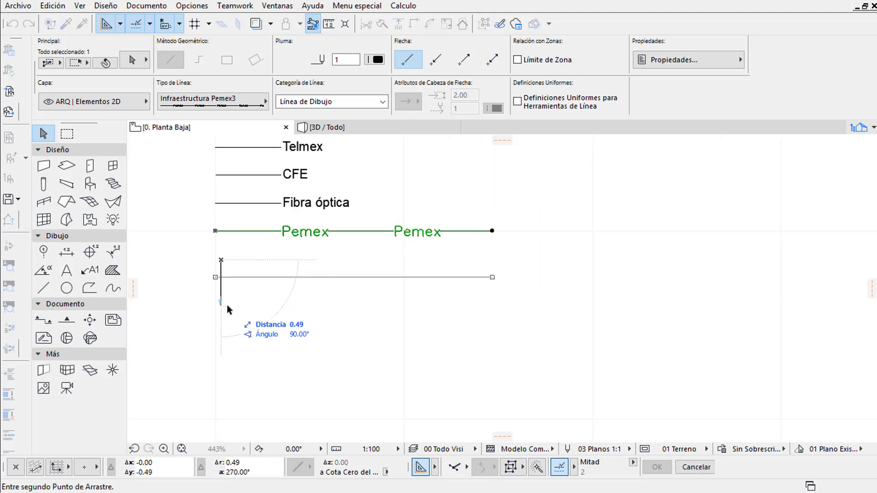
click(226, 305)
scroll(308, 335, down, 2)
Step: Stretch the line's right end so the Pemex label repeats six times
click(436, 296)
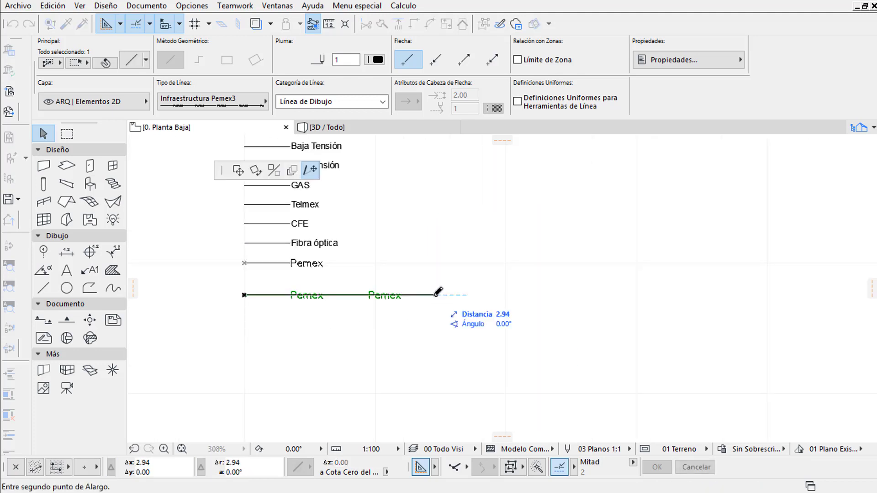
click(766, 296)
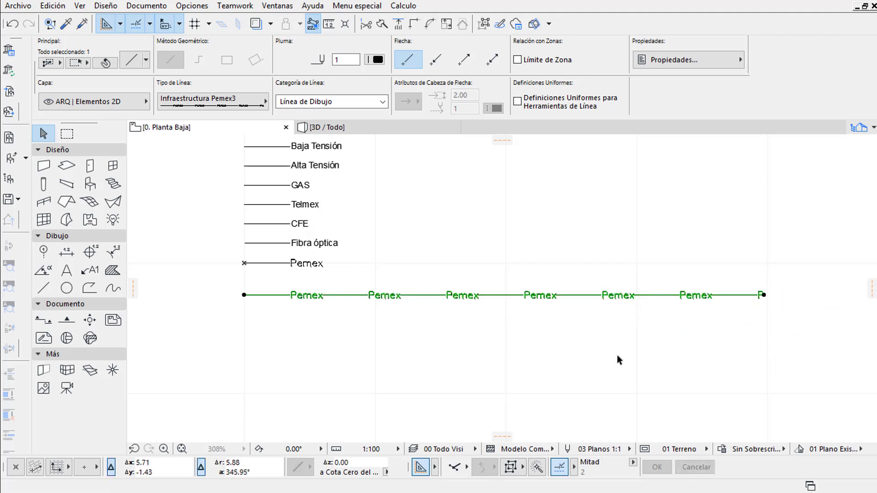
key(Escape)
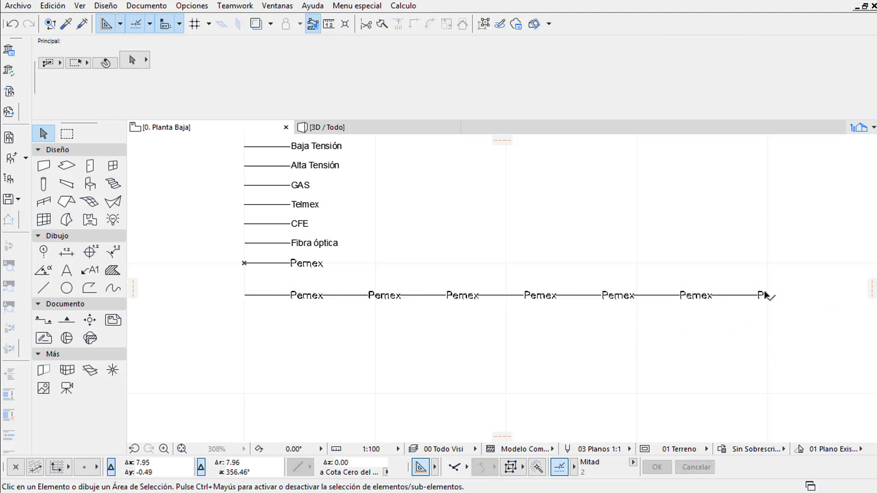
click(764, 295)
click(737, 296)
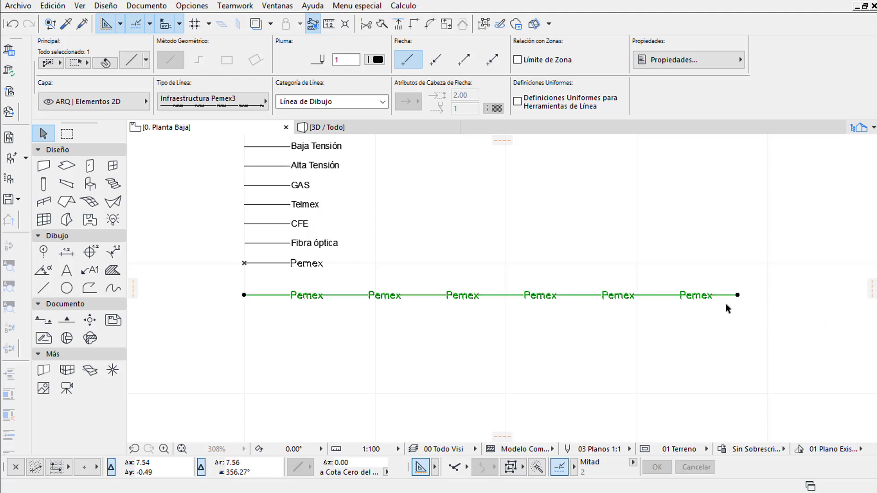
scroll(714, 322, up, 3)
scroll(603, 333, down, 1)
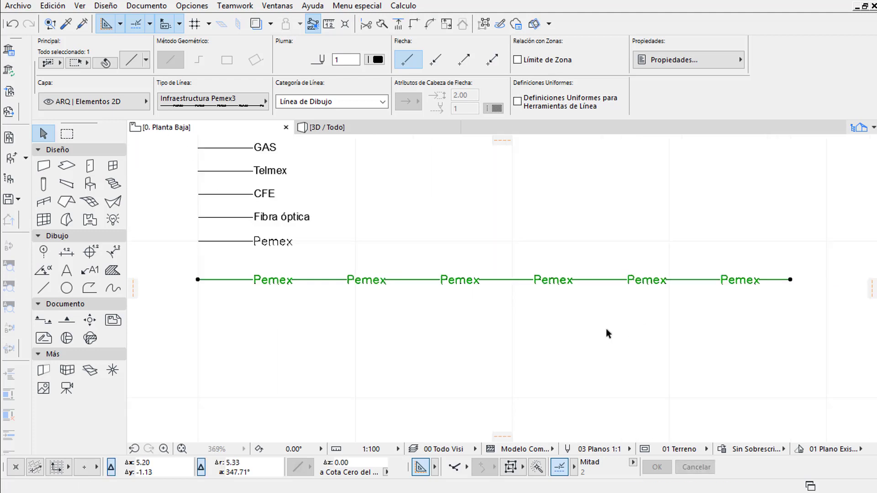
key(Escape)
middle_drag(255, 319, 264, 387)
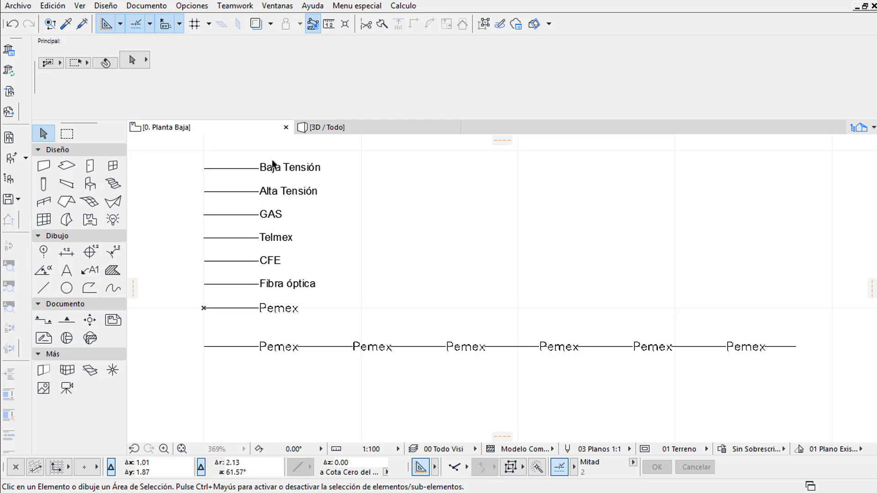
scroll(327, 272, up, 1)
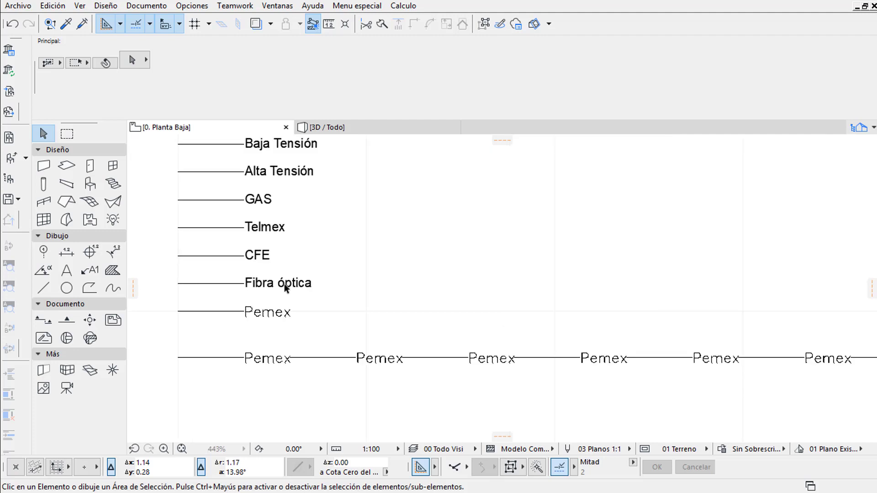
middle_drag(287, 307, 288, 310)
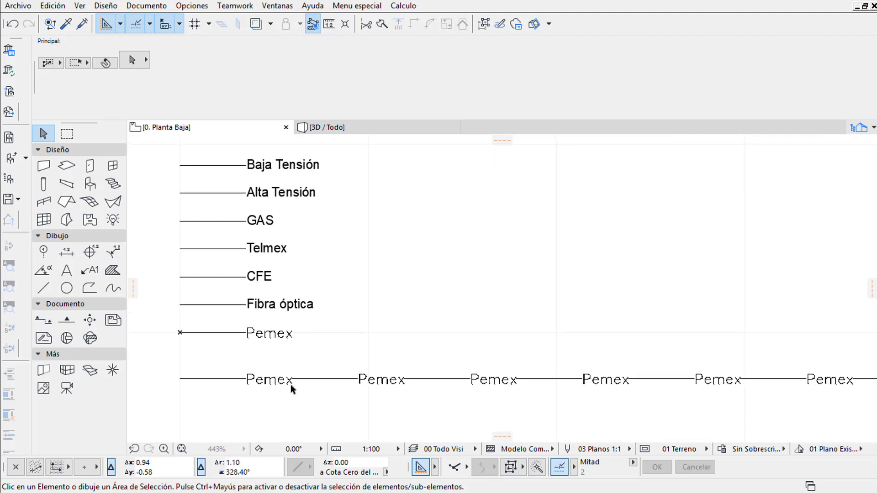
scroll(310, 389, down, 1)
scroll(319, 392, down, 1)
mouse_move(387, 410)
middle_down()
mouse_move(332, 315)
mouse_move(364, 308)
middle_up()
scroll(336, 316, down, 1)
Step: Stretch the Pemex line's right end downward so the line runs diagonally
click(667, 362)
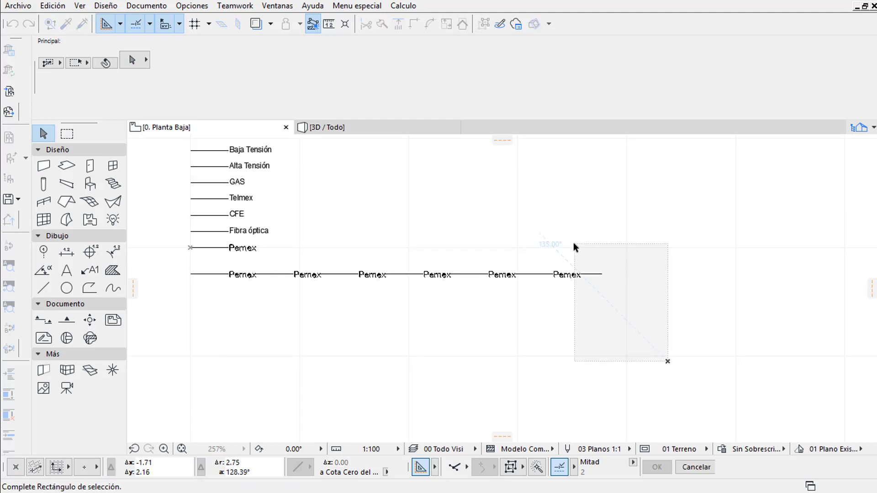
click(574, 244)
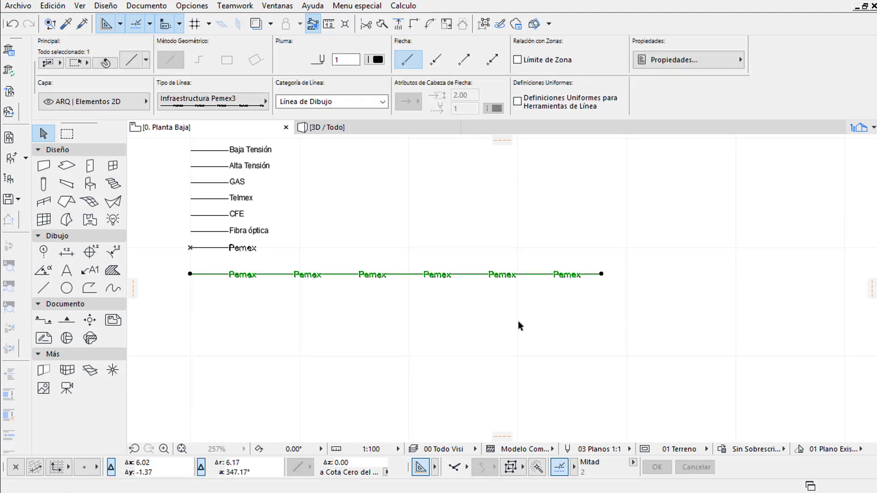
click(601, 274)
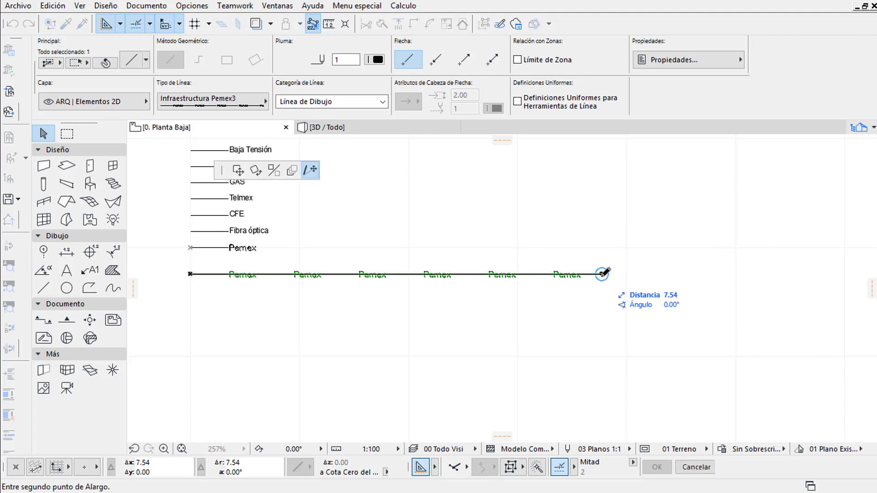
click(646, 370)
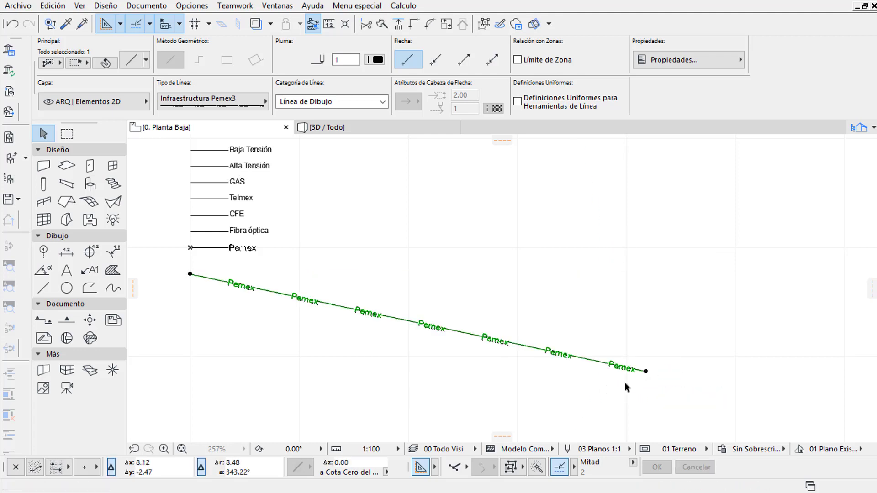
key(Escape)
Step: Delete the angled test line and marquee-select the legend lines and labels
drag(659, 393, 635, 362)
click(347, 346)
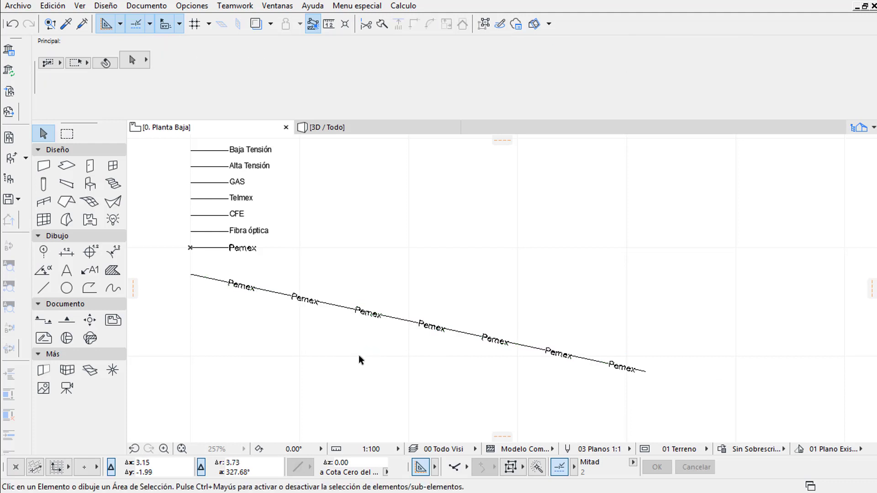
drag(359, 354, 180, 267)
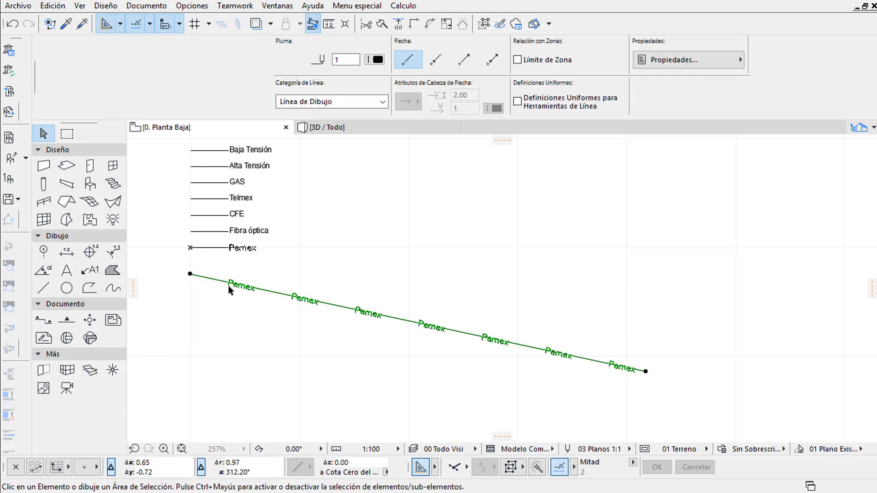
key(Delete)
mouse_move(270, 281)
mouse_down()
mouse_move(209, 146)
mouse_move(212, 155)
mouse_up()
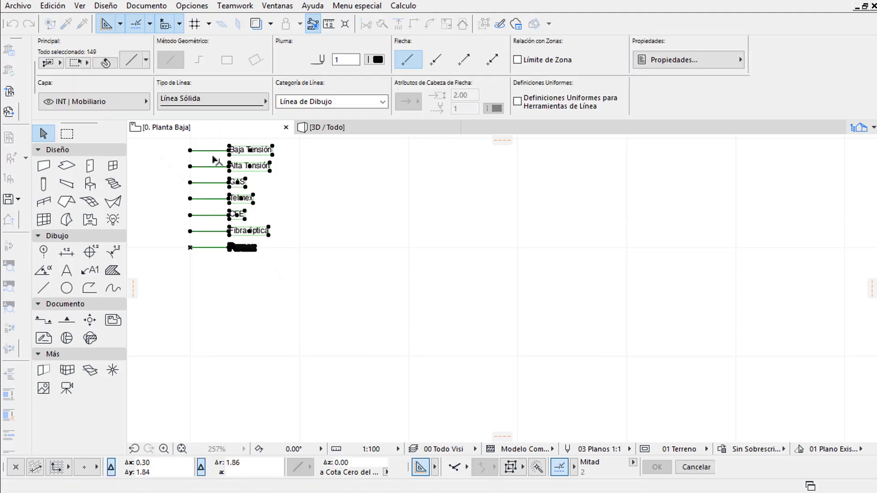
Step: Move the selected legend higher up on the plan
middle_drag(211, 155, 225, 231)
key(ctrl+d)
click(335, 397)
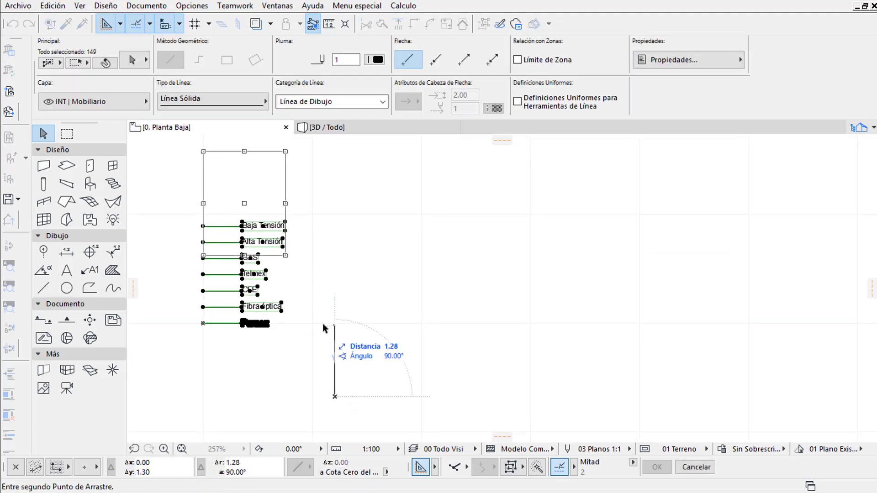
click(322, 315)
click(312, 328)
scroll(311, 328, up, 1)
scroll(289, 295, up, 1)
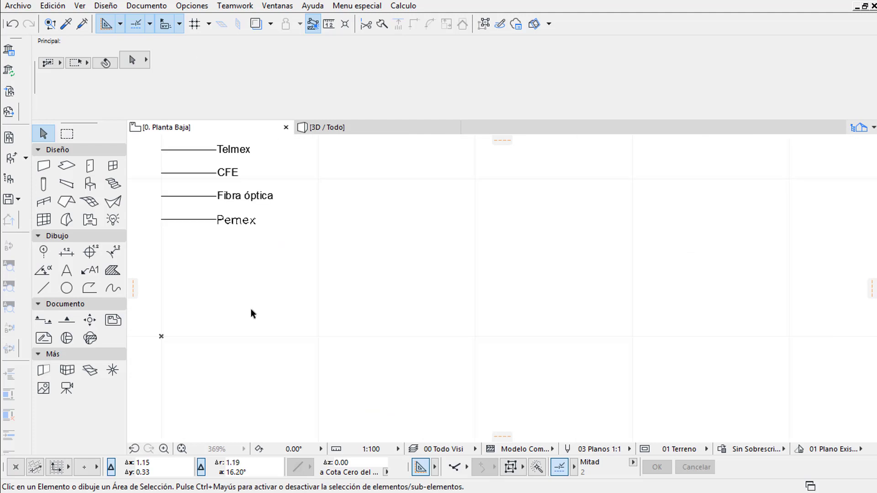
mouse_move(251, 309)
middle_down()
mouse_move(327, 314)
mouse_move(259, 312)
middle_up()
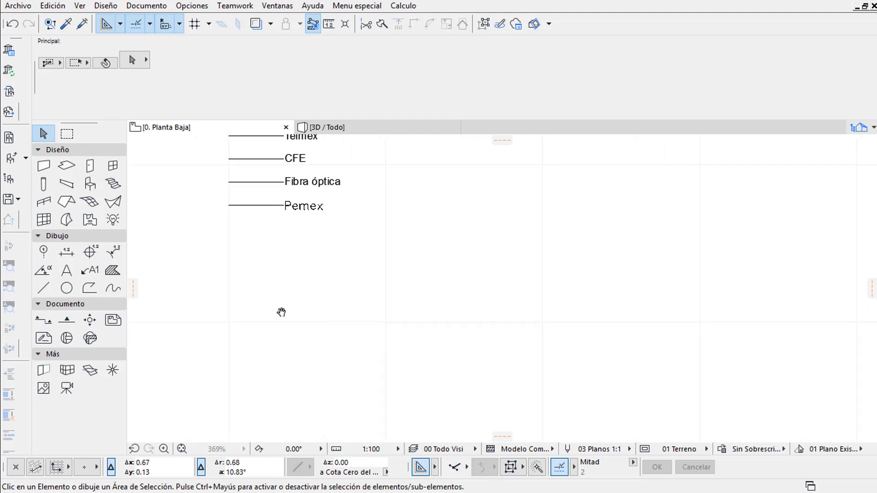
Step: Draw a 0.10-long vertical tick line
click(43, 288)
click(208, 319)
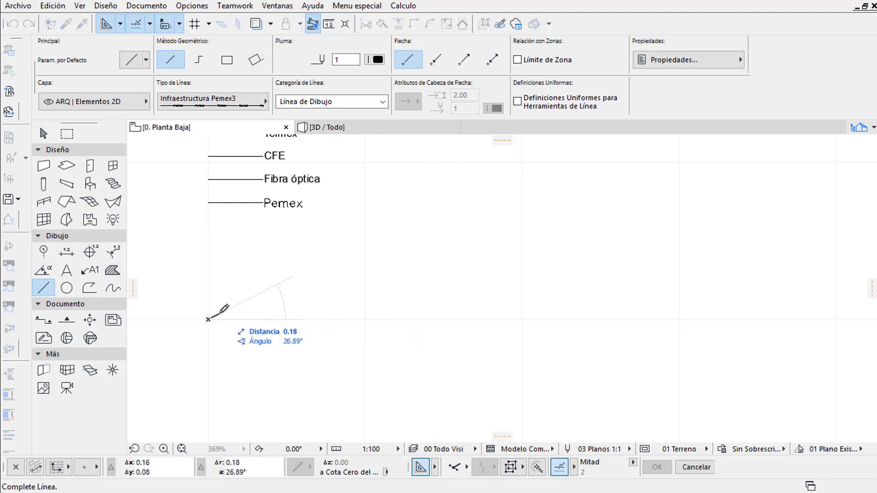
scroll(220, 313, up, 3)
text(.)
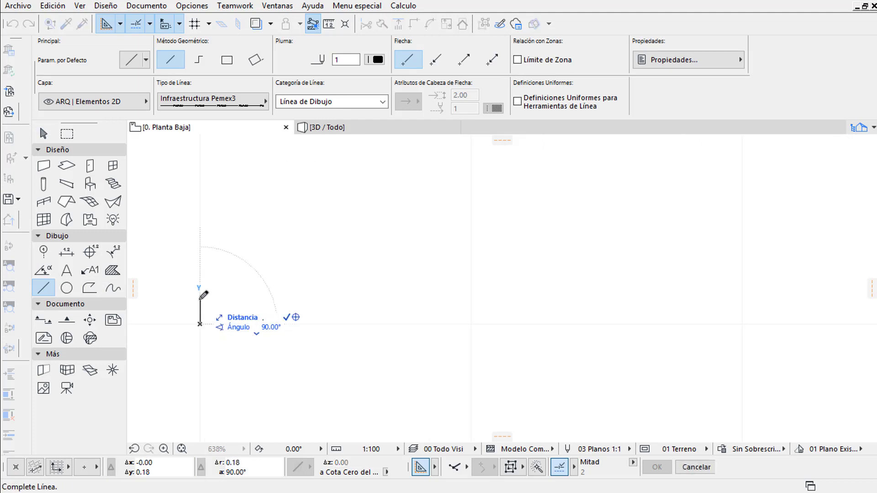
text(10)
key(Return)
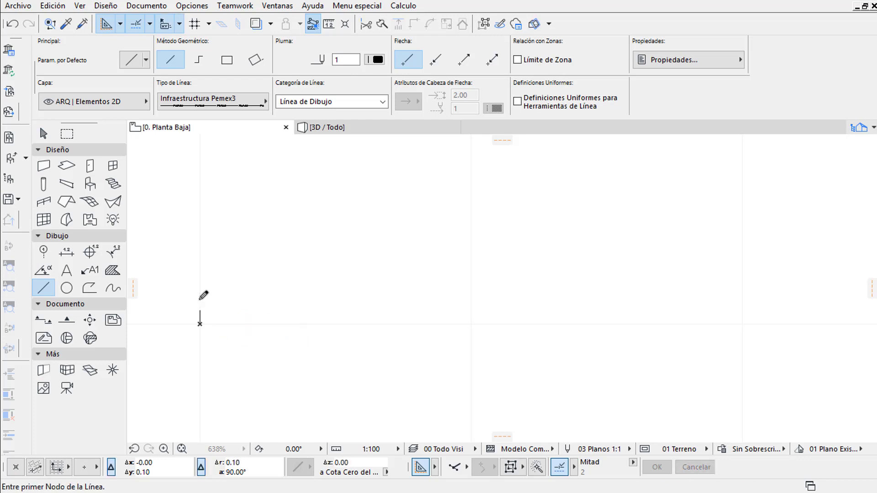
Step: Copy the tick 0.10 to the right and stretch the copy to 0.20 tall
click(43, 134)
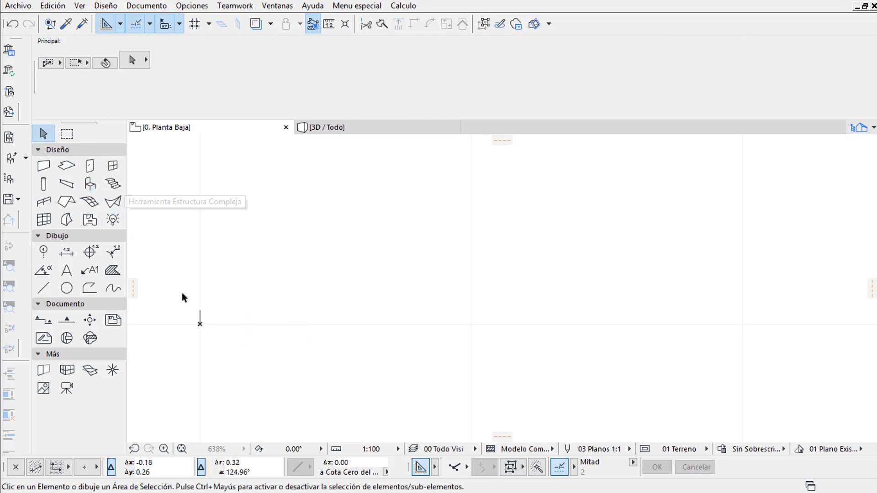
click(200, 315)
key(ctrl+shift+d)
click(202, 350)
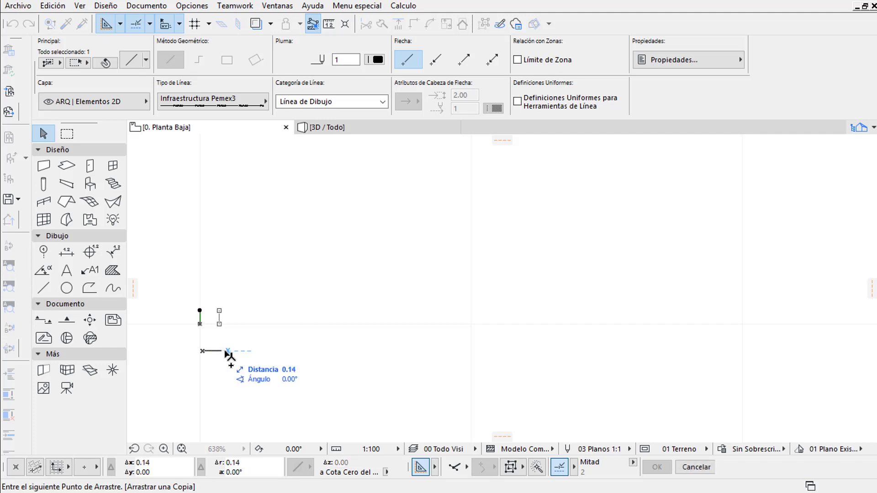
text(.10)
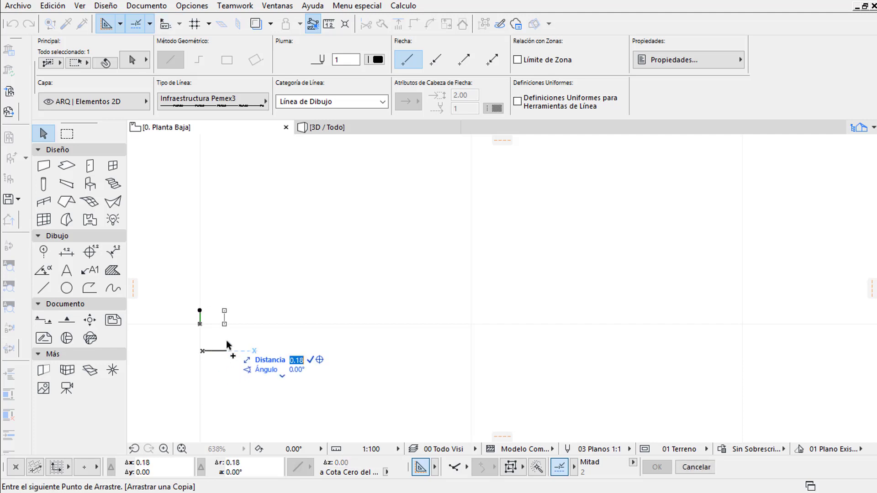
key(Return)
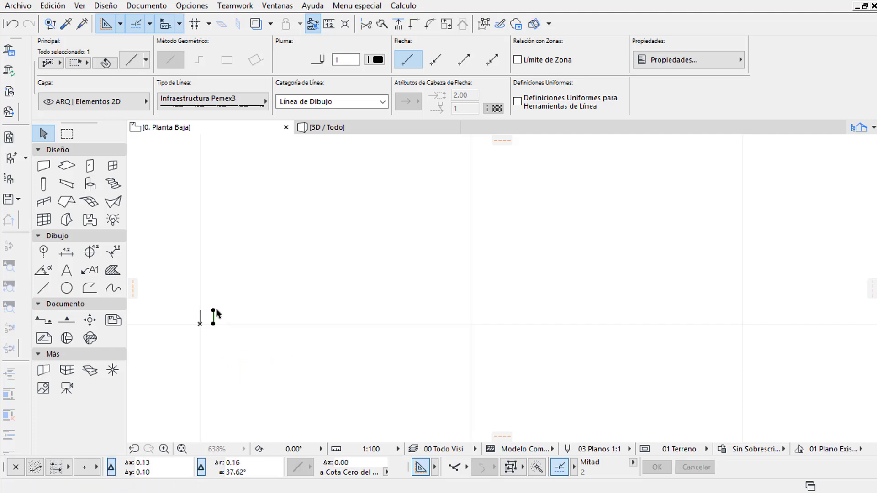
click(214, 310)
text(.20)
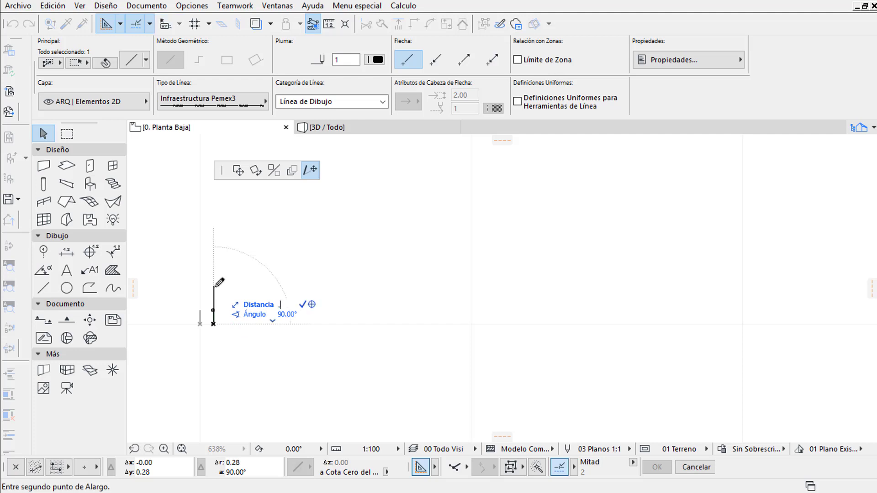
key(Return)
click(281, 378)
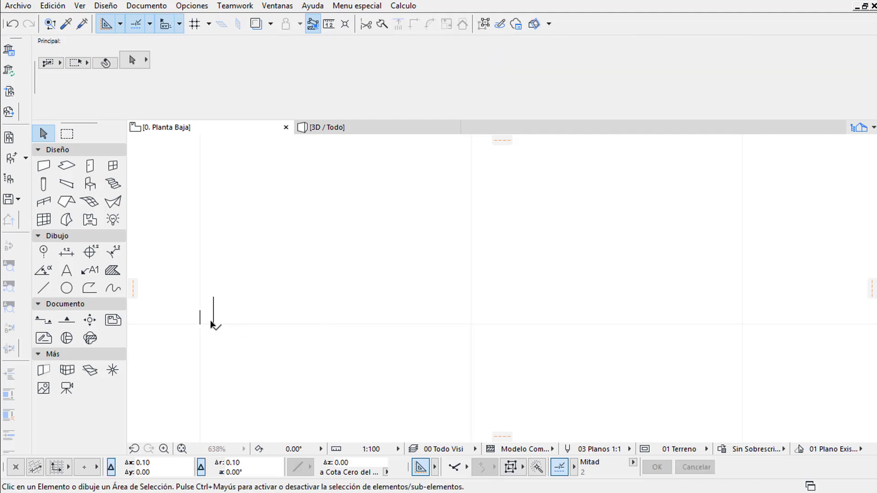
Step: Copy the short and tall tick pair 0.10 to the right, then select all four ticks
click(195, 326)
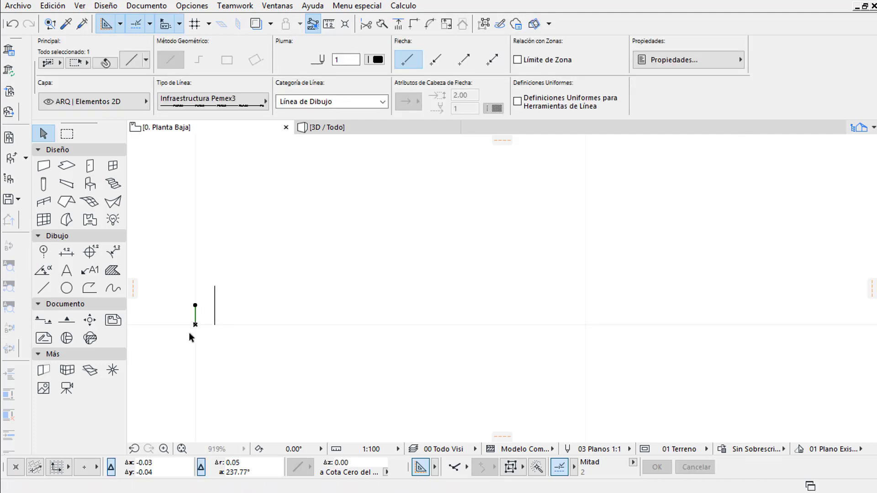
drag(221, 339, 190, 316)
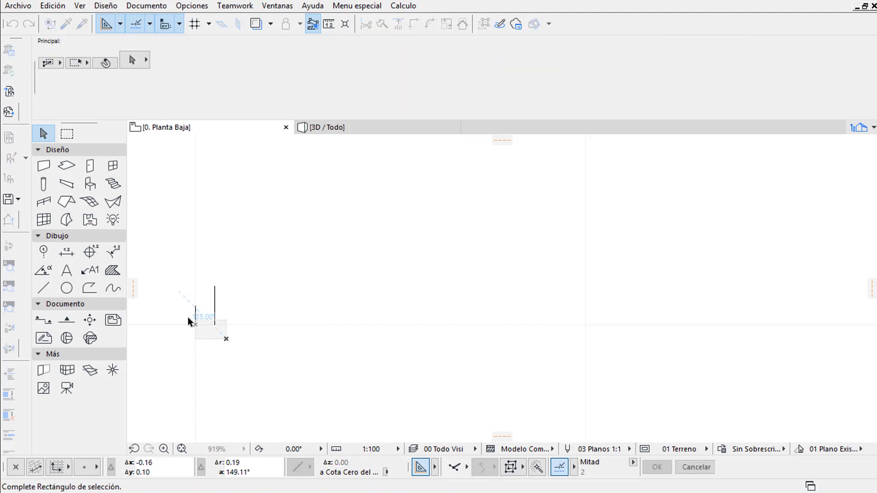
key(ctrl+shift+d)
click(195, 325)
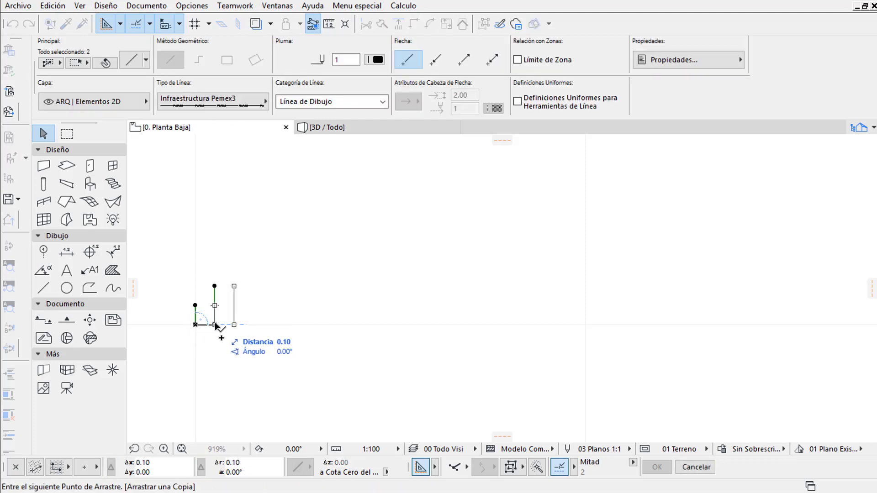
click(215, 325)
key(ctrl+shift+d)
click(215, 345)
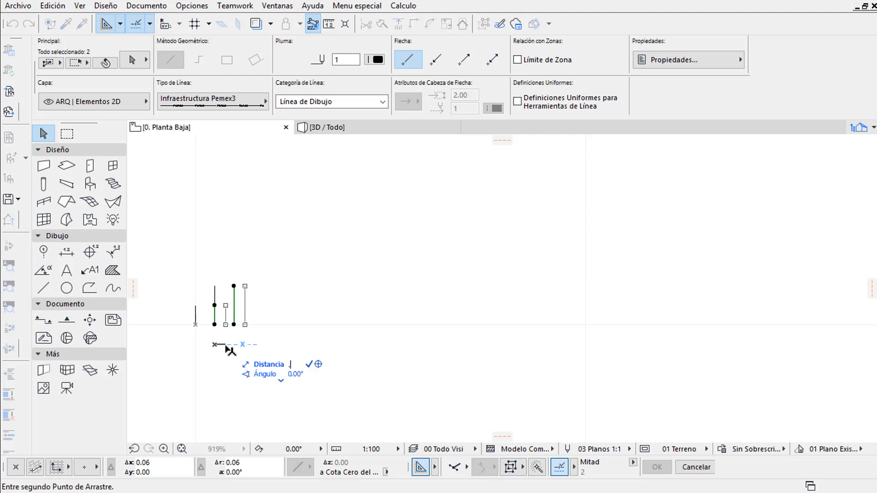
text(.1)
key(Return)
click(243, 342)
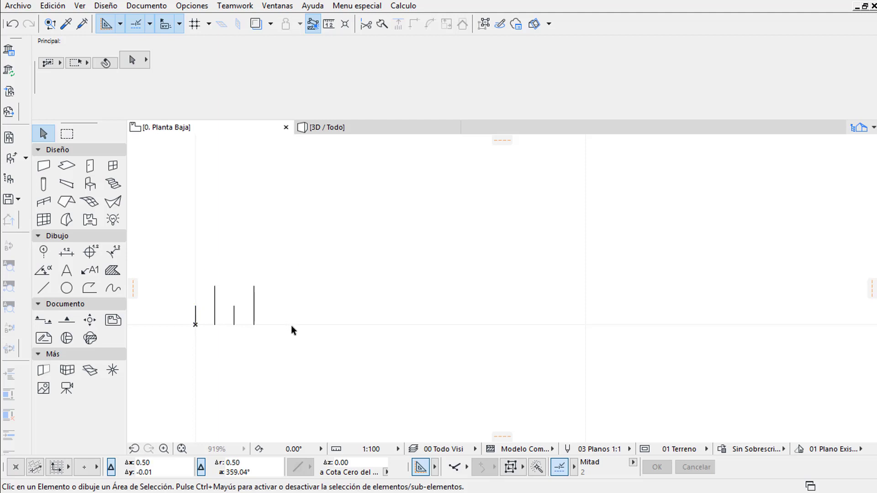
middle_drag(255, 339, 307, 326)
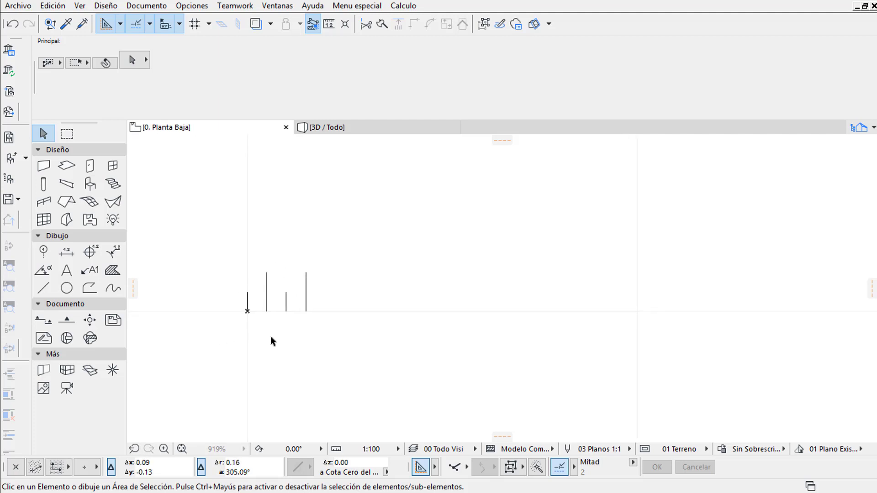
drag(343, 338, 245, 274)
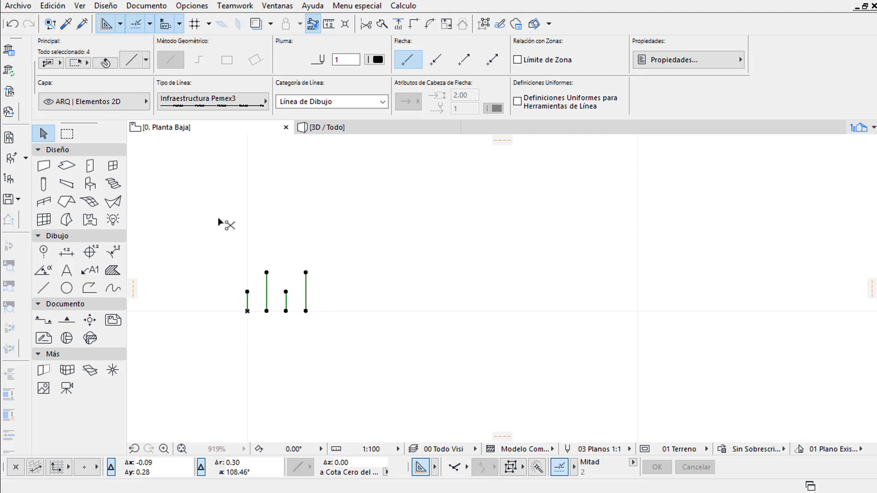
Step: Create a new symbol line type named 'Linea de Nivel' in the Line Types editor
click(187, 9)
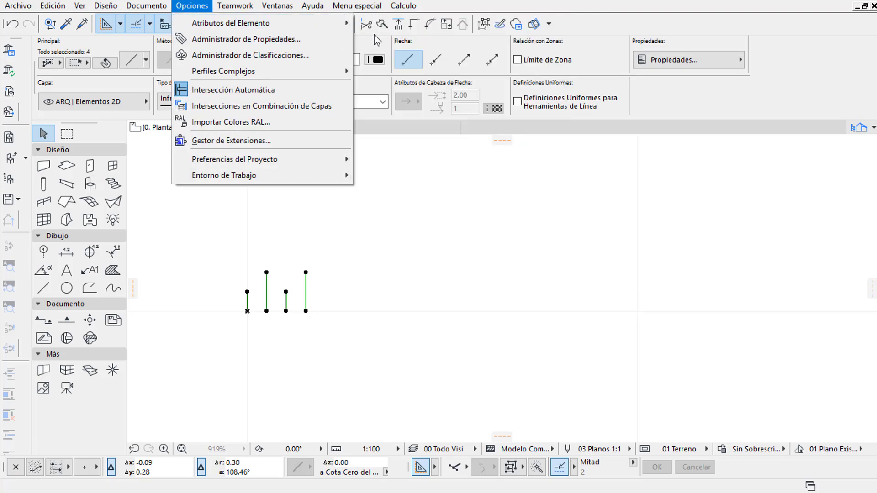
mouse_move(260, 23)
click(438, 71)
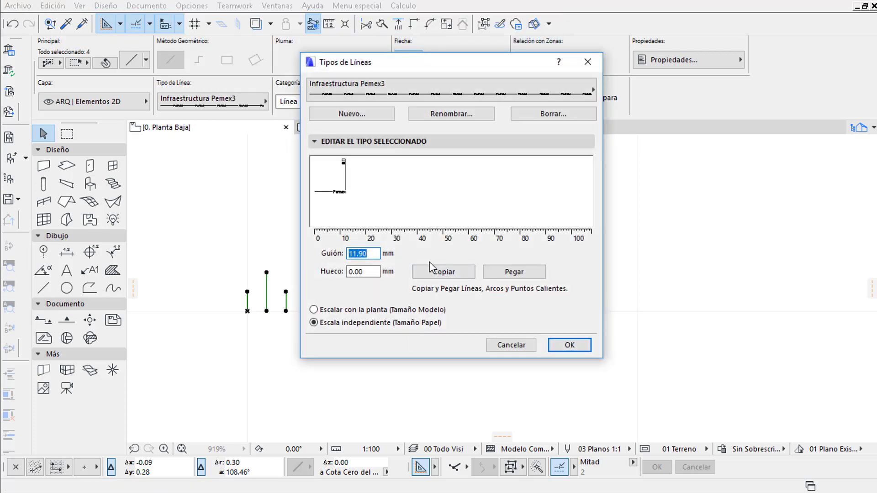
click(381, 118)
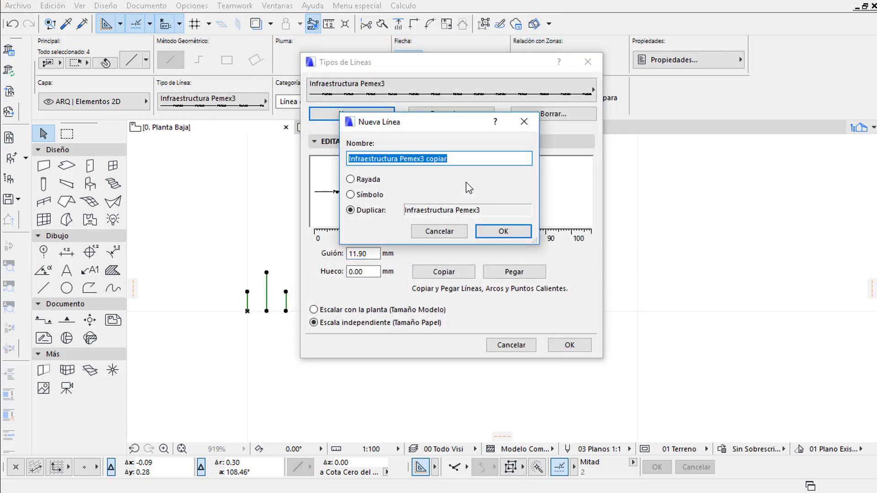
click(372, 195)
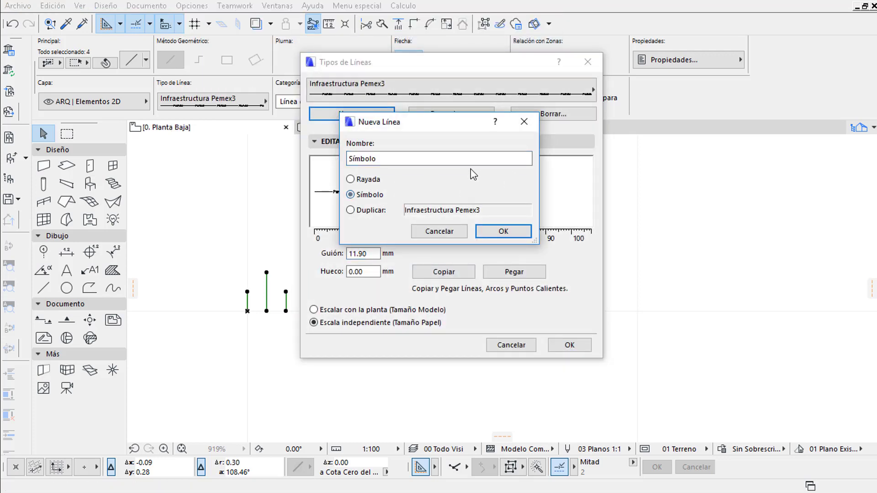
drag(424, 157, 323, 151)
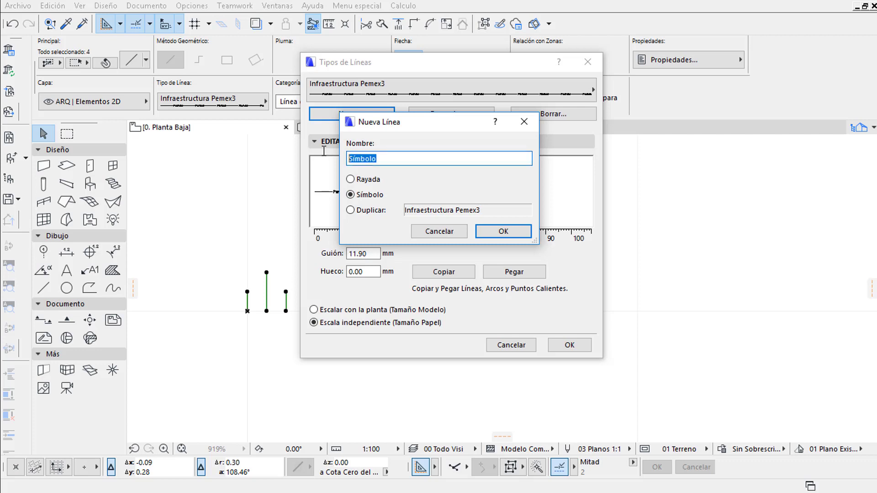
text(Linea de Nivel)
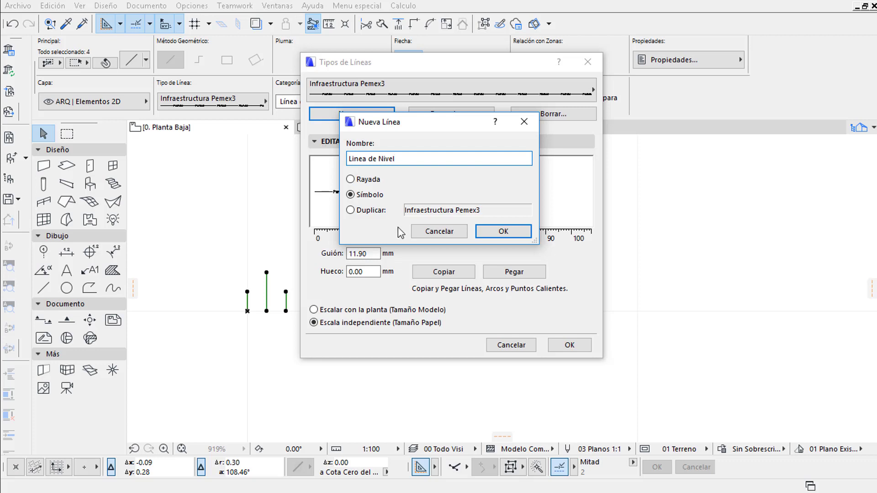
click(503, 231)
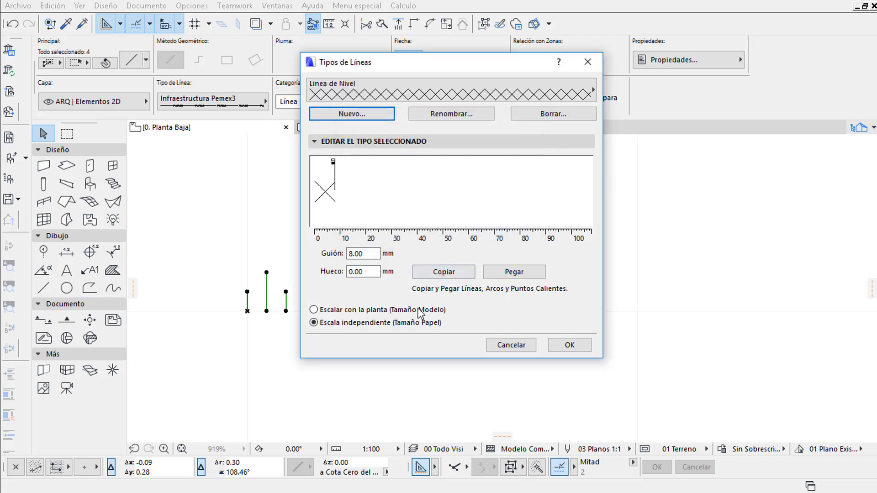
Step: Paste the four ticks as its pattern with a 6.00 mm dash and 1.75 mm gap
click(508, 274)
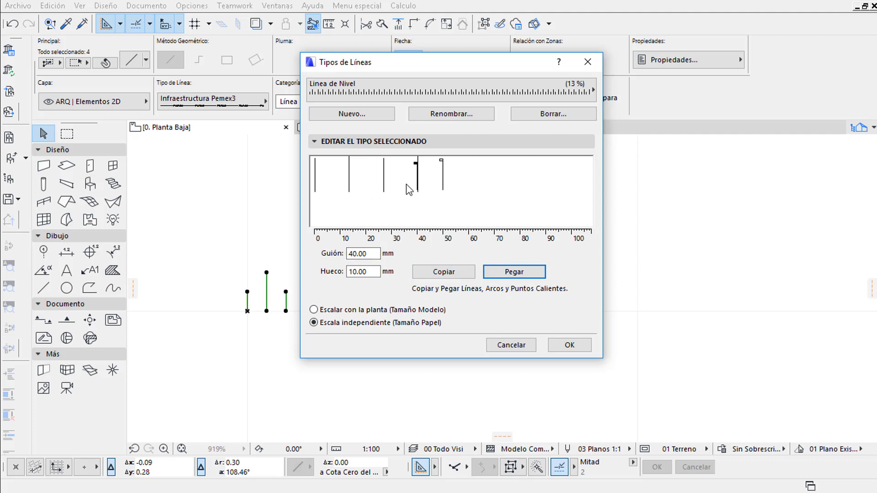
click(416, 162)
drag(415, 165, 327, 169)
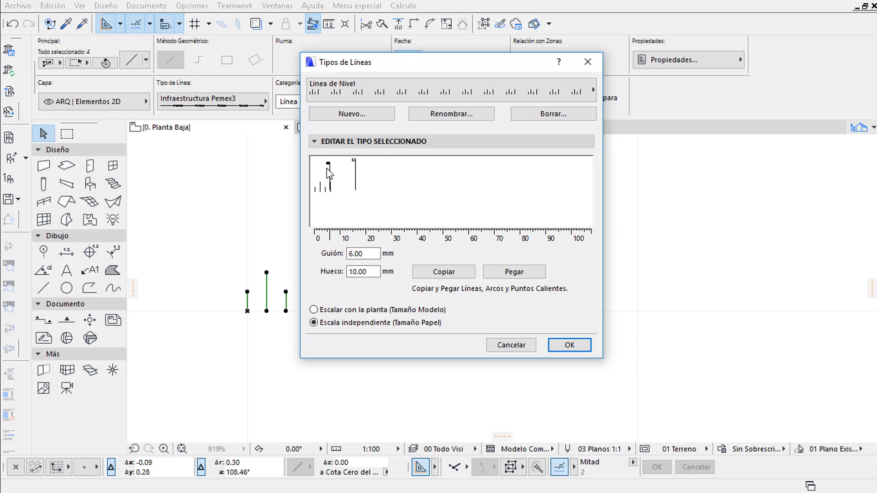
drag(355, 162, 333, 162)
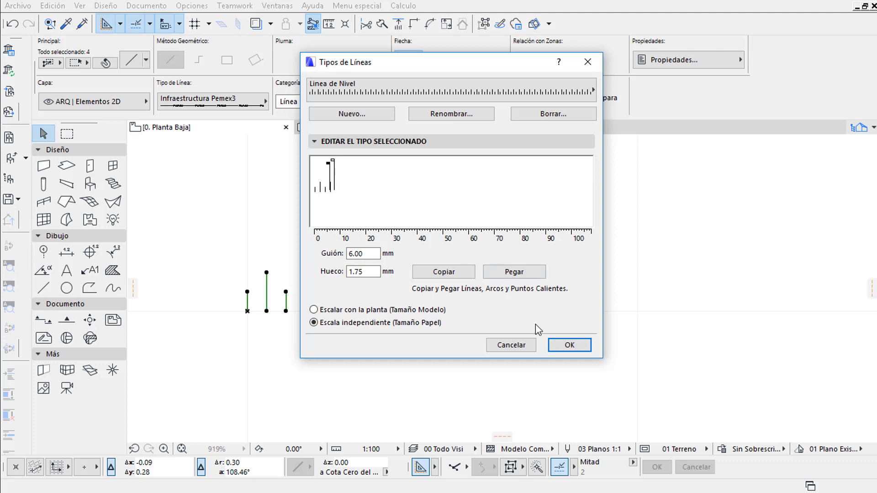
click(566, 345)
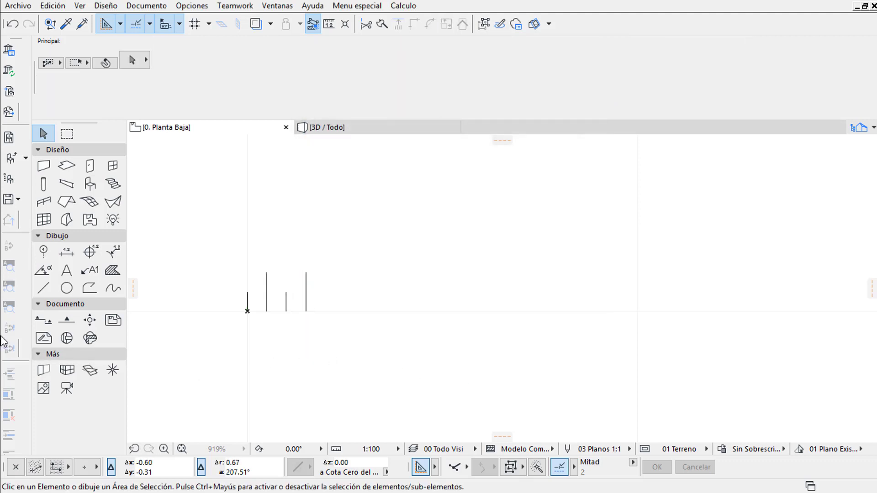
Step: Draw a horizontal line below the legend using the Línea de Nivel line type
click(43, 288)
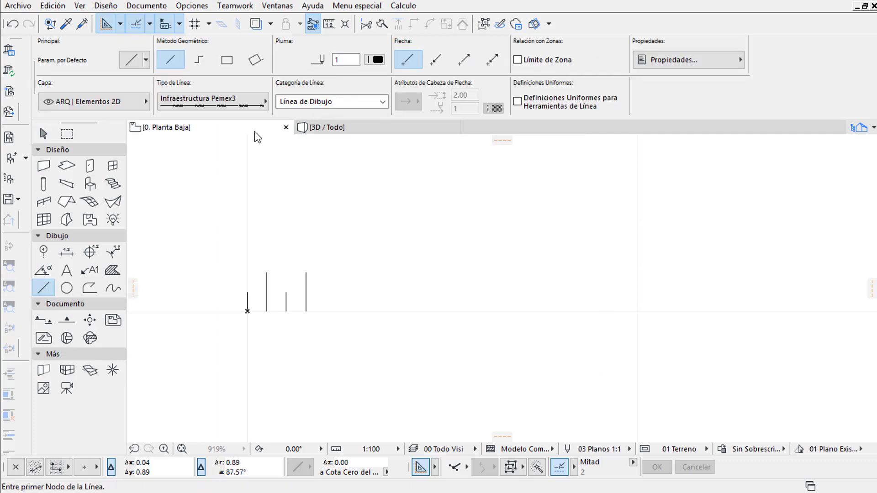
click(249, 101)
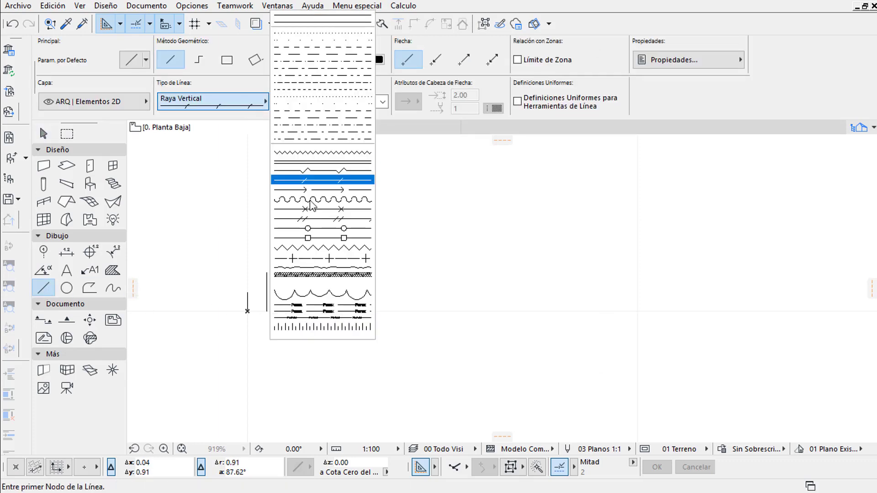
click(339, 329)
scroll(321, 324, down, 2)
middle_drag(378, 256, 331, 301)
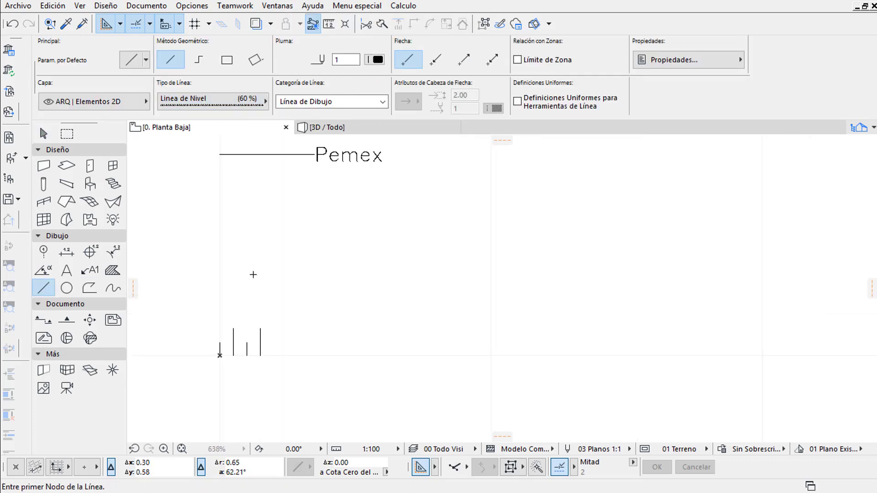
click(228, 265)
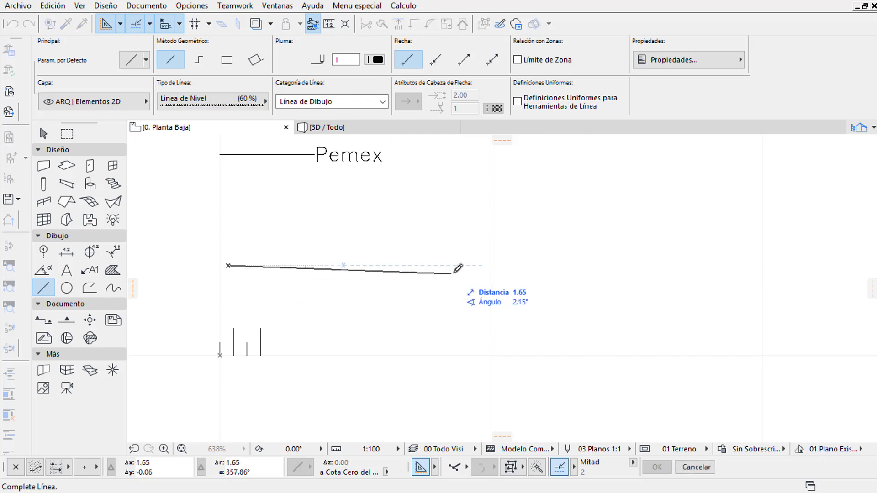
click(466, 265)
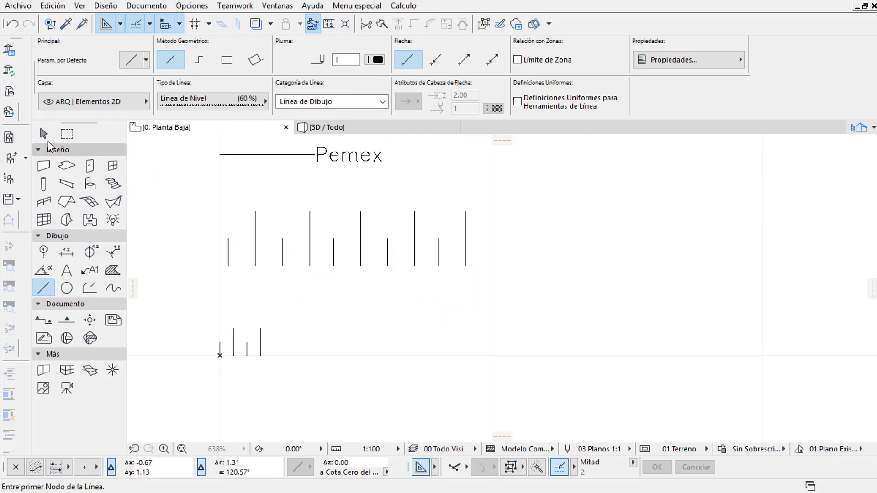
Step: Select the new tick-mark line and stretch its right end further right
click(44, 135)
click(487, 290)
click(201, 218)
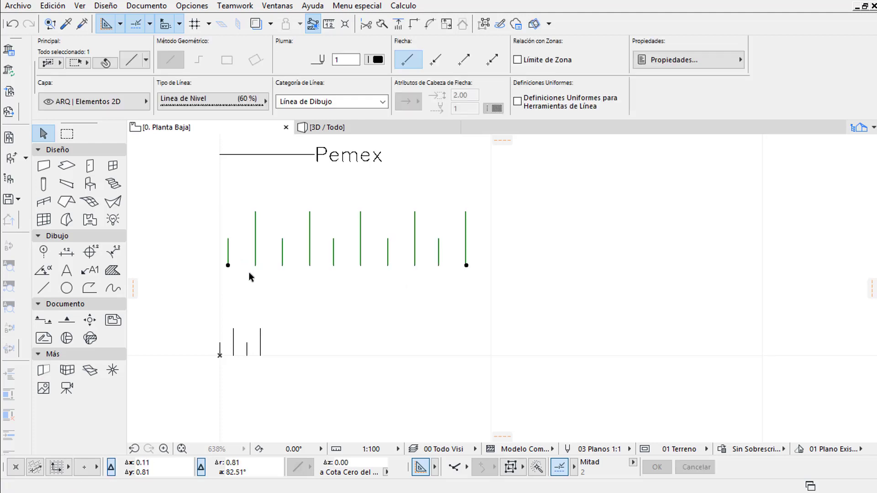
click(466, 266)
click(658, 264)
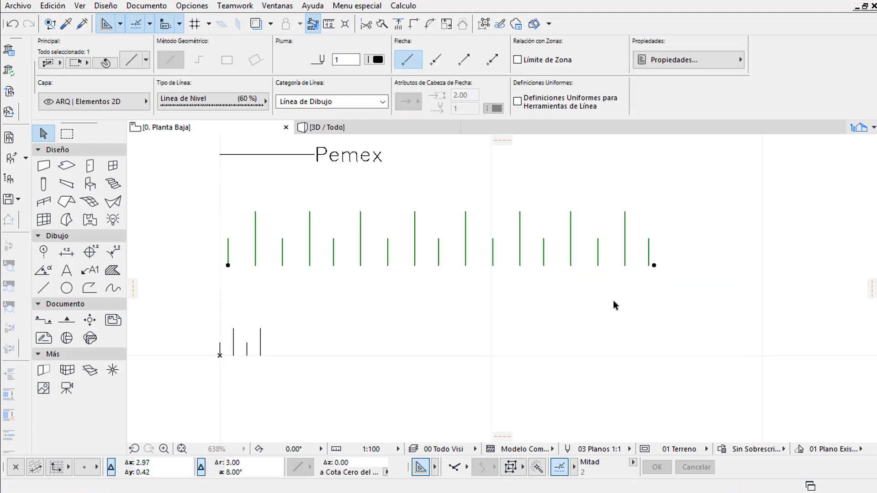
scroll(596, 299, down, 3)
middle_drag(596, 300, 529, 308)
Step: Reselect the line and stretch its right end to a point even farther right
scroll(529, 308, up, 1)
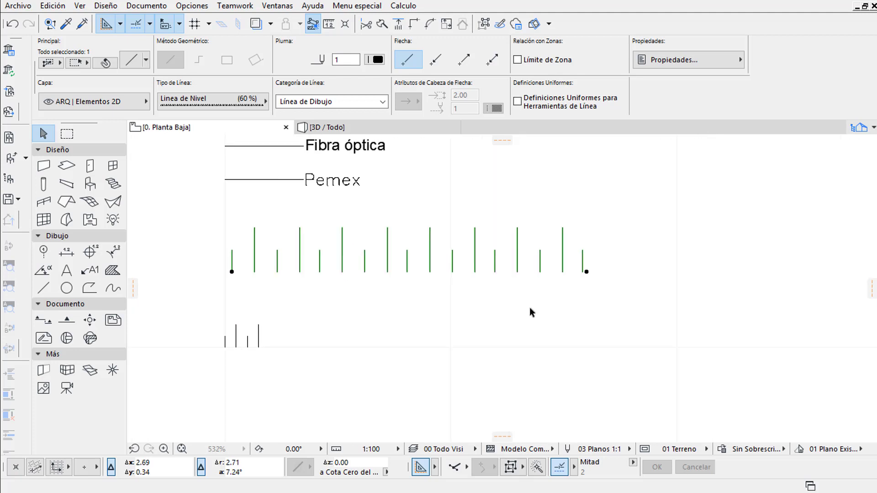
click(370, 289)
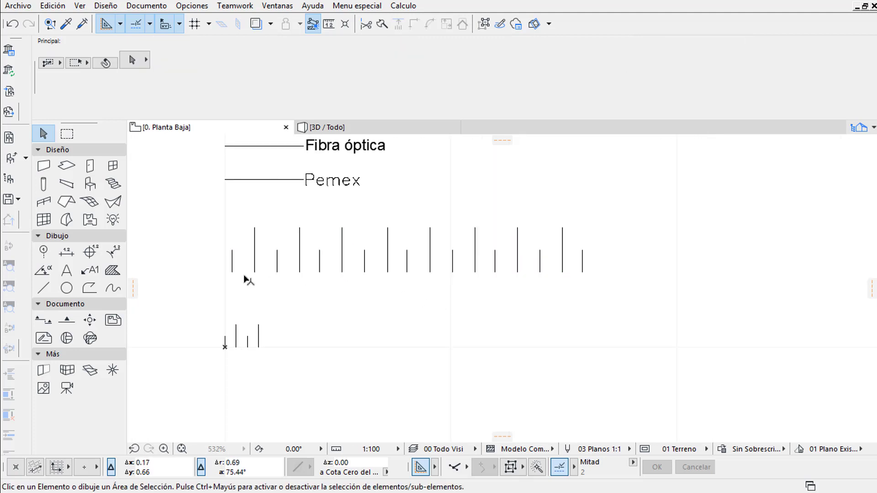
click(243, 275)
click(394, 285)
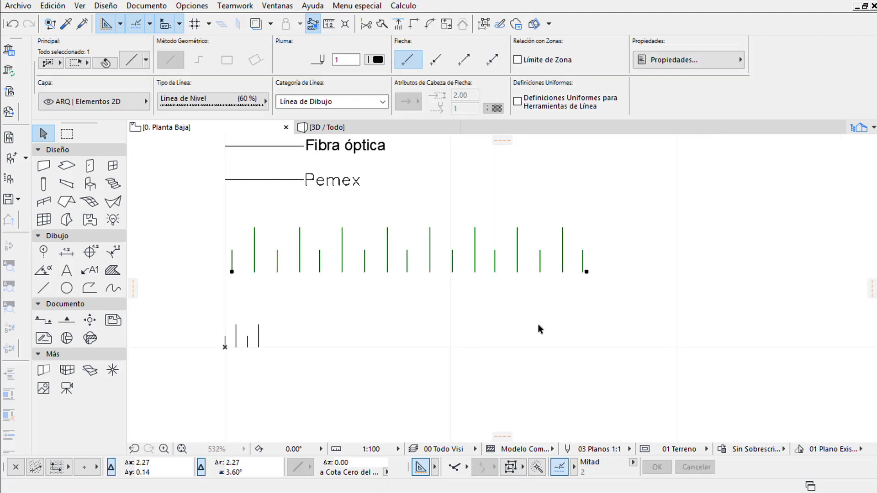
click(586, 272)
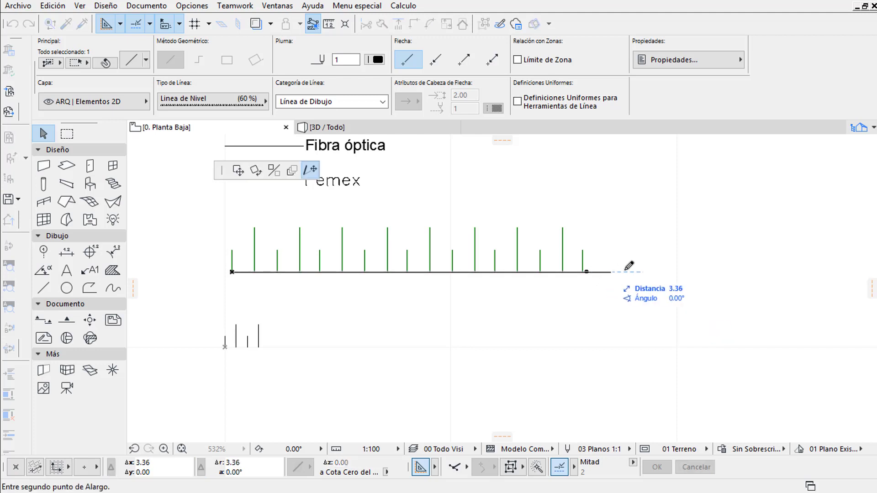
click(703, 271)
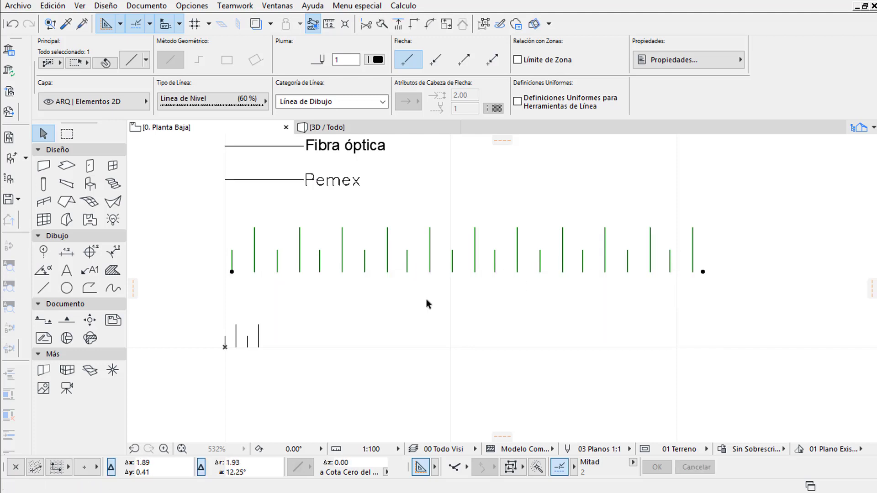
Step: Review the Line Types settings without changes, then clear the line selection
click(192, 6)
mouse_move(231, 23)
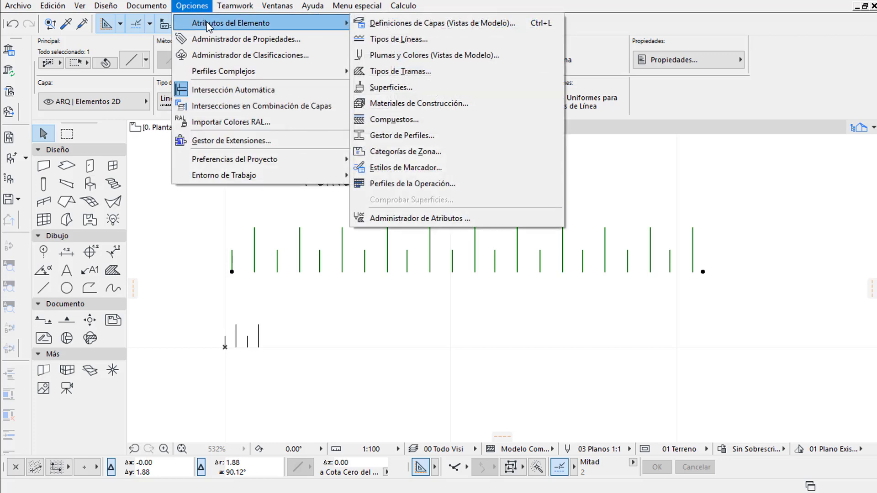
click(389, 39)
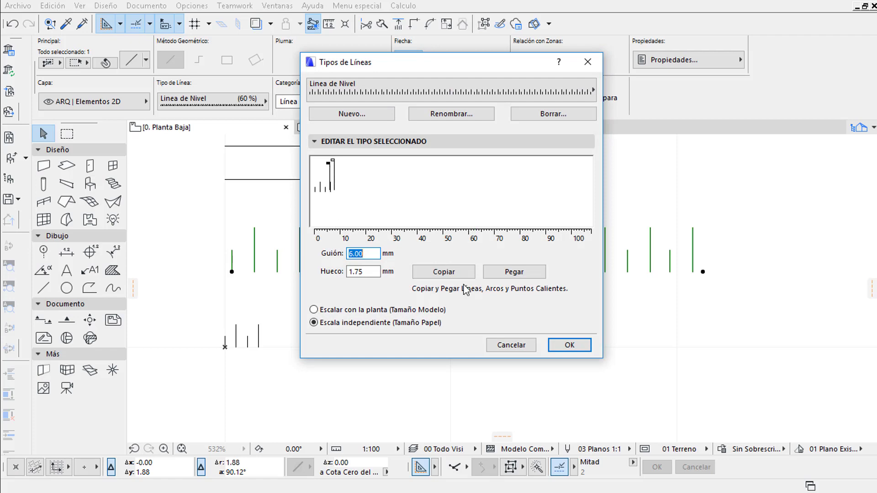
click(517, 346)
click(340, 363)
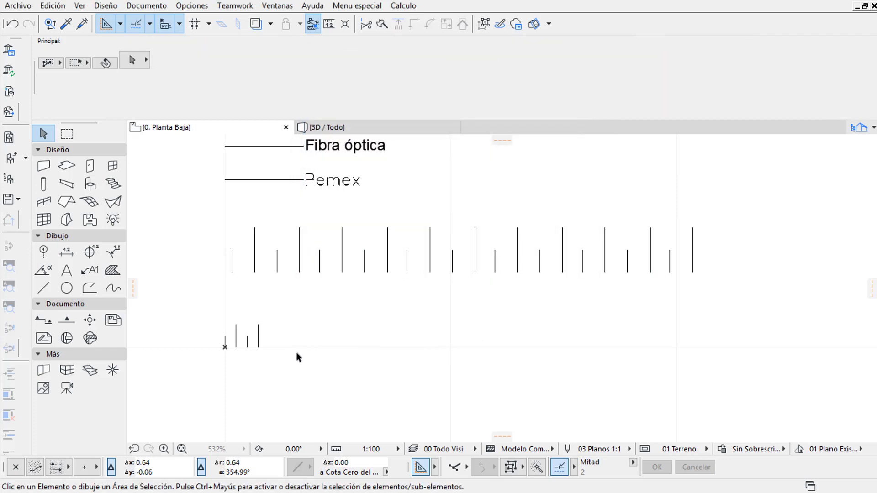
scroll(218, 371, up, 1)
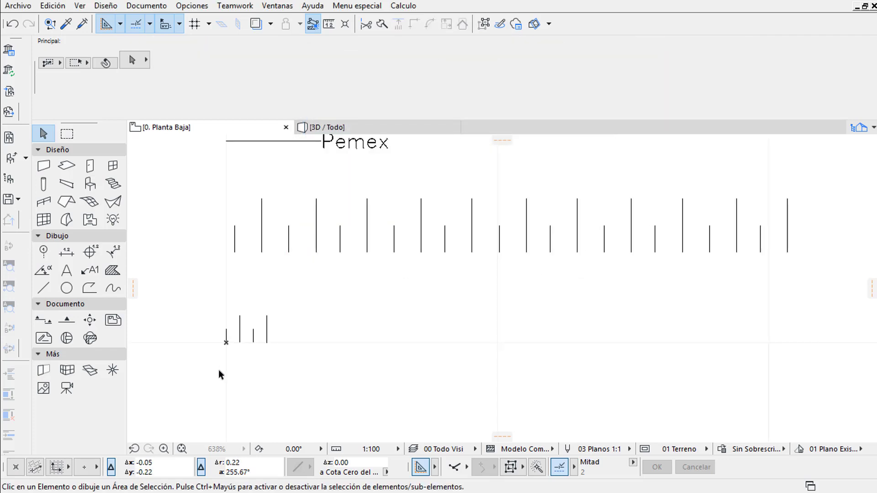
Step: Measure the tick spacing, then reselect the tick-mark line and bring up the Options menu
key(m)
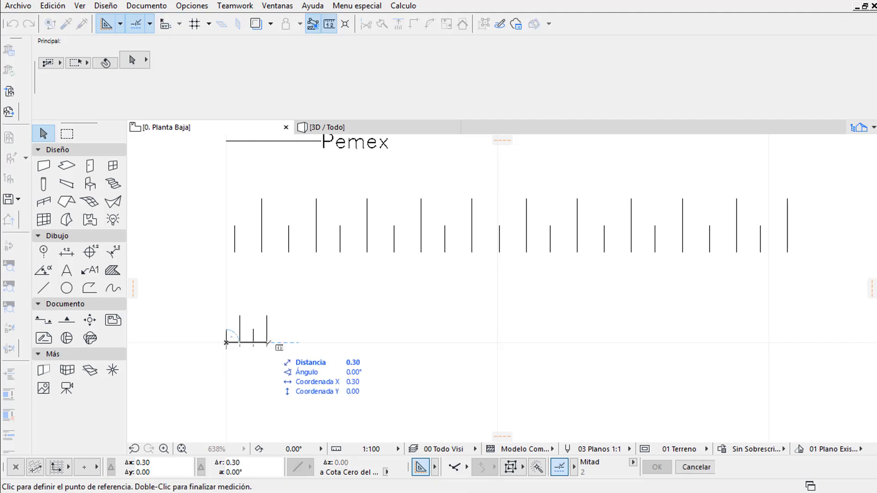
key(Escape)
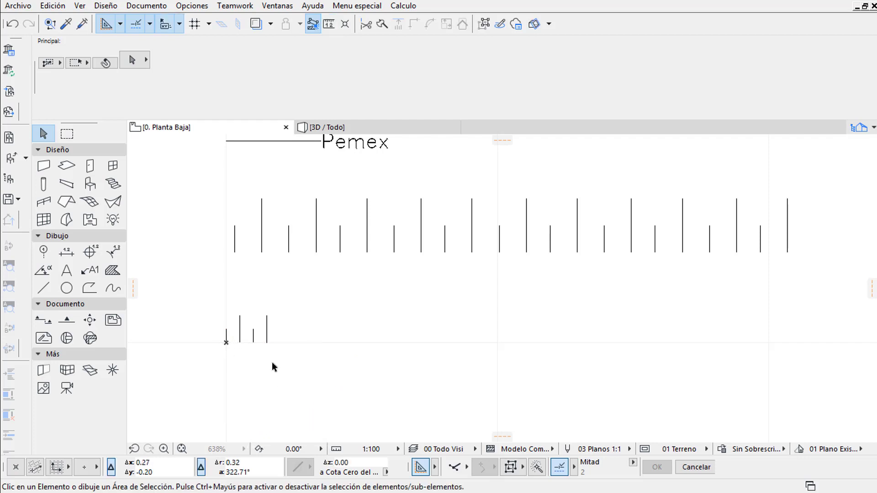
drag(807, 282, 709, 243)
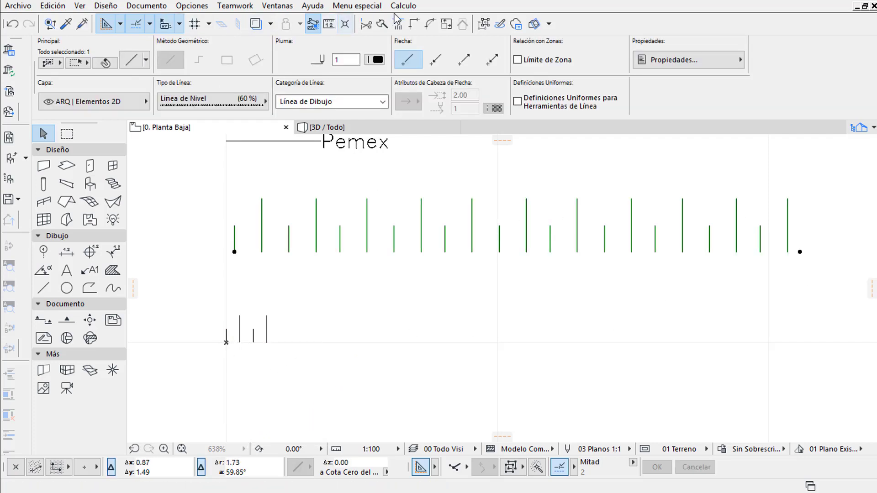
click(209, 5)
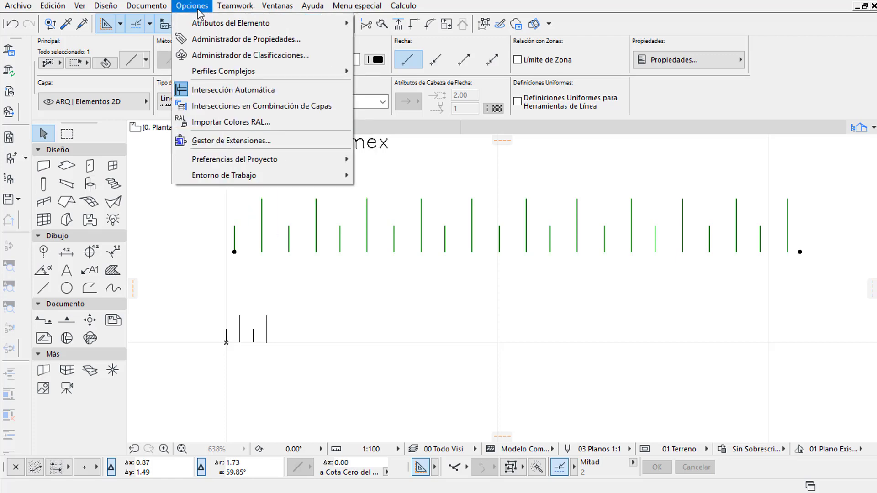
mouse_move(231, 23)
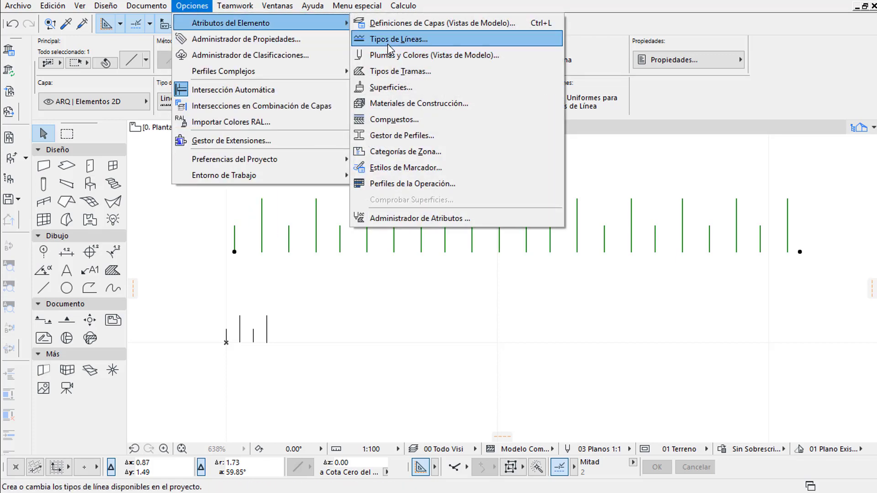
Step: Change Linea de Nivel's dash to 3.00 mm and gap to 1.00 mm and apply
click(392, 39)
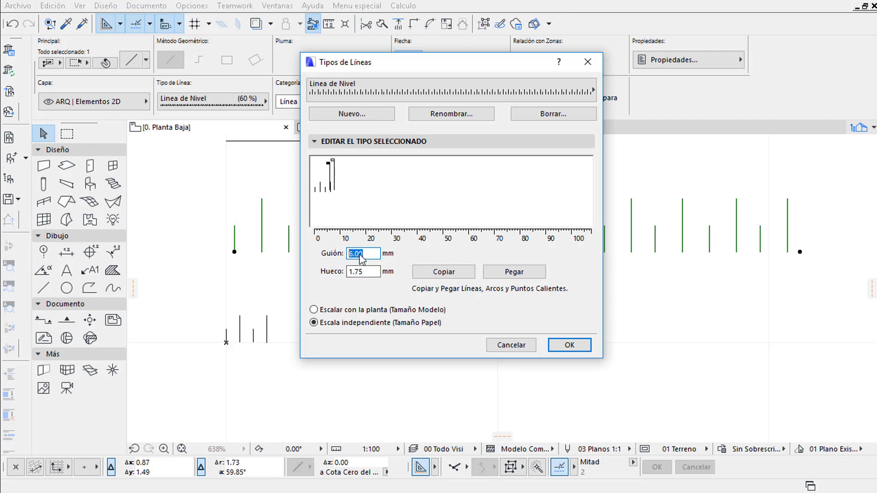
drag(367, 255, 344, 252)
text(3)
click(368, 272)
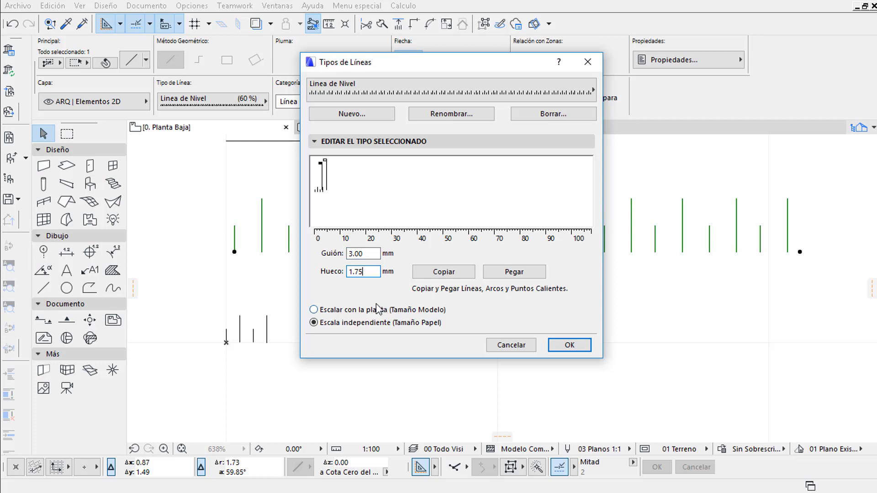
drag(367, 272, 344, 267)
key(Tab)
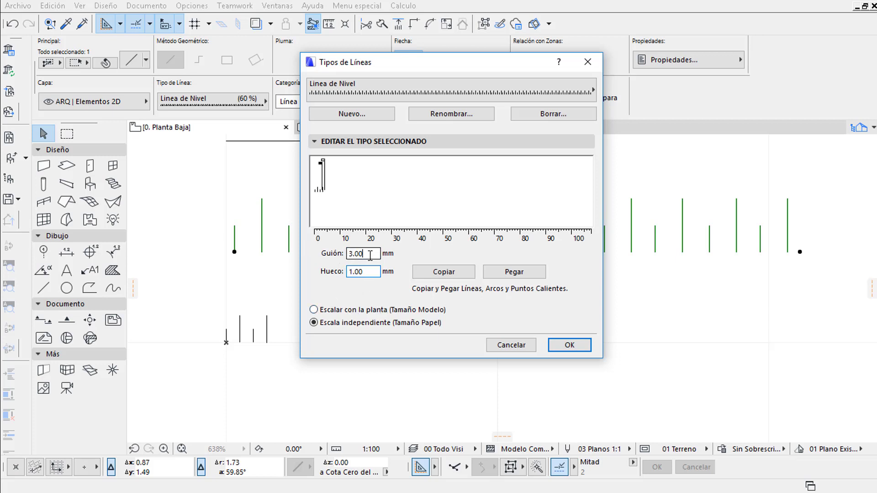
click(584, 346)
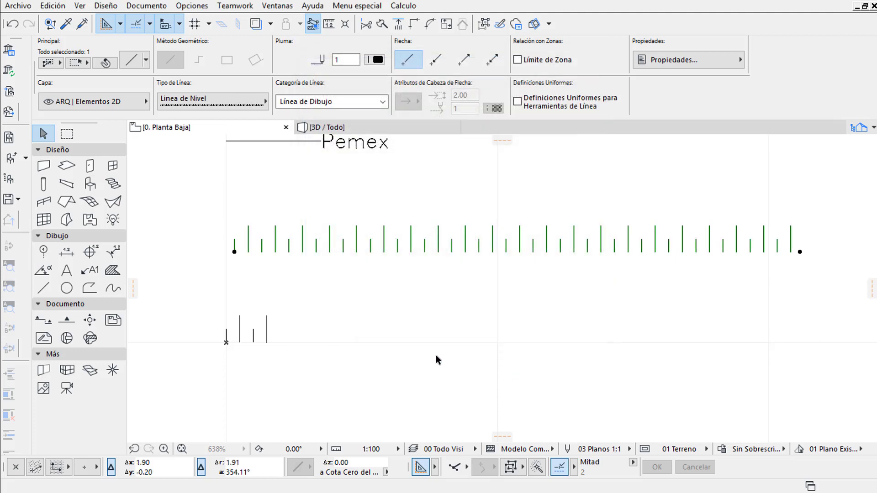
Step: Stretch the denser tick-mark line farther right, then reselect it with all utility labels in view
scroll(359, 354, down, 3)
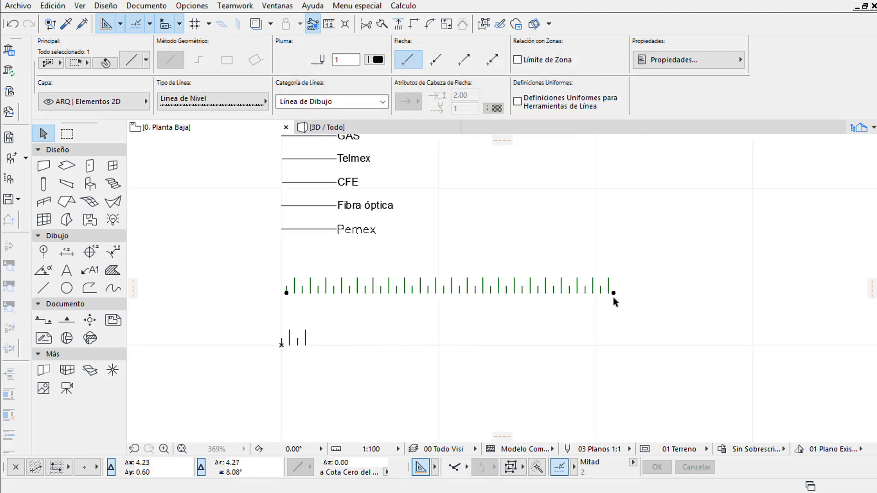
click(703, 292)
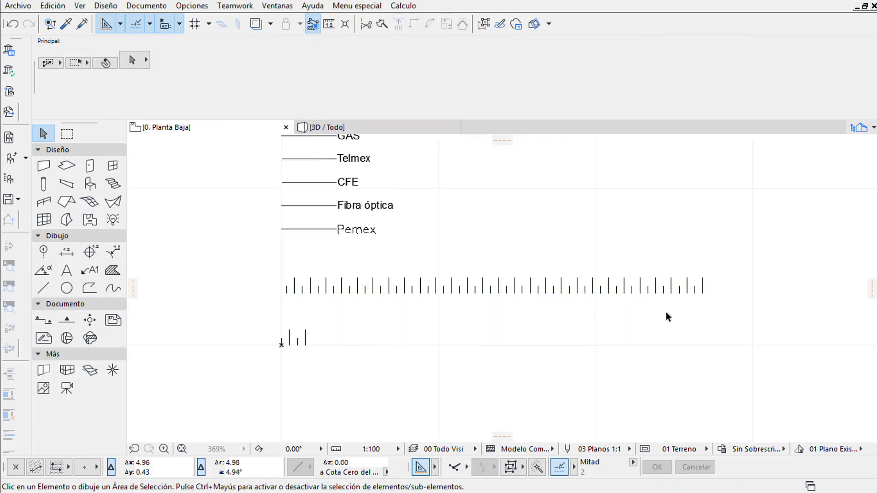
scroll(667, 315, down, 2)
middle_drag(644, 307, 430, 310)
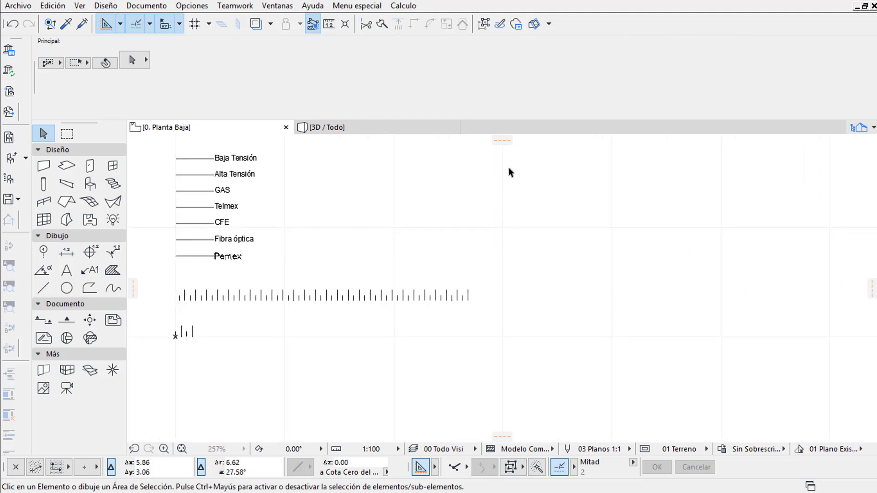
click(471, 306)
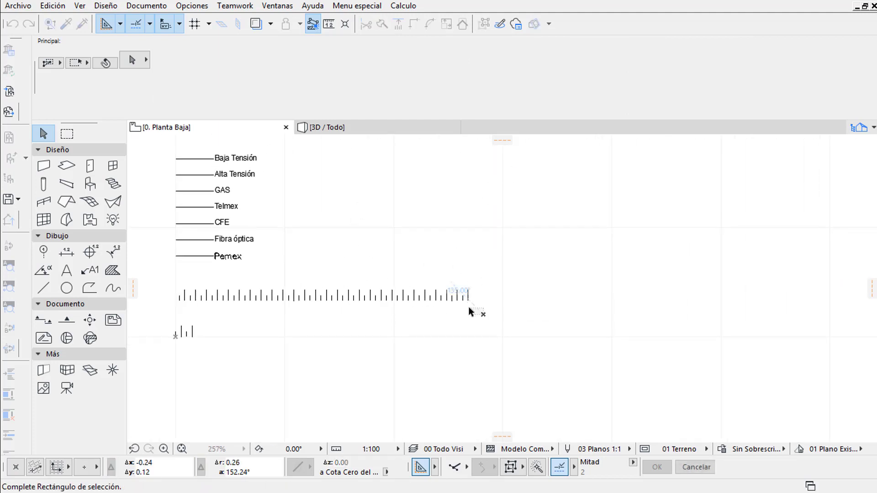
click(461, 294)
key(Escape)
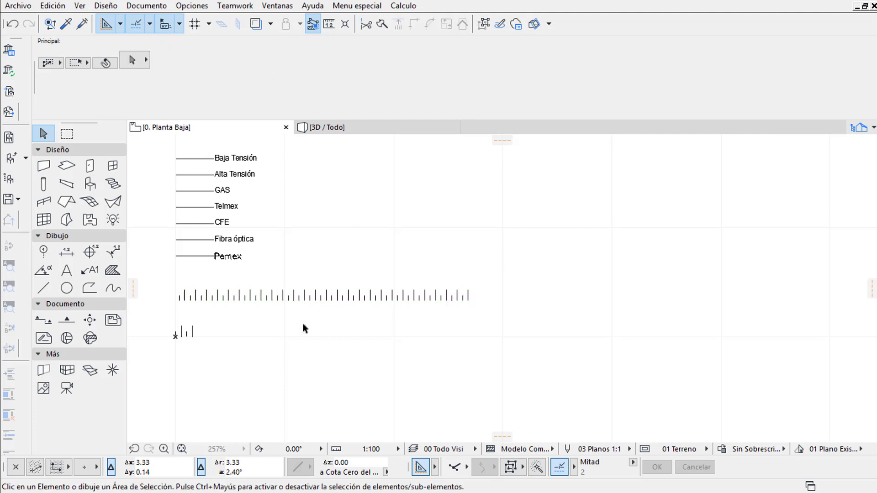
Step: Draw a closed polyline contour right of the legend with the Polyline tool
click(90, 288)
scroll(373, 298, down, 3)
middle_drag(515, 247, 437, 285)
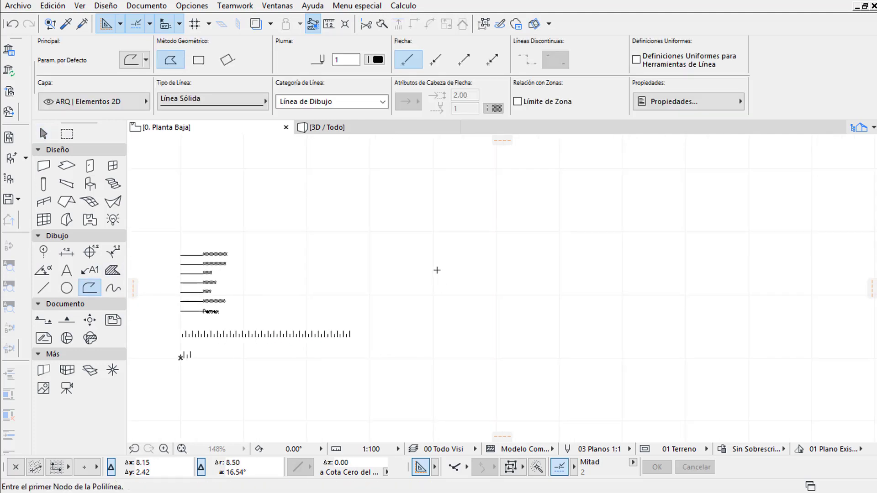
click(454, 204)
click(414, 225)
click(428, 283)
click(471, 326)
click(544, 325)
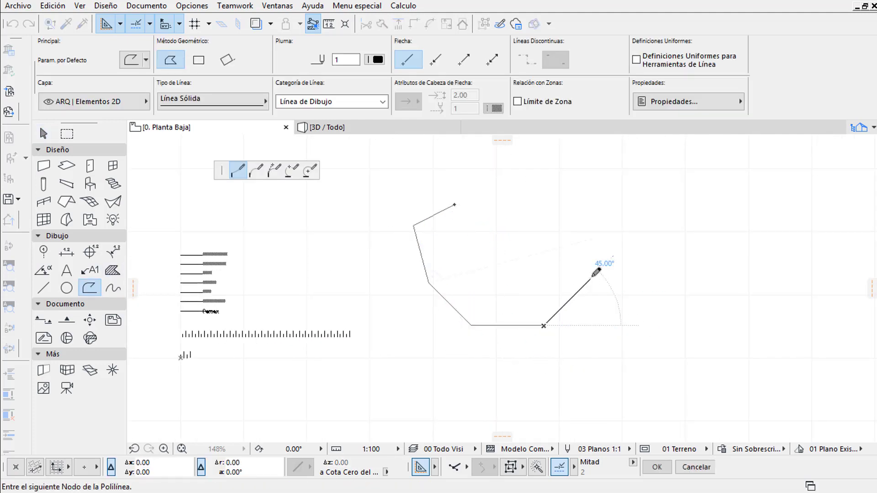
click(591, 277)
click(527, 203)
click(486, 212)
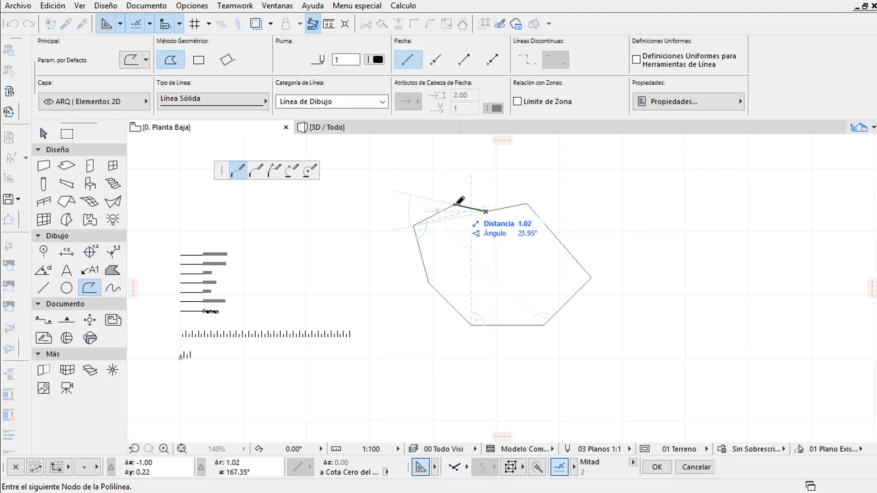
click(455, 205)
Step: Assign the Linea de Nivel line type to the contour and frame it alongside the legend
click(43, 134)
click(418, 220)
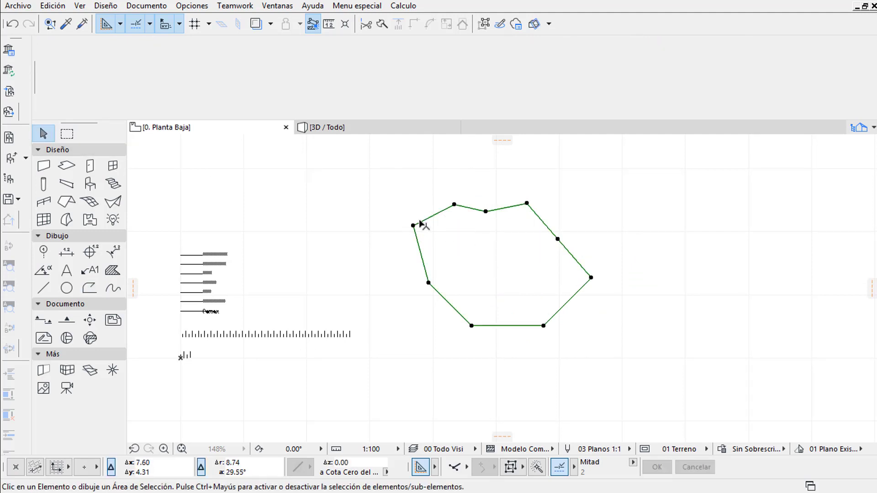
click(213, 102)
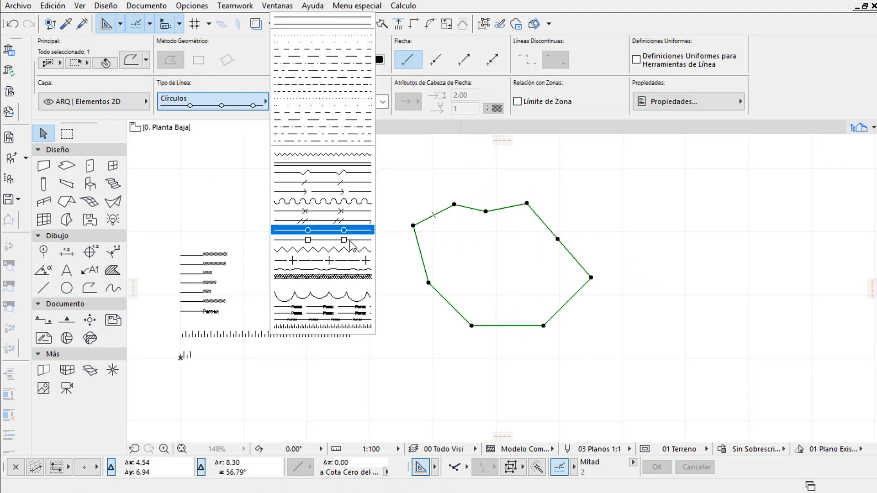
click(368, 326)
click(582, 355)
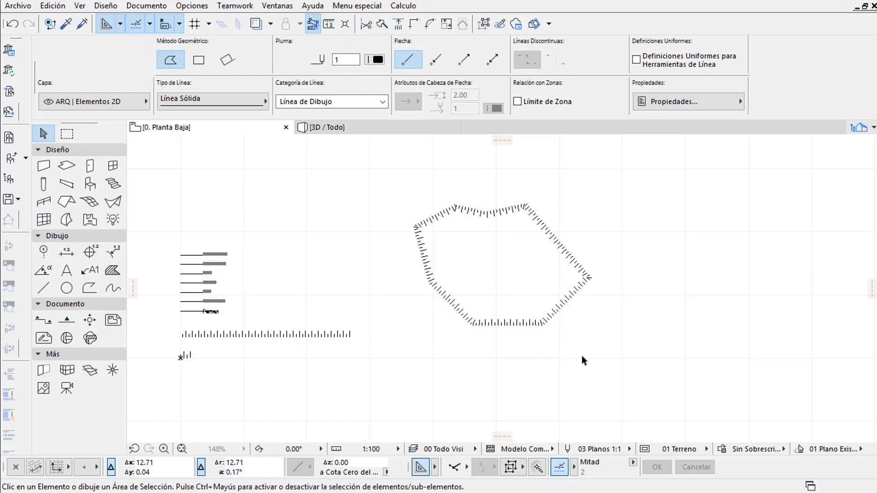
scroll(556, 322, up, 1)
scroll(565, 338, up, 1)
scroll(500, 317, up, 1)
mouse_move(501, 317)
middle_down()
mouse_move(511, 299)
mouse_move(505, 332)
mouse_move(517, 331)
middle_up()
scroll(505, 332, down, 3)
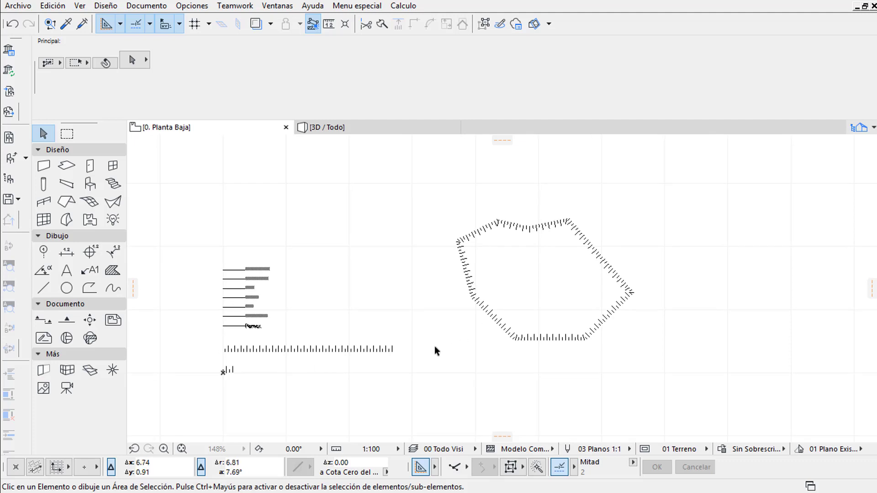
scroll(434, 346, up, 1)
scroll(375, 357, up, 1)
middle_drag(300, 347, 507, 322)
scroll(362, 314, up, 1)
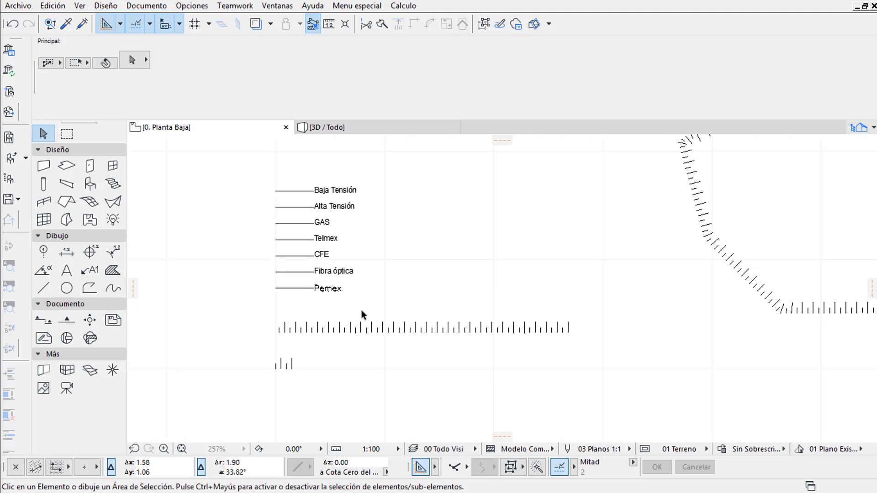
scroll(405, 284, up, 1)
mouse_move(405, 284)
middle_down()
mouse_move(339, 315)
mouse_move(361, 291)
middle_up()
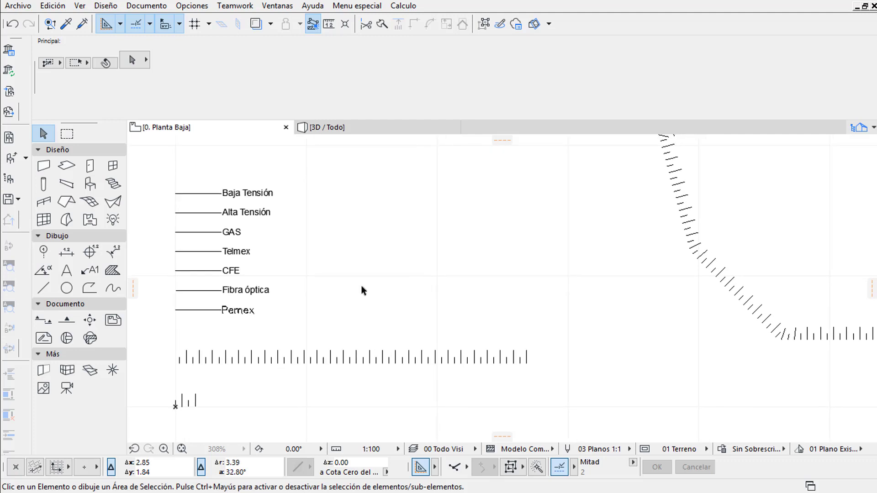